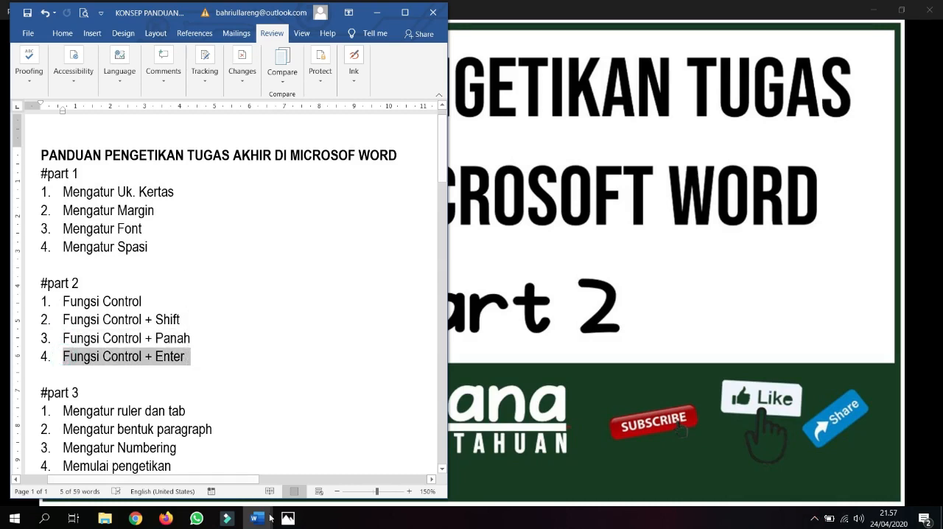
Step: Bring up the FUNGSI CONTROL document next to Document7
{"action": "mouse_move", "coordinate": [265, 515]}
{"action": "left_click", "coordinate": [242, 495]}
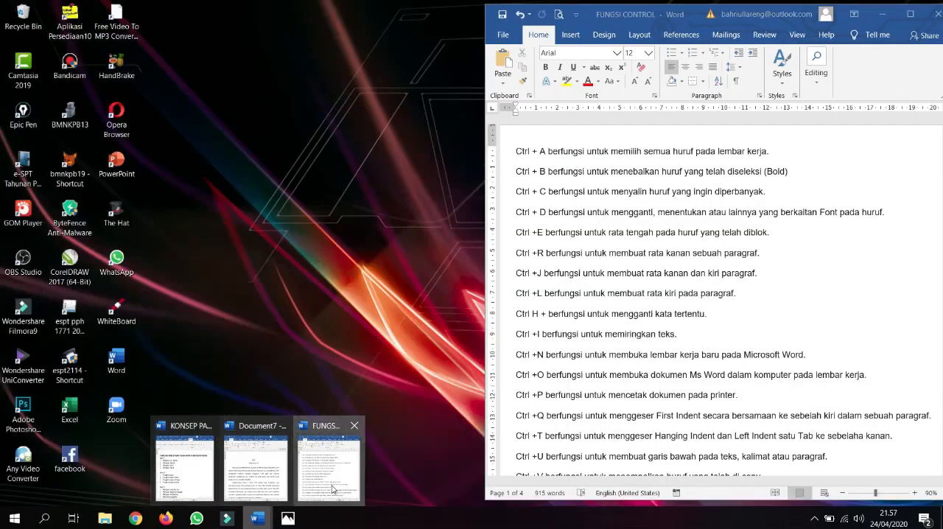
{"action": "left_click", "coordinate": [332, 488]}
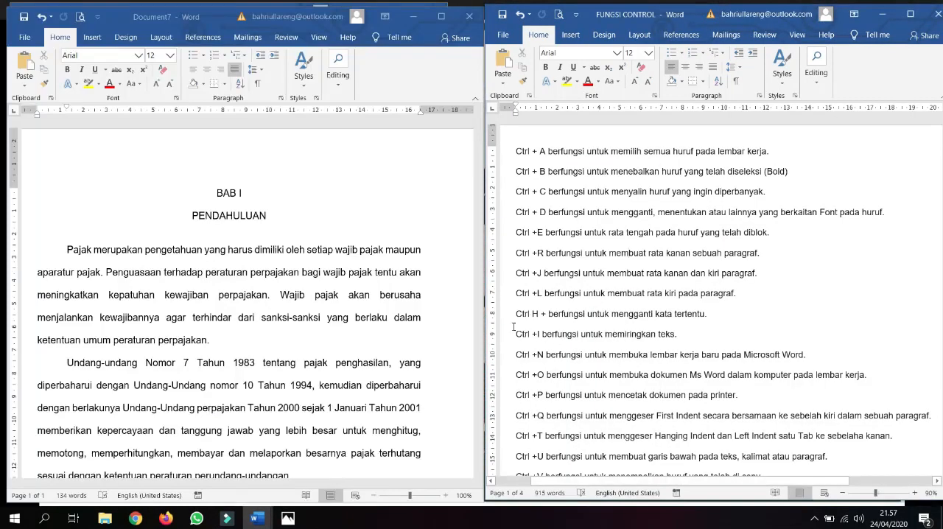
{"action": "left_click_drag", "start_coordinate": [517, 150], "coordinate": [659, 313]}
{"action": "left_click", "coordinate": [228, 249]}
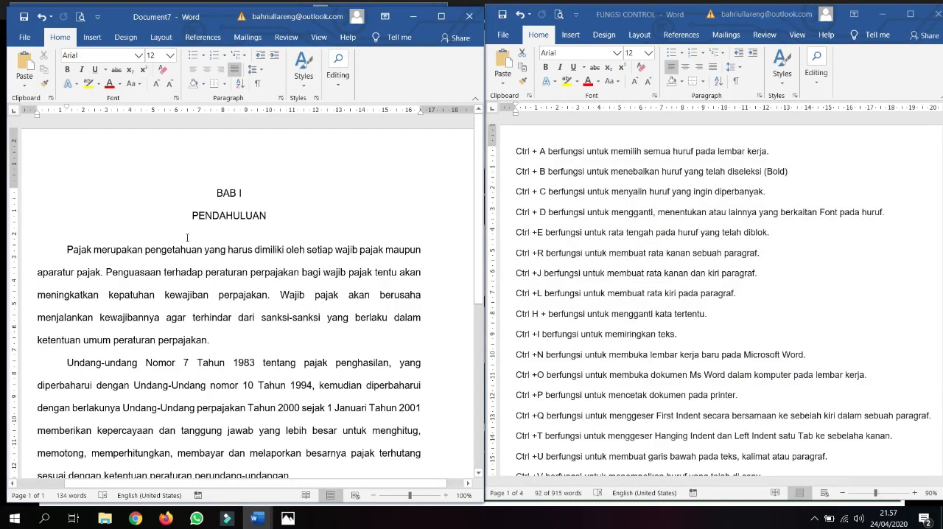
{"action": "left_click", "coordinate": [165, 250]}
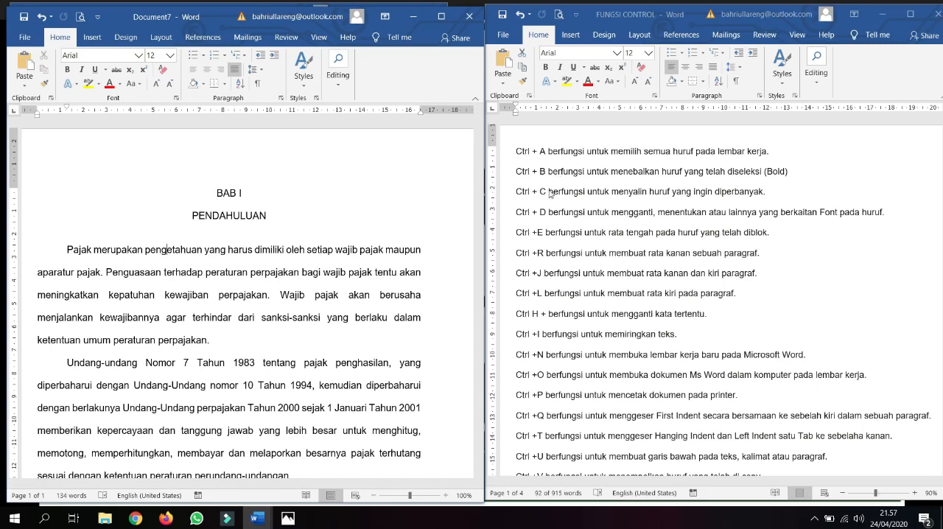
{"action": "left_click", "coordinate": [520, 151]}
{"action": "left_click", "coordinate": [568, 153]}
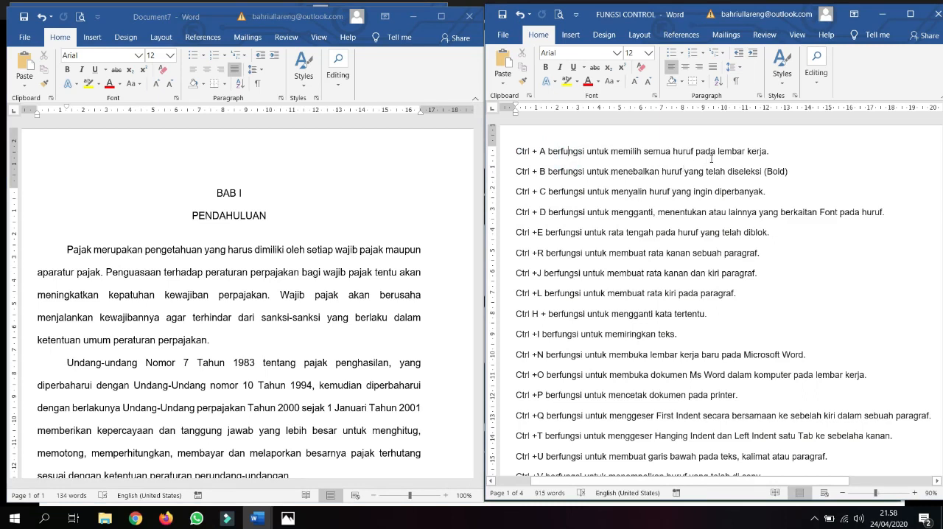
Step: Select all the text in Document7 and clear the selection again
{"action": "left_click", "coordinate": [287, 284]}
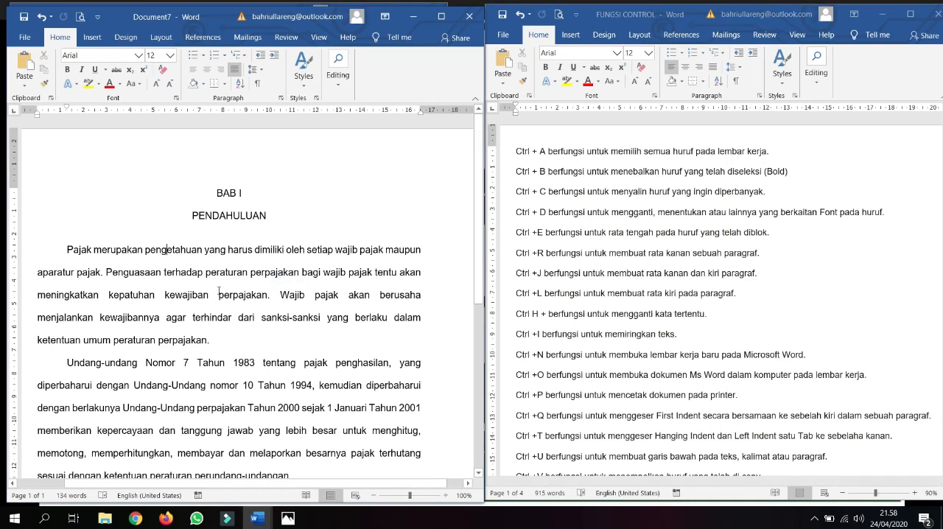
{"action": "key", "text": "ctrl+a"}
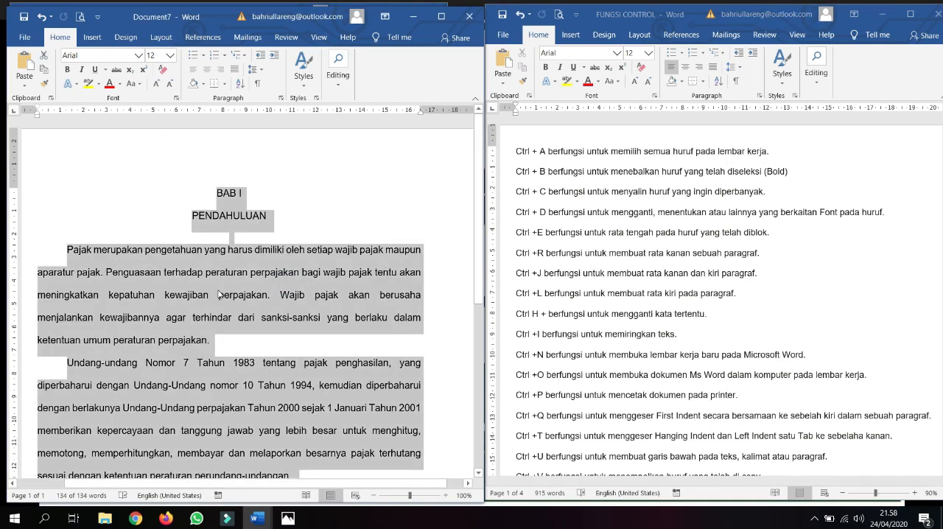
{"action": "left_click", "coordinate": [292, 297]}
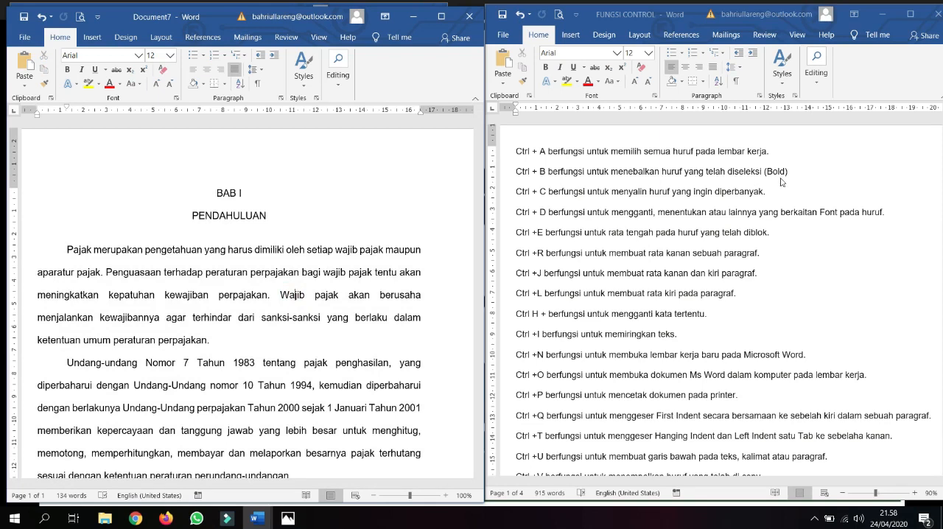
Step: Make the whole text of Document7 bold, return it to regular weight and deselect it
{"action": "left_click", "coordinate": [248, 274]}
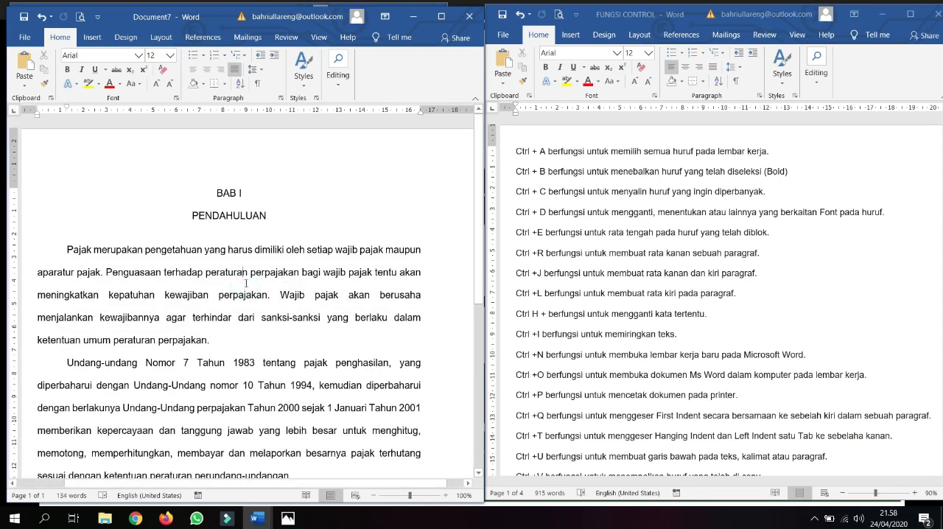
{"action": "key", "text": "ctrl+a"}
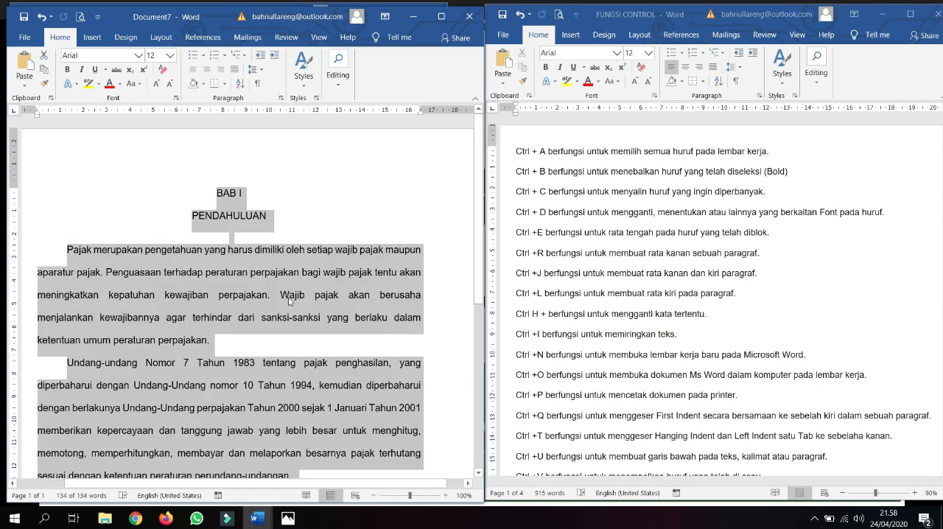
{"action": "key", "text": "ctrl+b"}
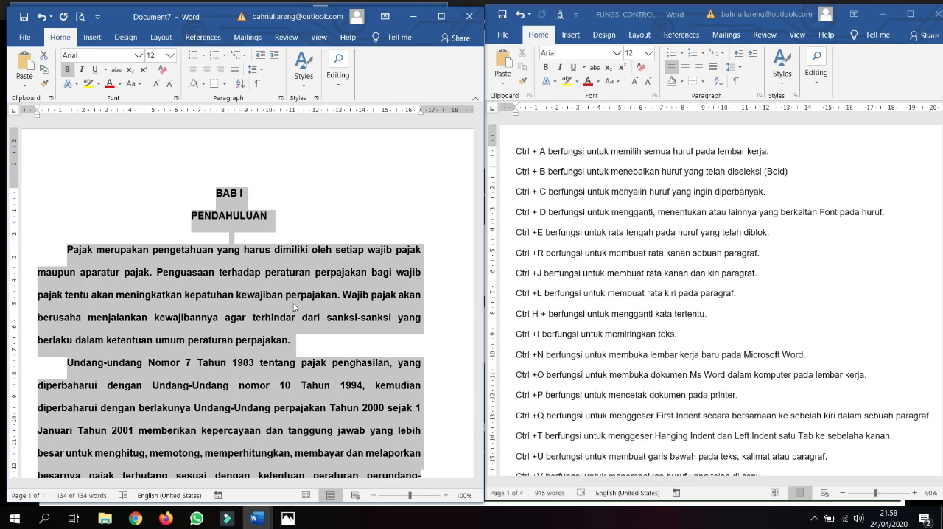
{"action": "key", "text": "ctrl+b"}
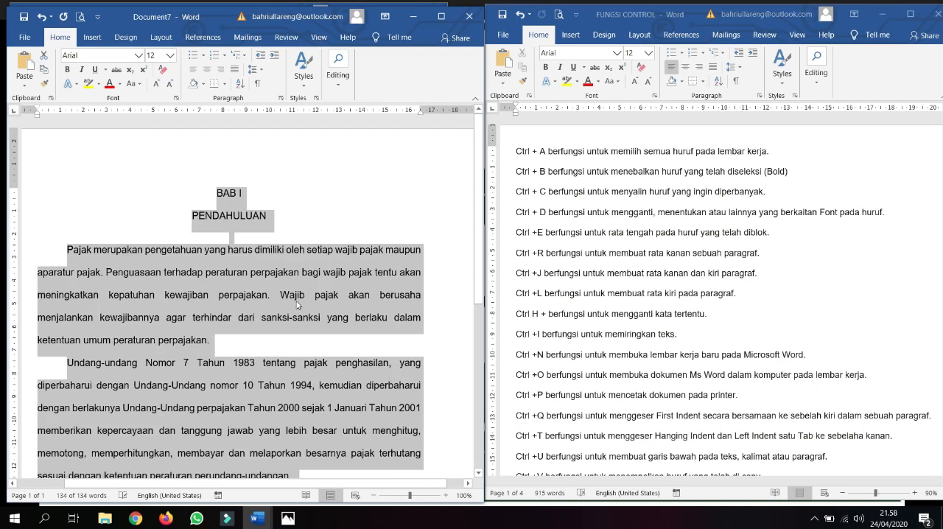
{"action": "left_click", "coordinate": [300, 294]}
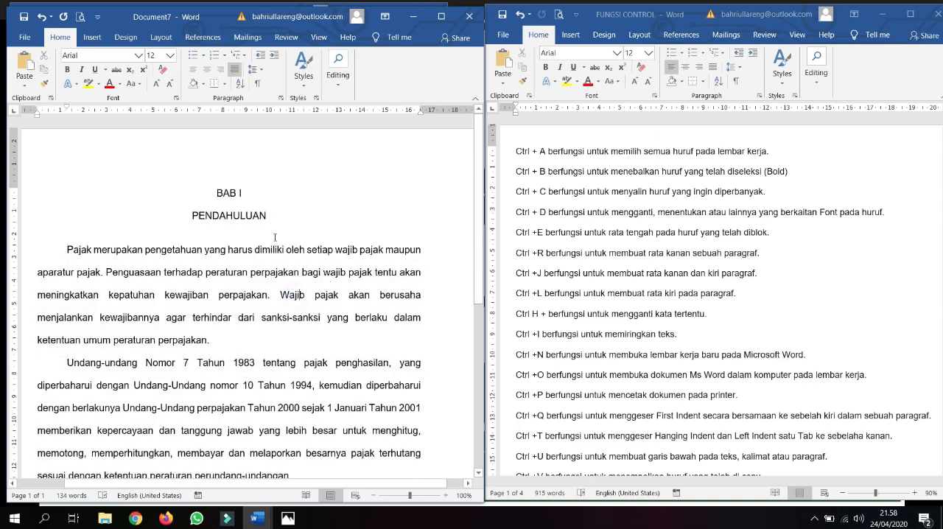
Step: Make the BAB I and PENDAHULUAN heading lines bold
{"action": "left_click_drag", "start_coordinate": [216, 191], "coordinate": [254, 213]}
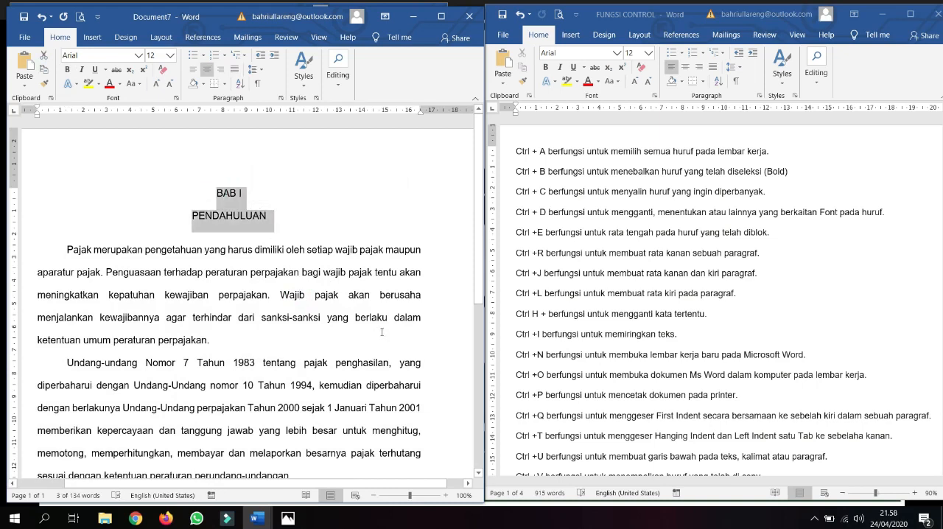
{"action": "key", "text": "ctrl+b"}
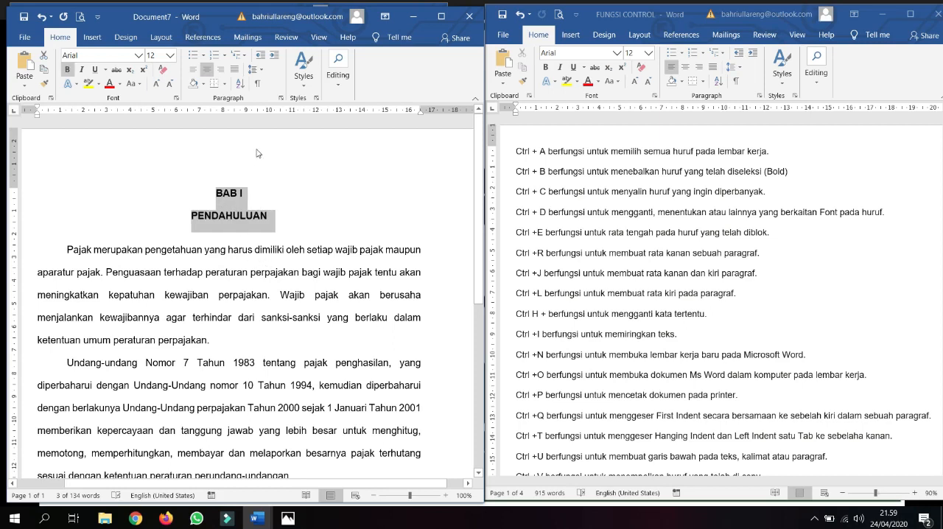
Step: Toggle bold off and on for the two heading lines, ending with it off, and deselect them
{"action": "left_click", "coordinate": [70, 72]}
{"action": "left_click", "coordinate": [70, 73]}
{"action": "left_click", "coordinate": [70, 72]}
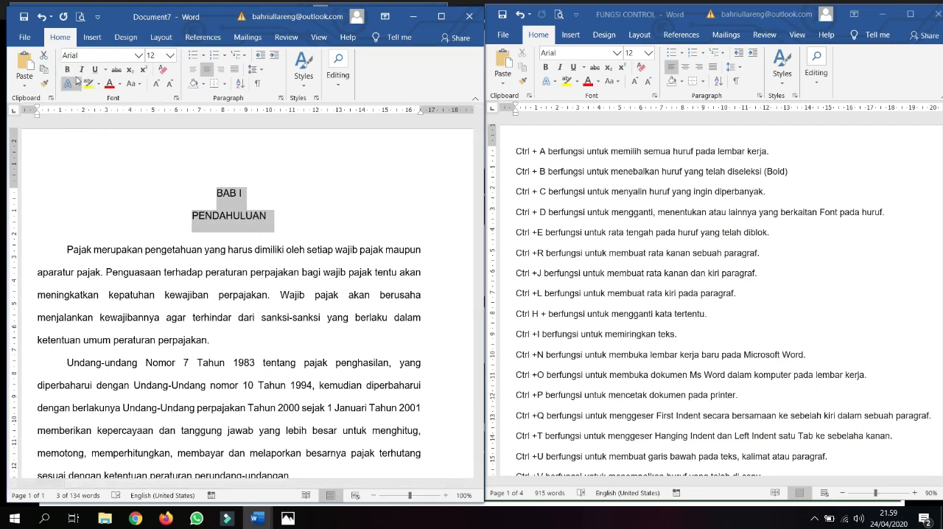
{"action": "left_click", "coordinate": [313, 280]}
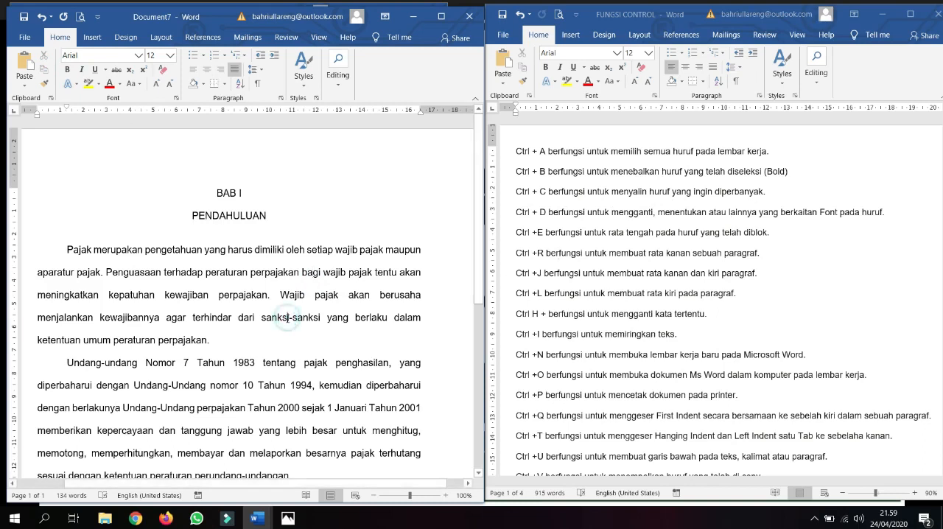
Step: Copy the word "Pajak" at the start of the first body paragraph and paste it three times after itself
{"action": "scroll", "coordinate": [287, 317], "scroll_direction": "down", "scroll_amount": 2}
{"action": "left_click_drag", "start_coordinate": [66, 190], "coordinate": [92, 191]}
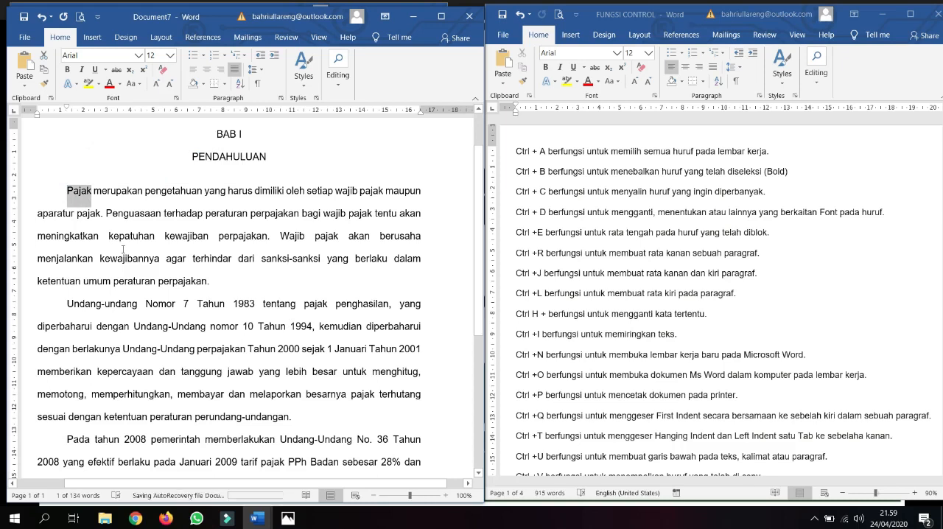
{"action": "left_click", "coordinate": [93, 191]}
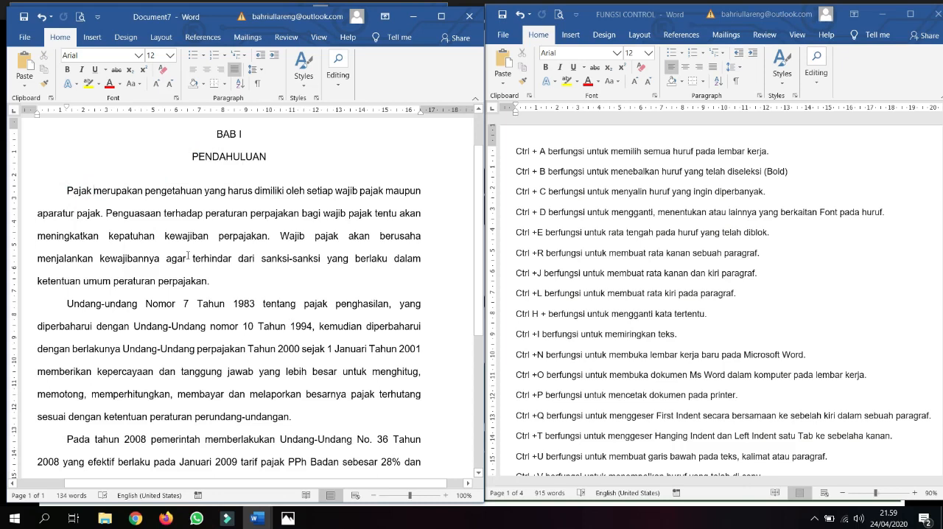
{"action": "key", "text": "ctrl+v"}
{"action": "key", "text": "ctrl+v"}
{"action": "key", "text": "ctrl+v"}
{"action": "key", "text": "ctrl+v"}
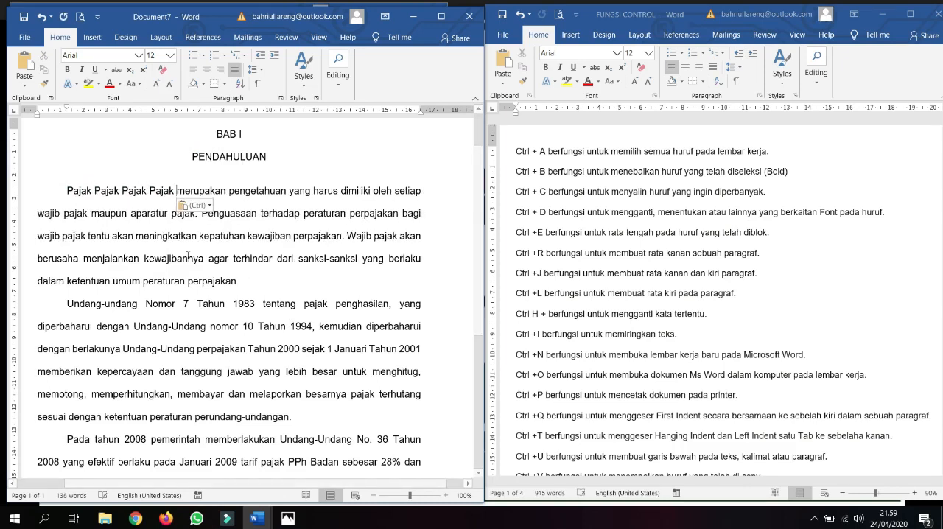
Step: Undo the three pasted copies of "Pajak"
{"action": "key", "text": "ctrl+z"}
{"action": "key", "text": "ctrl+z"}
{"action": "key", "text": "ctrl+z"}
{"action": "key", "text": "ctrl+z"}
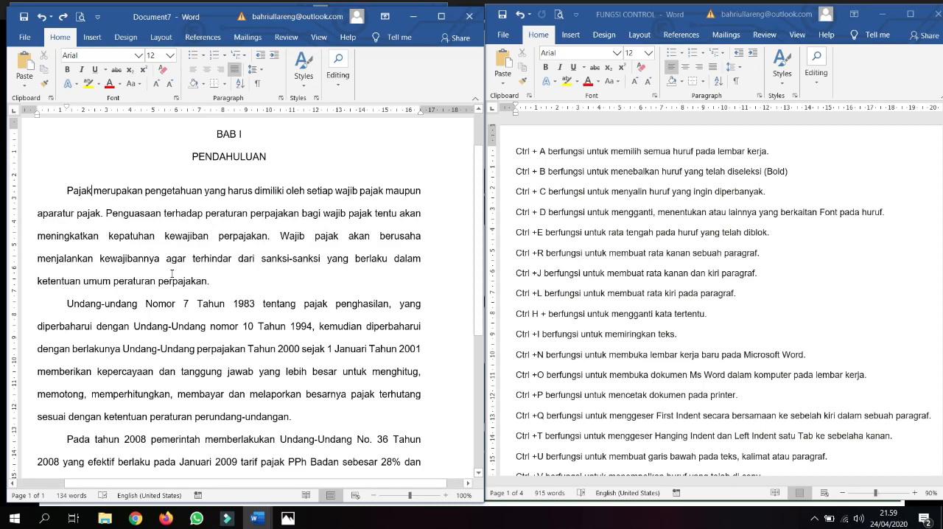
Step: Select the opening word "Pajak" again, copy it and paste it repeatedly right after the original
{"action": "key", "text": "ctrl+shift+Left"}
{"action": "key", "text": "ctrl+c"}
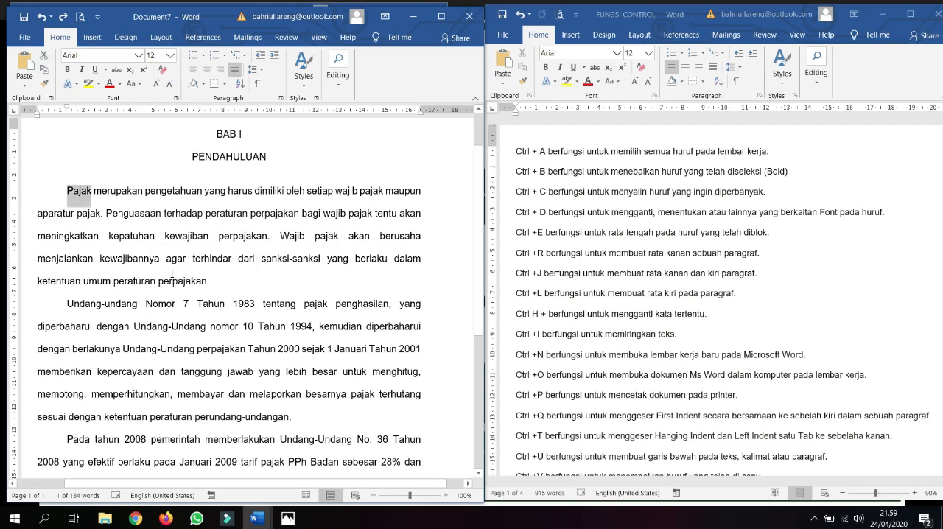
{"action": "key", "text": "Right"}
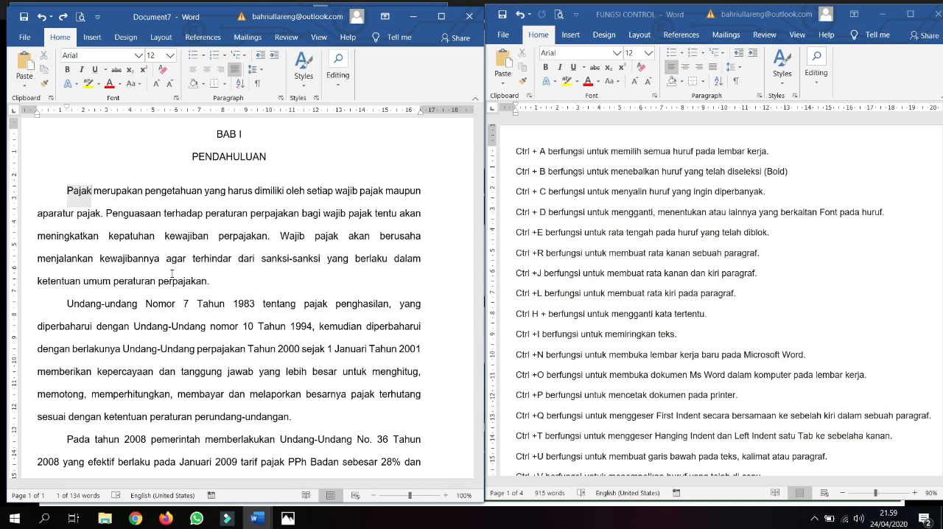
{"action": "key", "text": "ctrl+v"}
{"action": "key", "text": "ctrl+v"}
{"action": "key", "text": "ctrl+v"}
Step: Undo the repeated "Pajak" pastes and the last removal of bold from the two heading lines
{"action": "key", "text": "ctrl+z"}
{"action": "key", "text": "ctrl+z"}
{"action": "key", "text": "ctrl+z"}
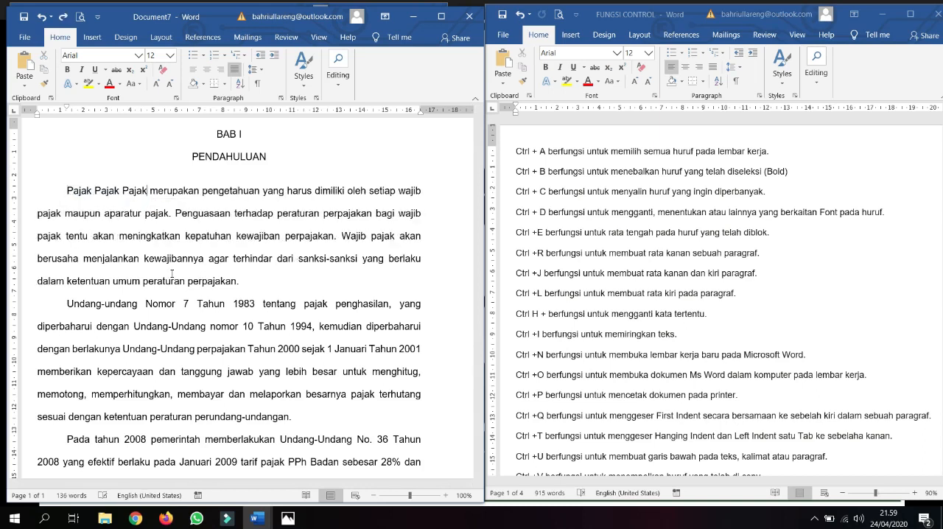
{"action": "key", "text": "ctrl+z"}
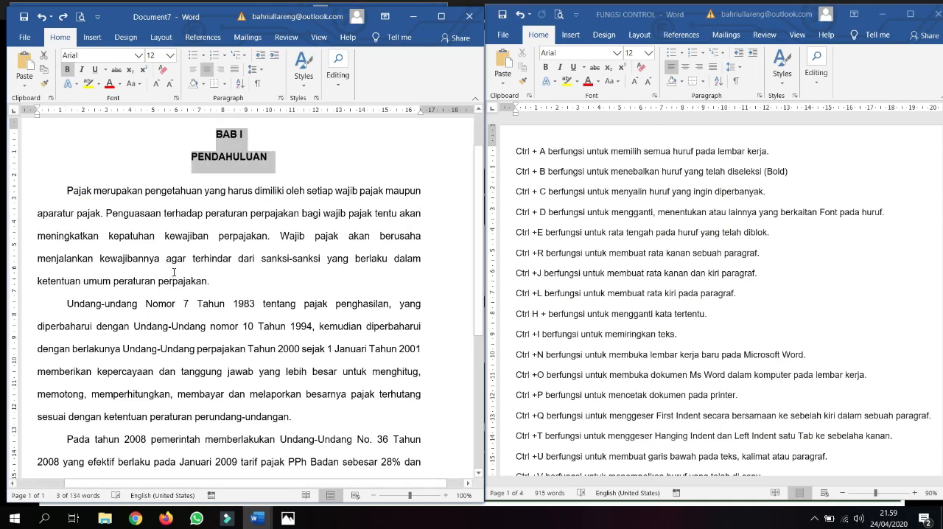
{"action": "left_click", "coordinate": [174, 273]}
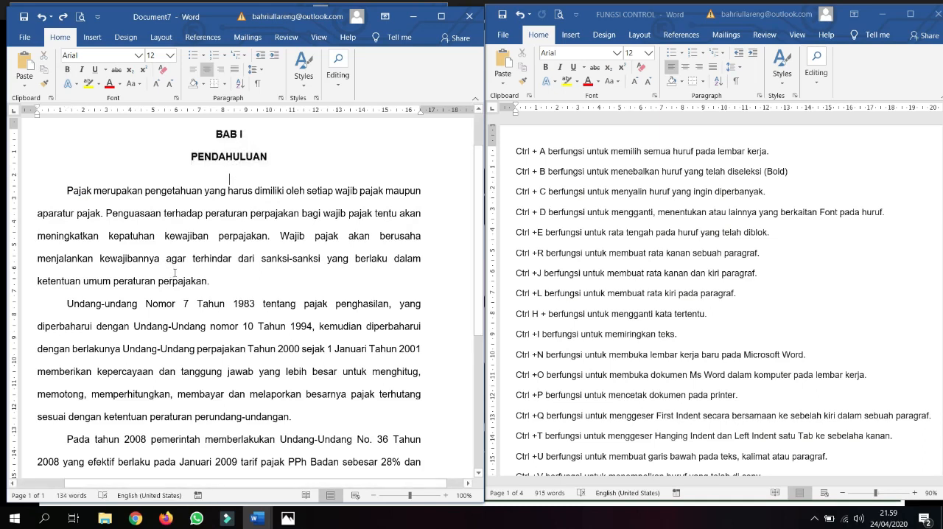
Step: Change the font of the first body paragraph, starting with "Pajak merupakan", to Bebas Neue through the Font dialog
{"action": "left_click", "coordinate": [564, 215]}
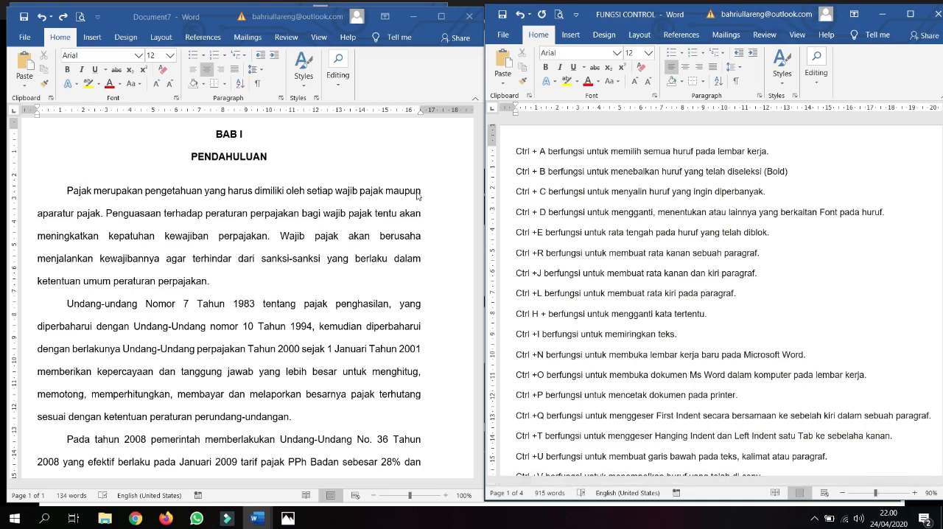
{"action": "left_click", "coordinate": [186, 189]}
{"action": "left_click", "coordinate": [67, 193]}
{"action": "left_click_drag", "start_coordinate": [67, 193], "coordinate": [208, 283]}
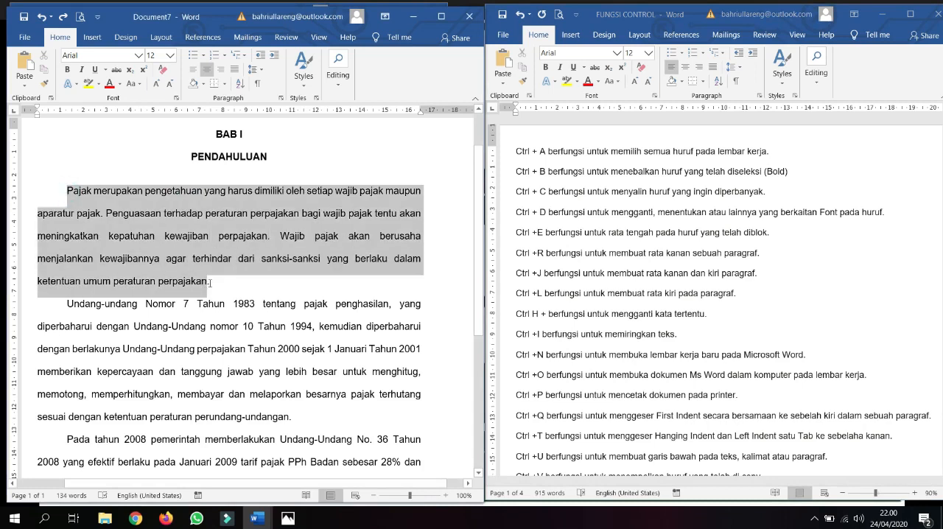
{"action": "key", "text": "ctrl+d"}
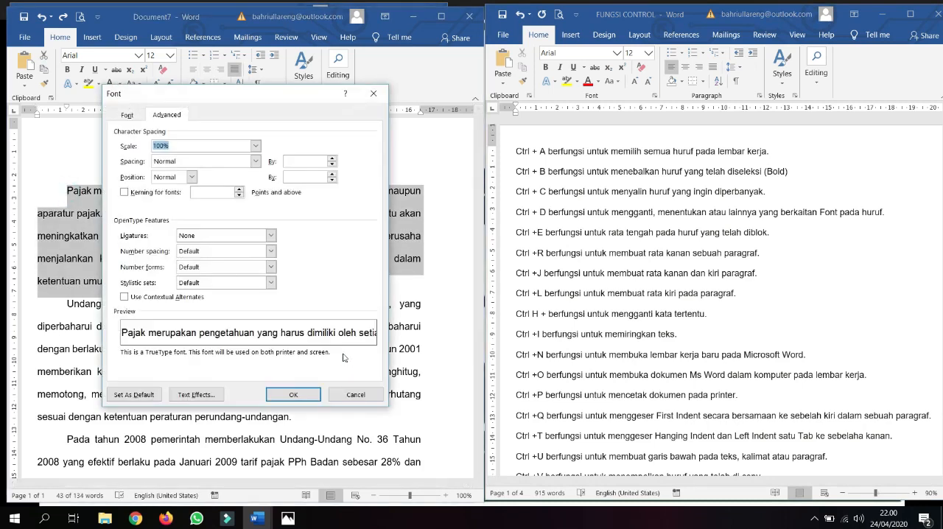
{"action": "left_click", "coordinate": [131, 115]}
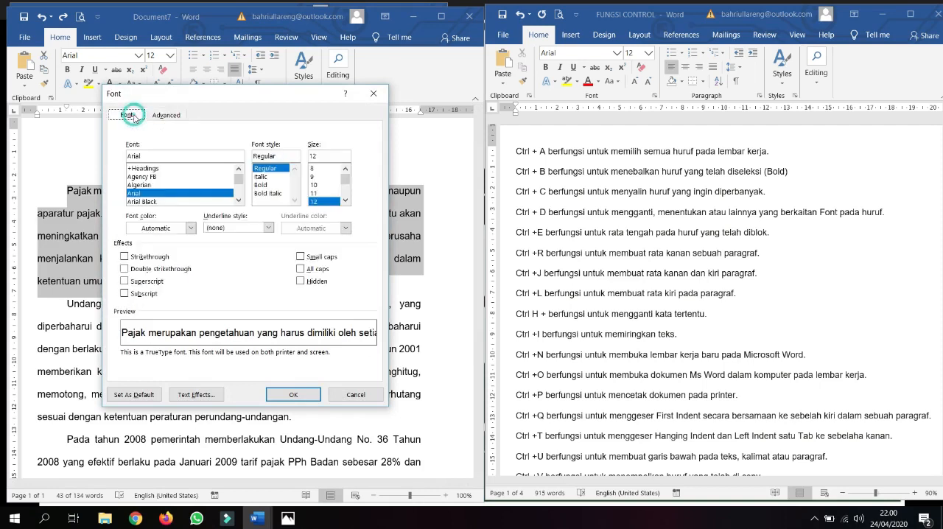
{"action": "scroll", "coordinate": [167, 194], "scroll_direction": "down", "scroll_amount": 2}
{"action": "scroll", "coordinate": [167, 193], "scroll_direction": "down", "scroll_amount": 5}
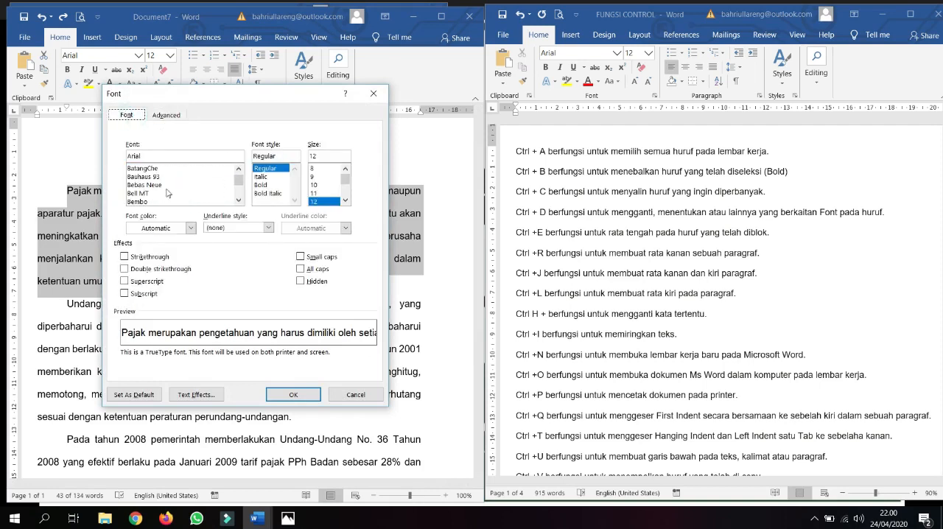
{"action": "left_click", "coordinate": [168, 185]}
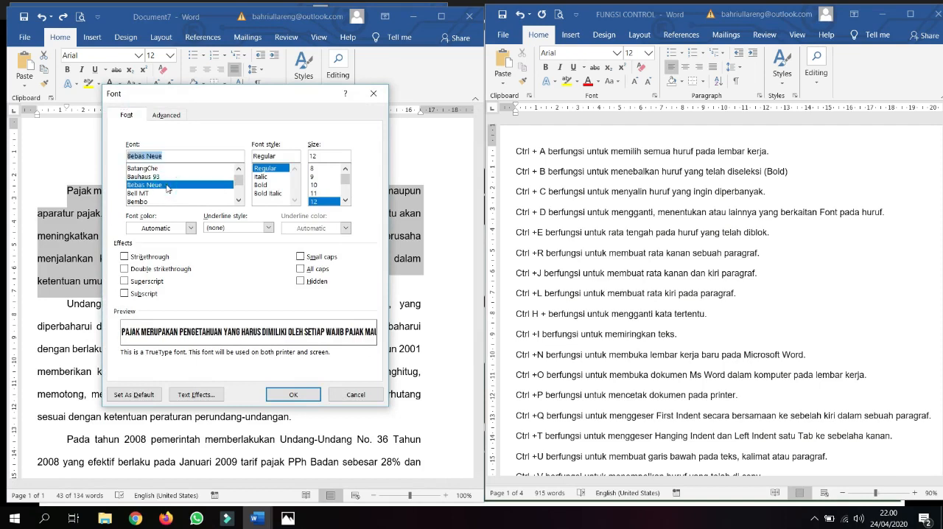
{"action": "left_click", "coordinate": [279, 396]}
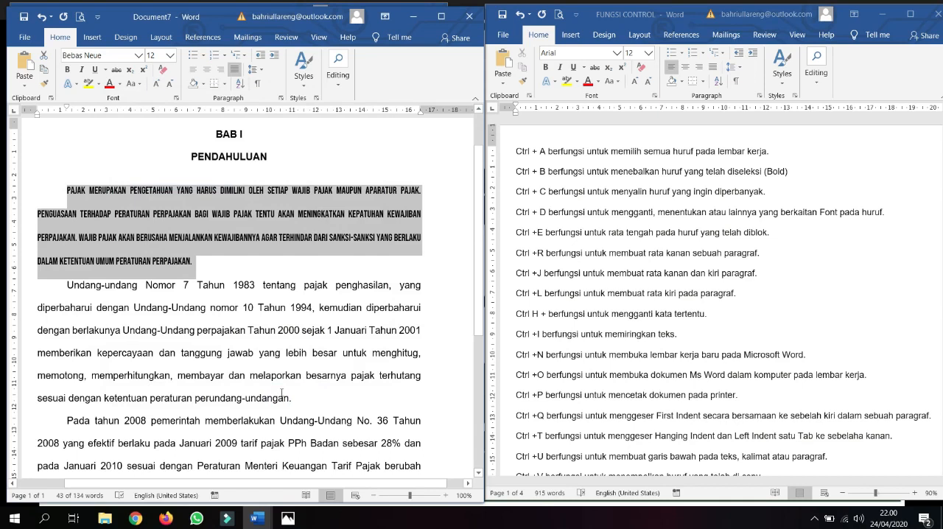
Step: Undo the first body paragraph's font change and return to the Ctrl +E entry in the FUNGSI CONTROL document
{"action": "key", "text": "ctrl+z"}
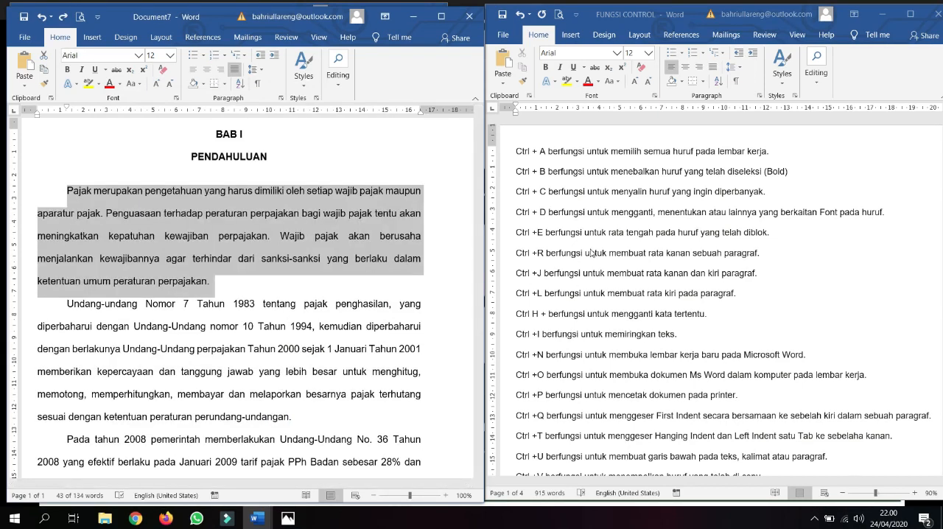
{"action": "left_click", "coordinate": [591, 252]}
{"action": "left_click", "coordinate": [583, 236]}
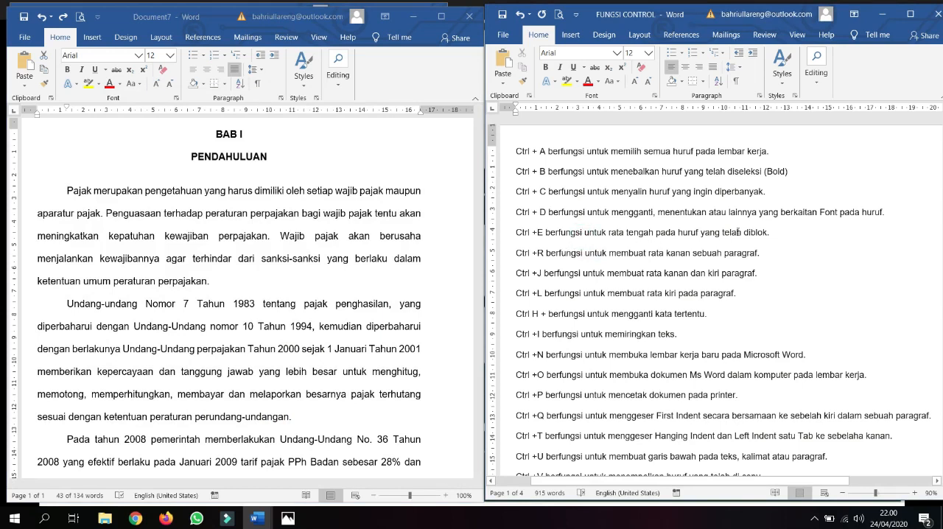
Step: Centre the first body paragraph, starting with "Pajak merupakan", and justify it again, trying the switch twice
{"action": "triple_click", "coordinate": [150, 193]}
{"action": "left_click", "coordinate": [150, 193]}
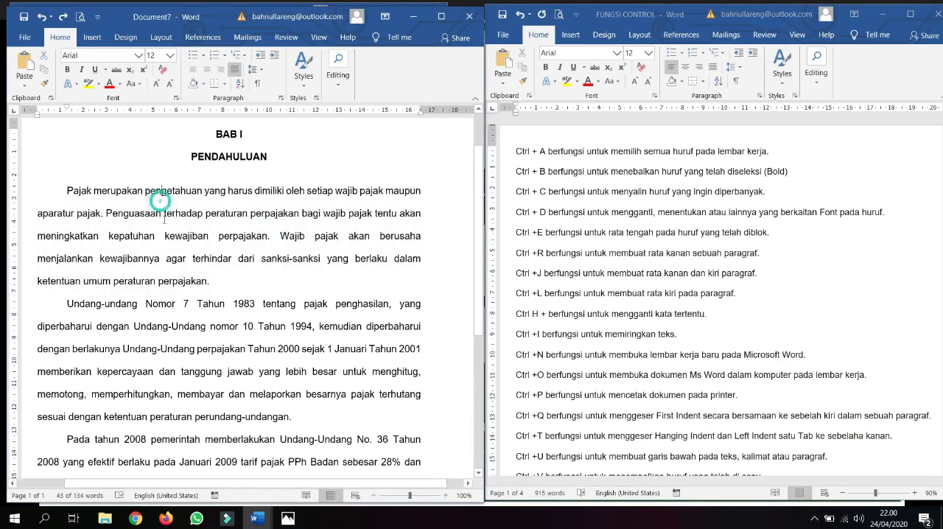
{"action": "left_click_drag", "start_coordinate": [65, 188], "coordinate": [209, 282]}
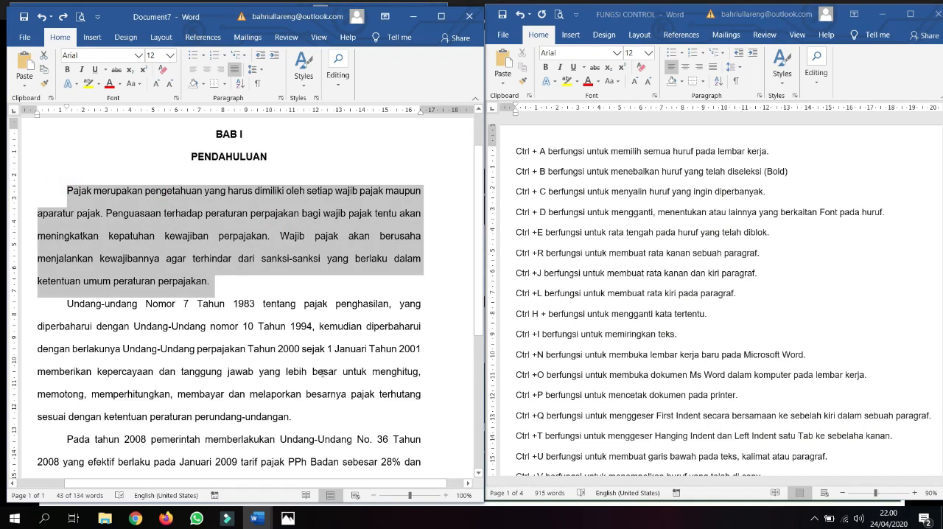
{"action": "key", "text": "ctrl+e"}
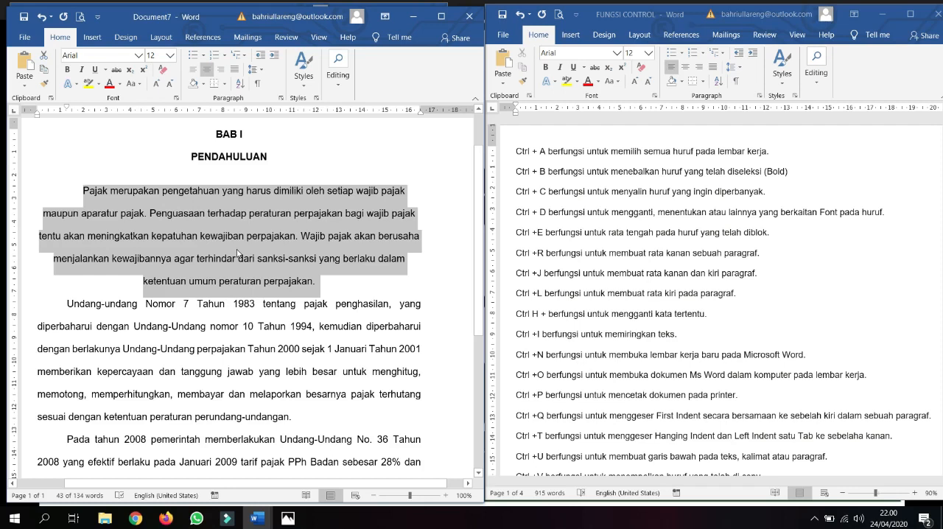
{"action": "key", "text": "ctrl+j"}
{"action": "key", "text": "ctrl+e"}
{"action": "key", "text": "ctrl+j"}
{"action": "left_click", "coordinate": [259, 253]}
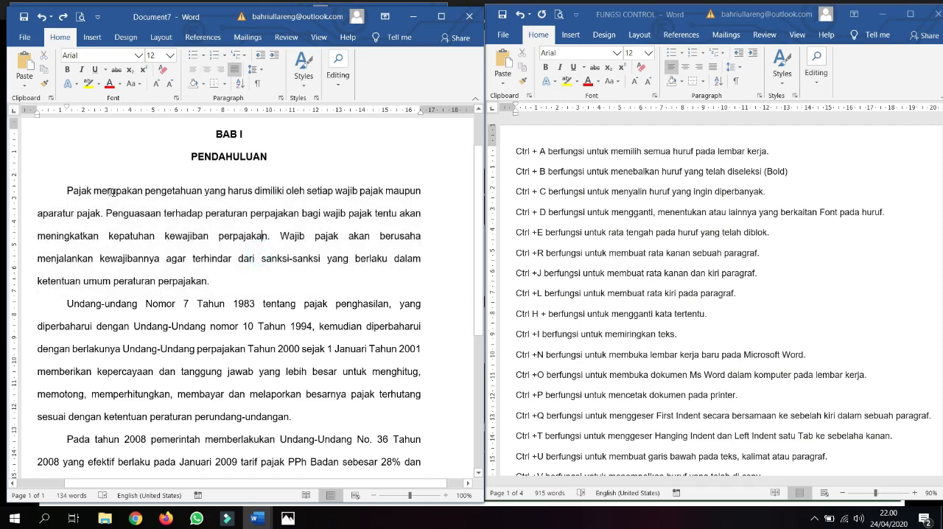
Step: Try centred and right alignment on the whole first body paragraph, then return it to justified
{"action": "left_click_drag", "start_coordinate": [66, 190], "coordinate": [210, 285]}
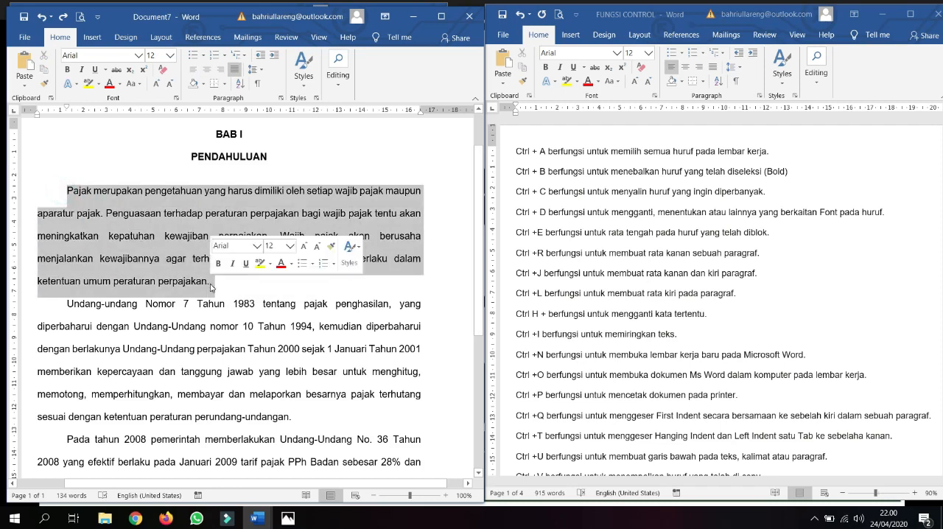
{"action": "key", "text": "ctrl+e"}
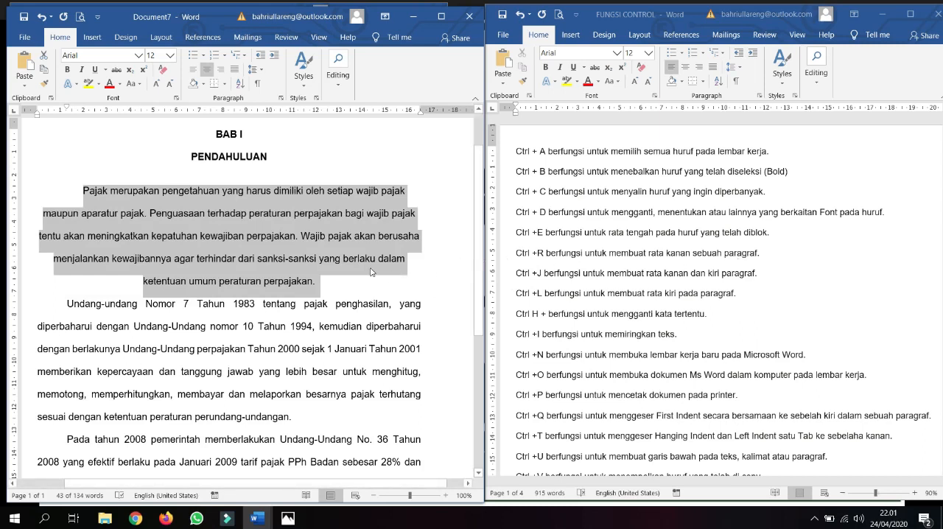
{"action": "key", "text": "ctrl+r"}
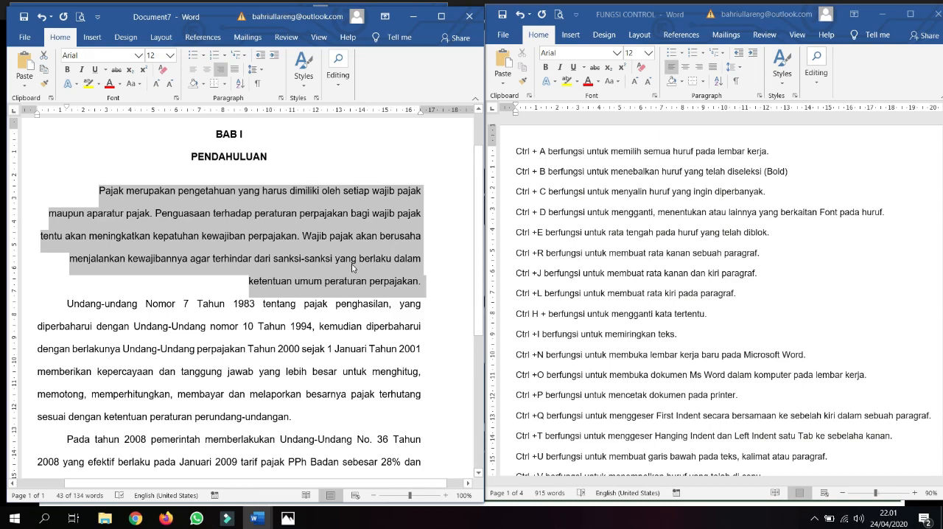
{"action": "key", "text": "ctrl+j"}
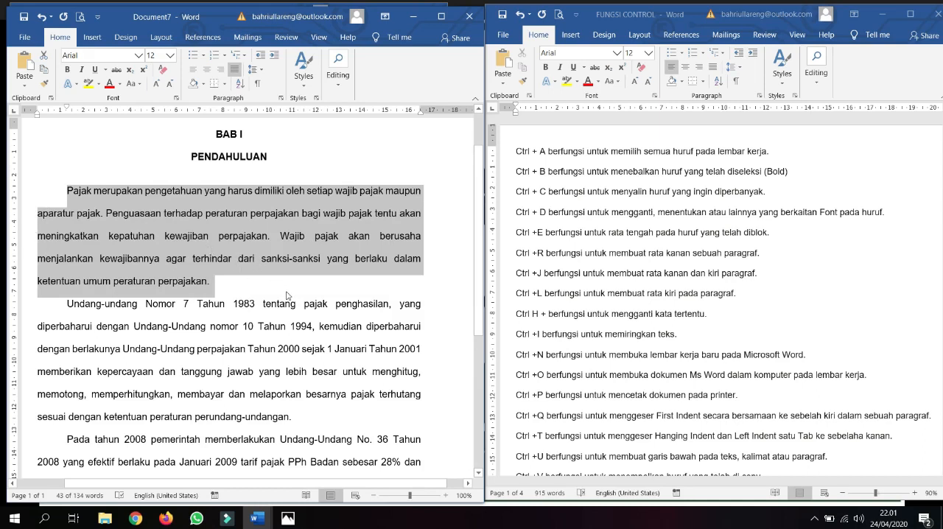
Step: Compare left, centred and right alignment on the first body paragraph, finish with it justified and clear the selection
{"action": "key", "text": "ctrl+l"}
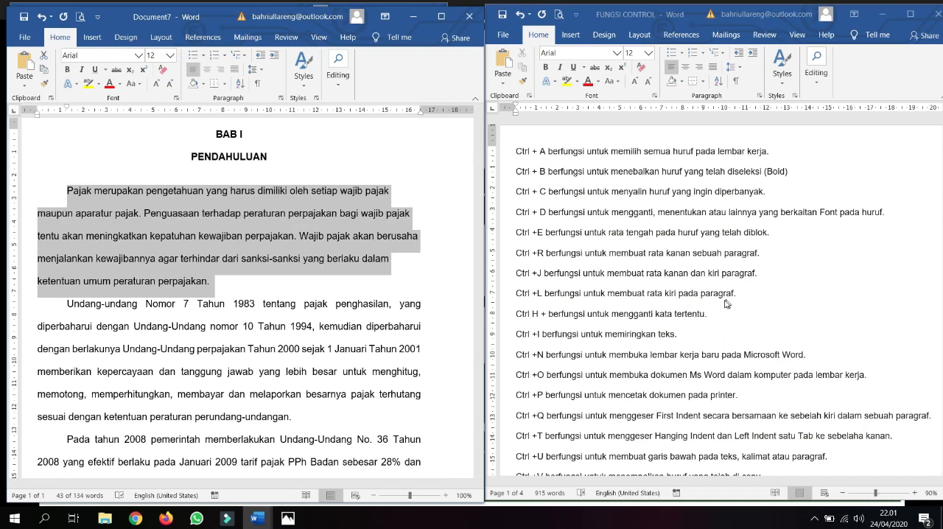
{"action": "key", "text": "ctrl+j"}
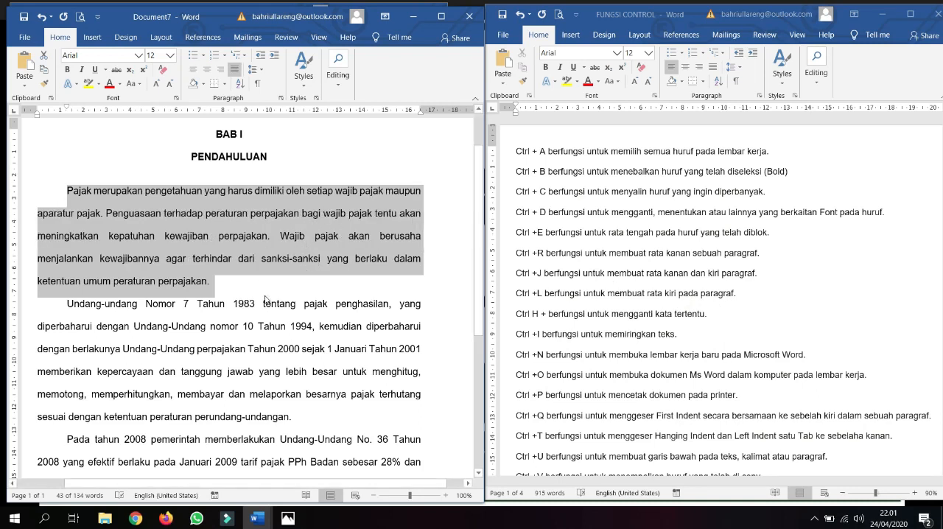
{"action": "key", "text": "ctrl+l"}
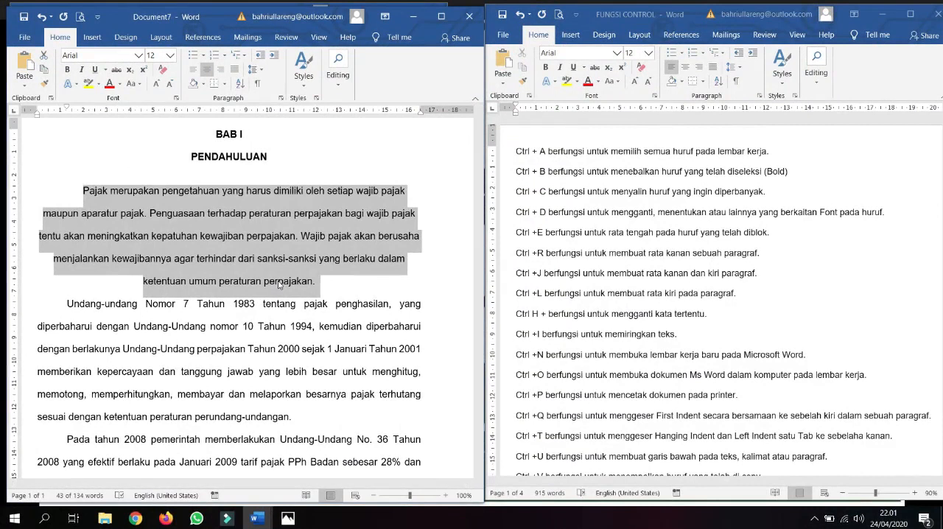
{"action": "key", "text": "ctrl+r"}
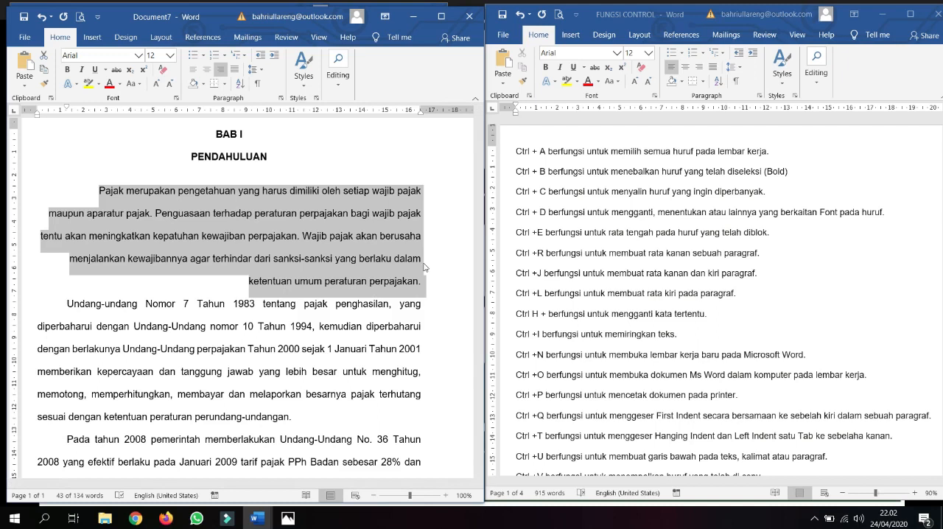
{"action": "key", "text": "ctrl+j"}
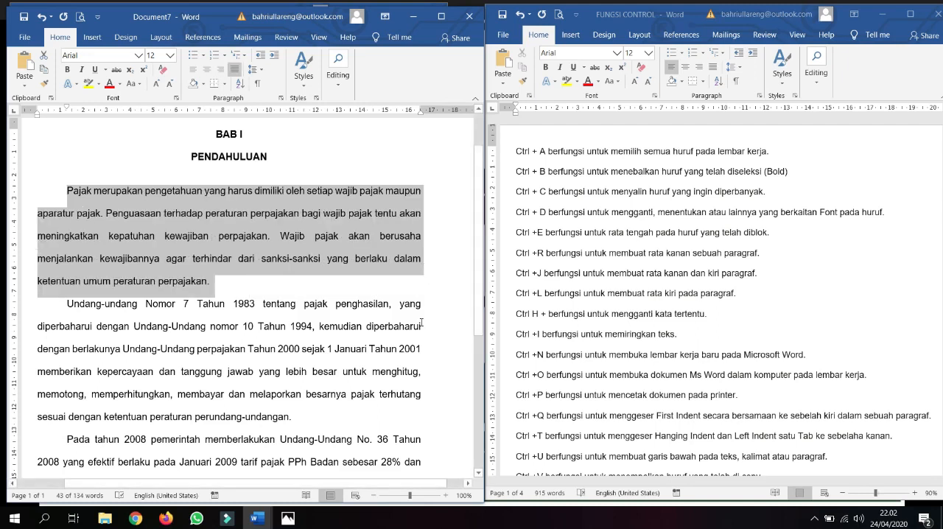
{"action": "left_click", "coordinate": [358, 282]}
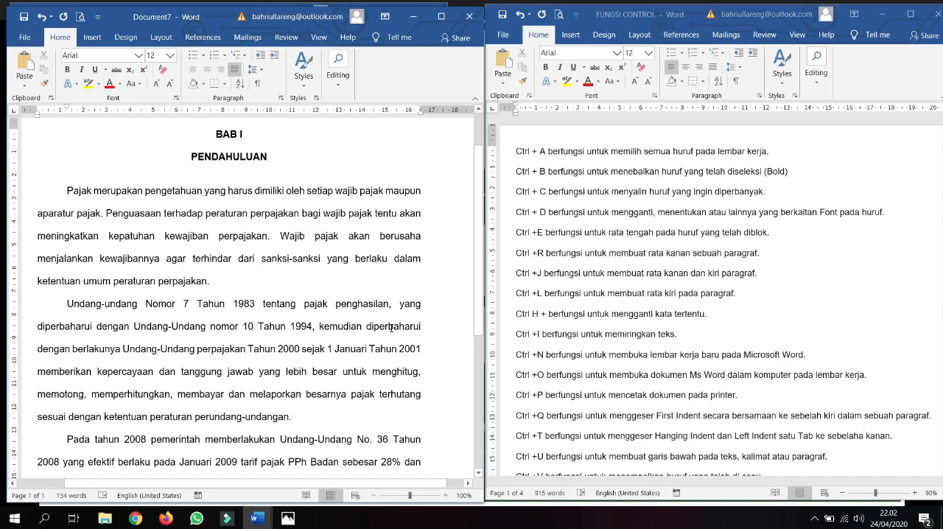
Step: Select the word "pajak" after "Wajib" in the first body paragraph twice, clearing the selection each time
{"action": "key", "text": "ctrl+shift+Right"}
{"action": "key", "text": "shift+Left"}
{"action": "key", "text": "shift+Left"}
{"action": "key", "text": "shift+Right"}
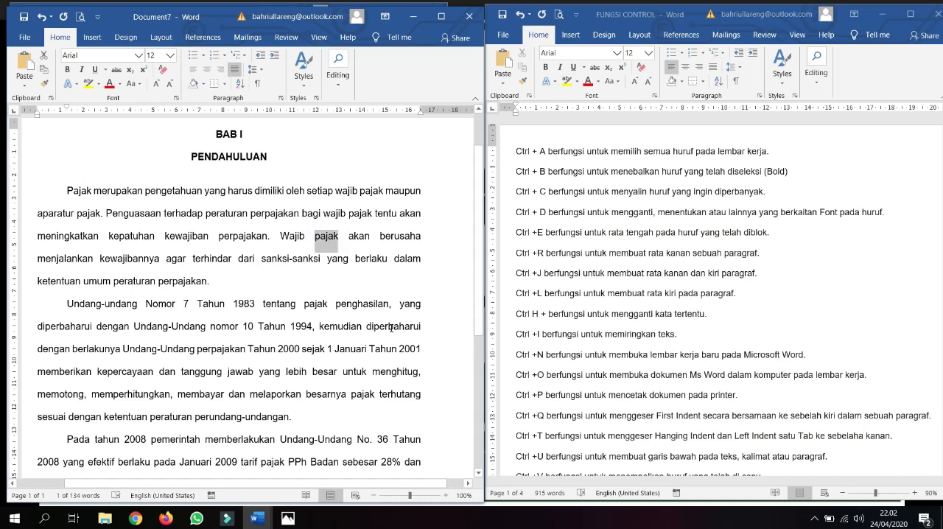
{"action": "key", "text": "Down"}
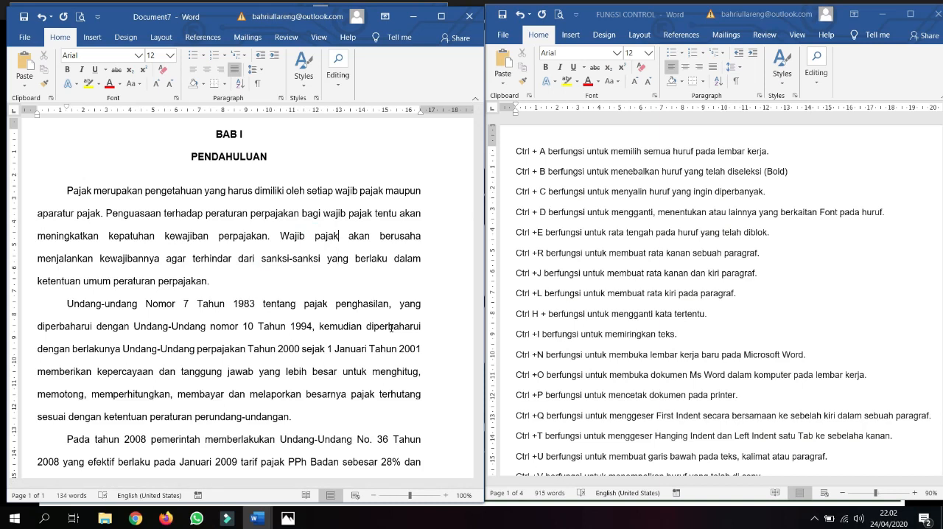
{"action": "key", "text": "shift+Left"}
{"action": "key", "text": "shift+Left"}
{"action": "key", "text": "shift+Left"}
{"action": "key", "text": "shift+Left"}
{"action": "key", "text": "shift+Left"}
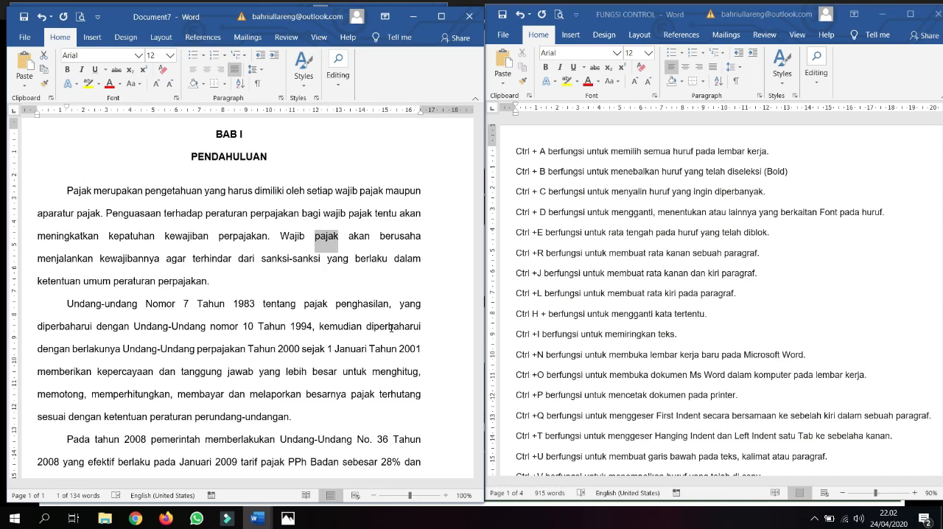
{"action": "key", "text": "Down"}
Step: Replace all occurrences of "pajak" with " orang" (leading space) in Document7, then undo the replacement
{"action": "key", "text": "ctrl+h"}
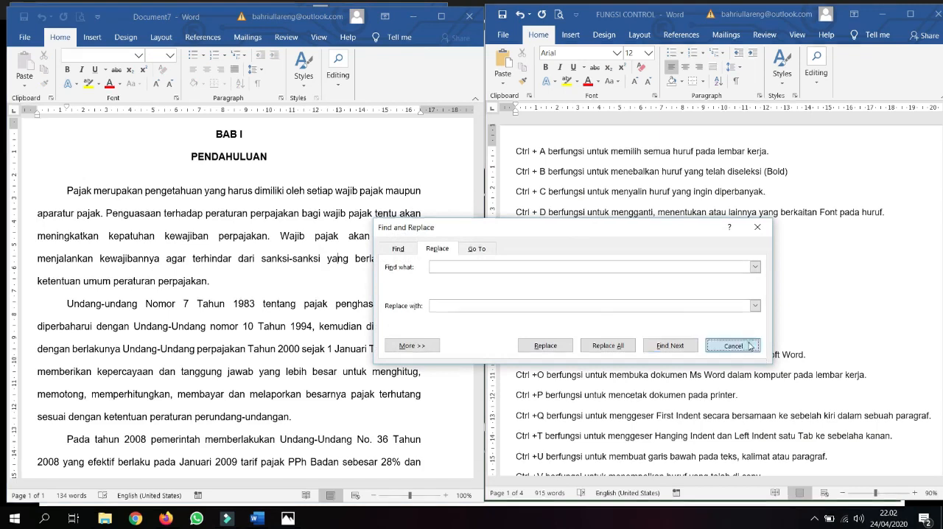
{"action": "left_click", "coordinate": [732, 345]}
{"action": "key", "text": "ctrl+h"}
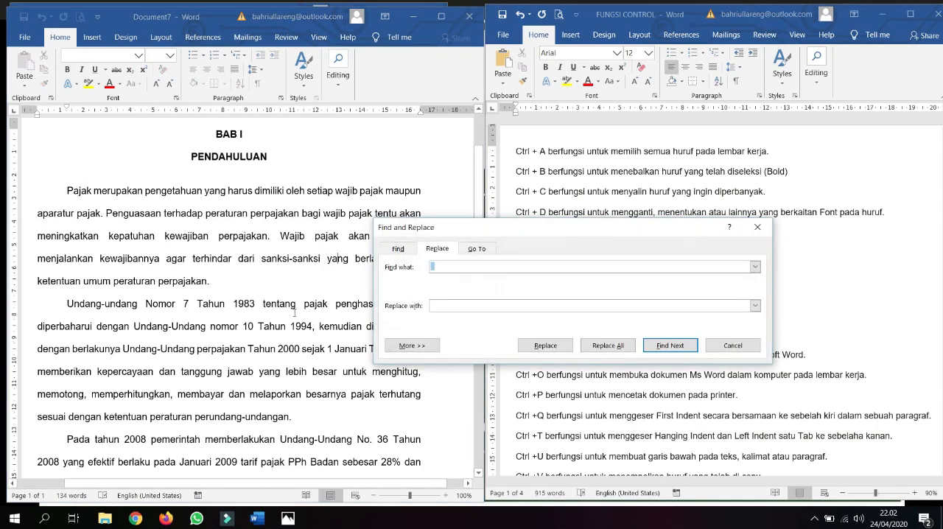
{"action": "type", "text": "pajak"}
{"action": "left_click", "coordinate": [450, 308]}
{"action": "type", "text": "orang"}
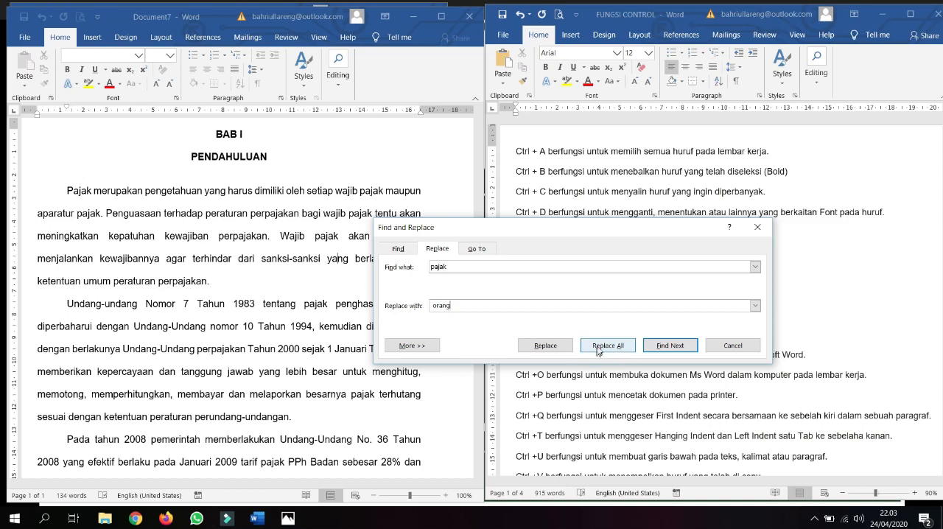
{"action": "left_click", "coordinate": [621, 352]}
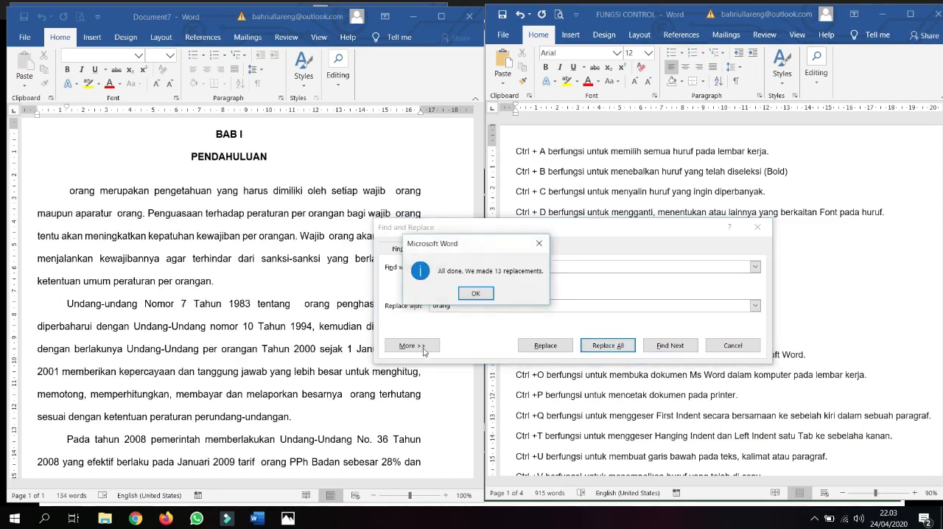
{"action": "left_click", "coordinate": [475, 294]}
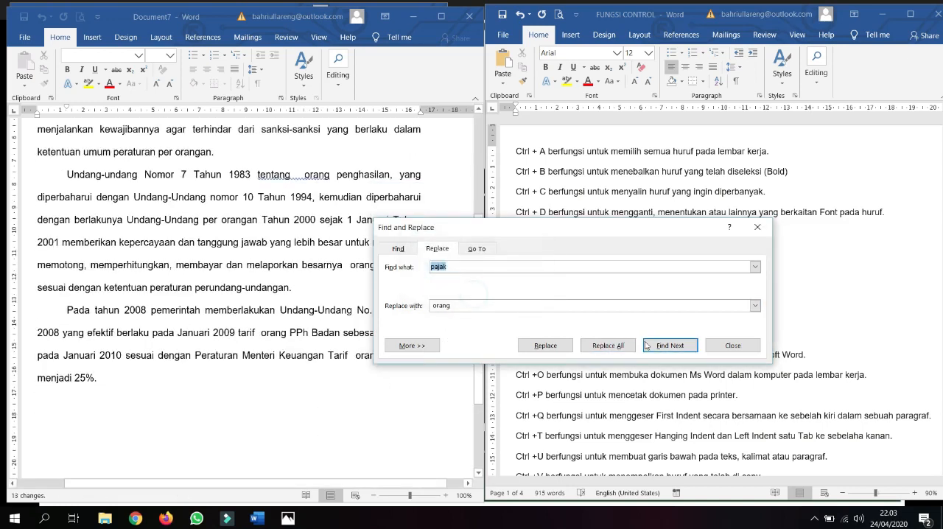
{"action": "left_click", "coordinate": [714, 345]}
{"action": "scroll", "coordinate": [97, 246], "scroll_direction": "up", "scroll_amount": 4}
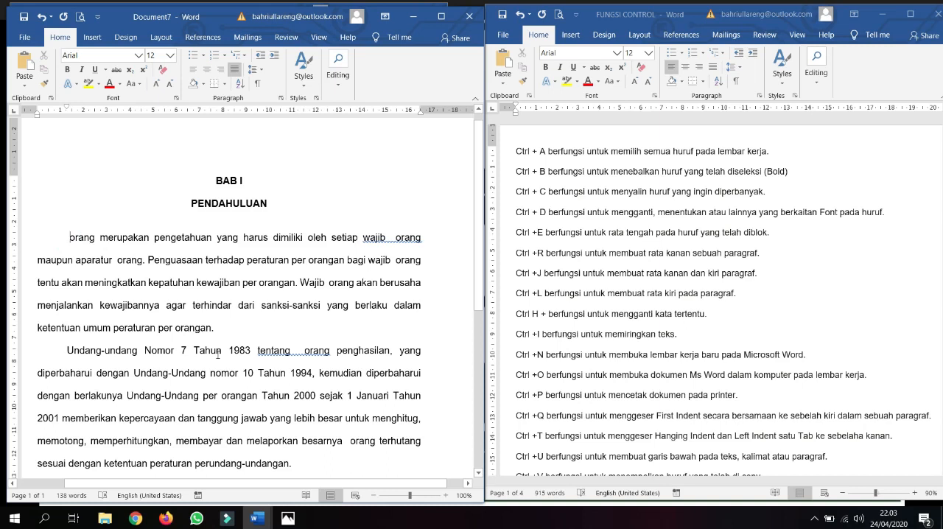
{"action": "key", "text": "ctrl+z"}
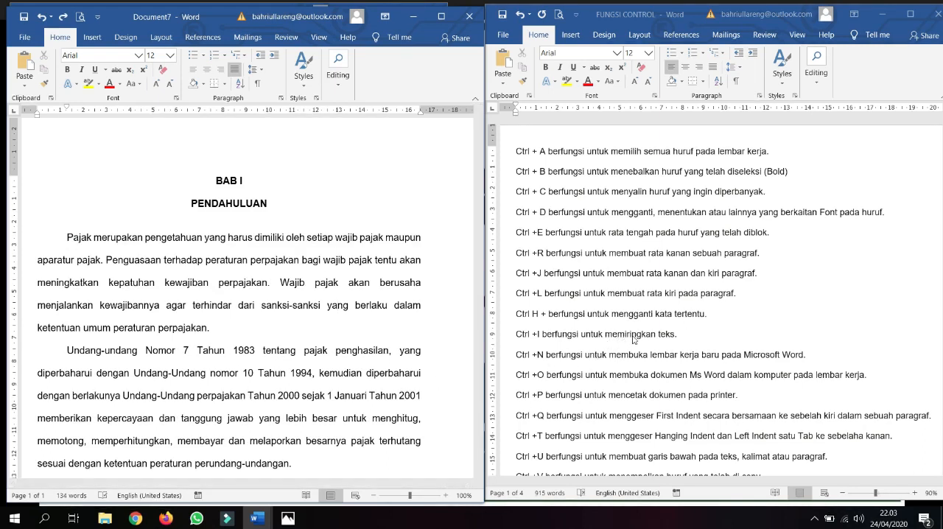
Step: Italicize the first body paragraph and remove the italics again
{"action": "left_click", "coordinate": [302, 305]}
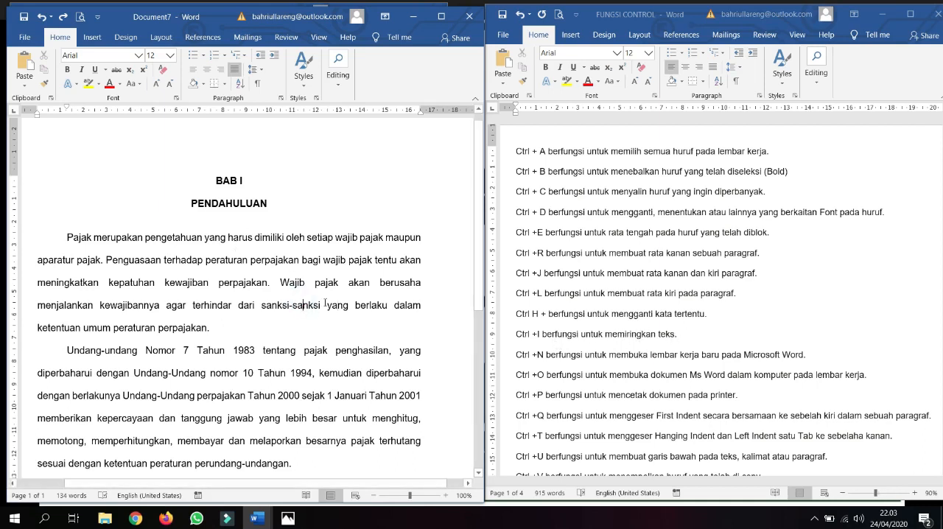
{"action": "left_click_drag", "start_coordinate": [249, 327], "coordinate": [54, 238]}
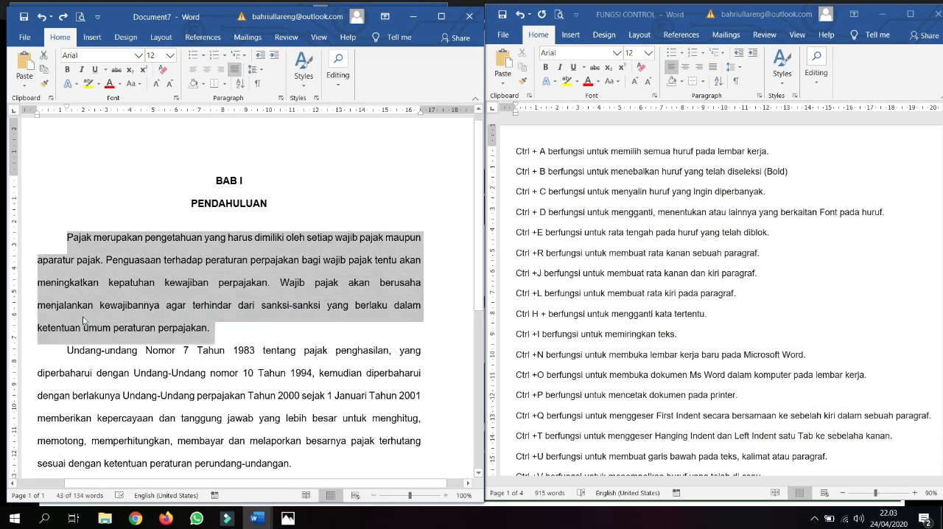
{"action": "key", "text": "ctrl+i"}
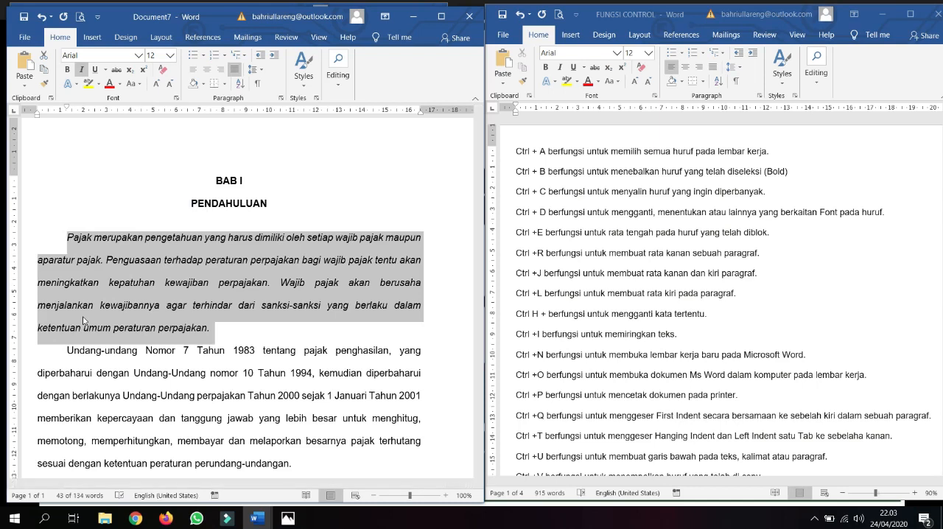
{"action": "key", "text": "ctrl+i"}
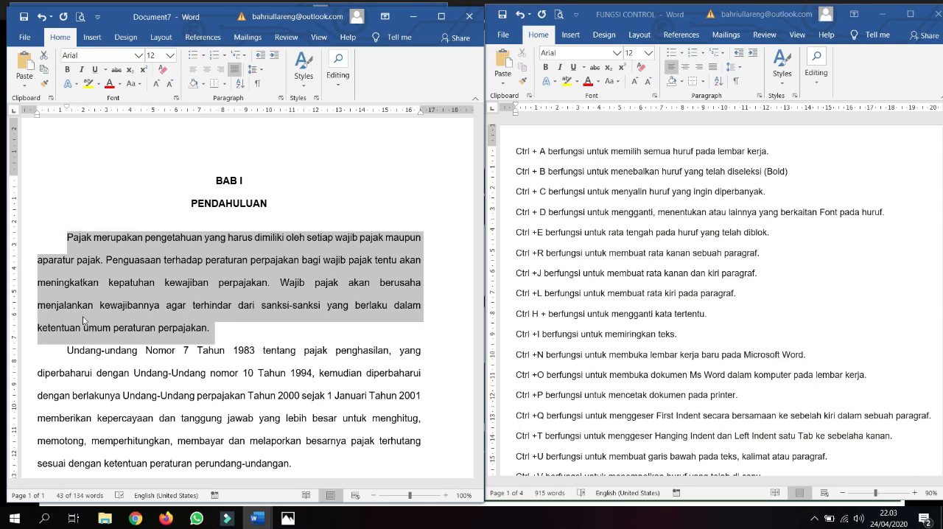
{"action": "left_click", "coordinate": [230, 340]}
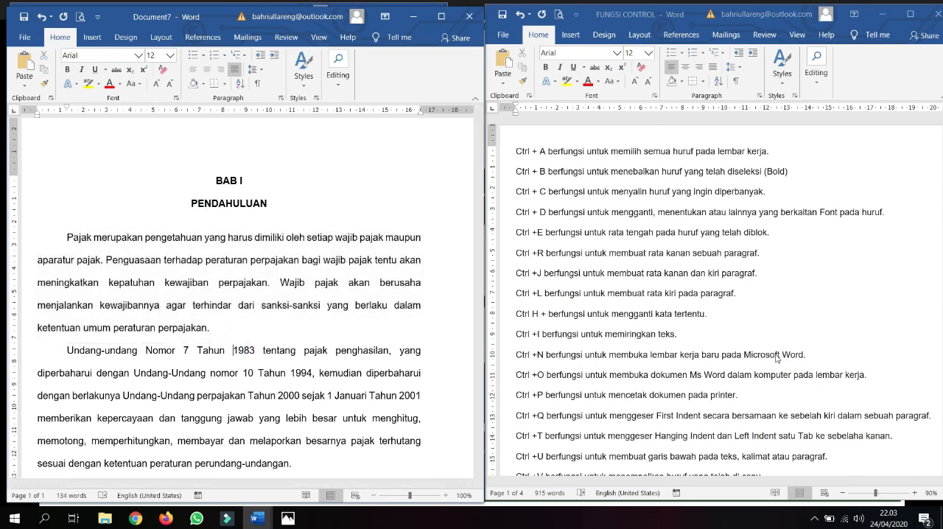
Step: Create a new blank document directly from Document7 and close it again
{"action": "scroll", "coordinate": [776, 357], "scroll_direction": "down", "scroll_amount": 1}
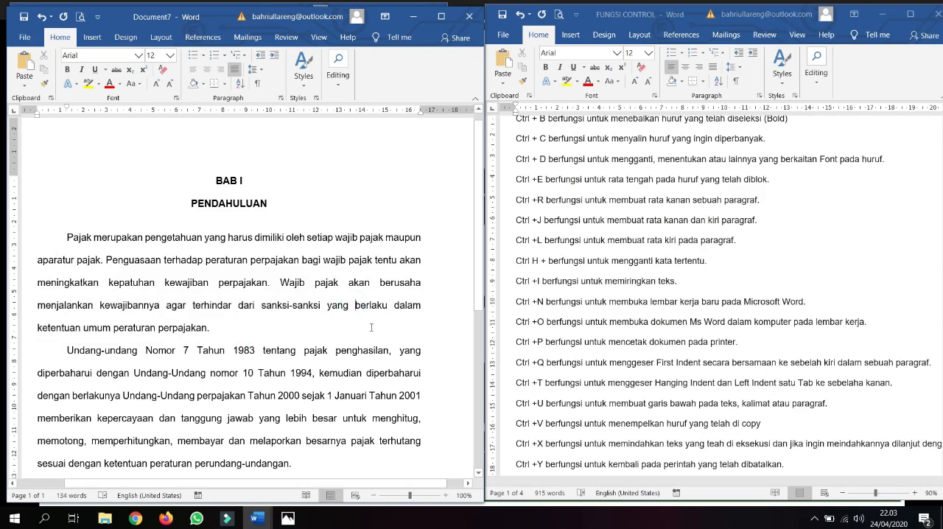
{"action": "key", "text": "ctrl+n"}
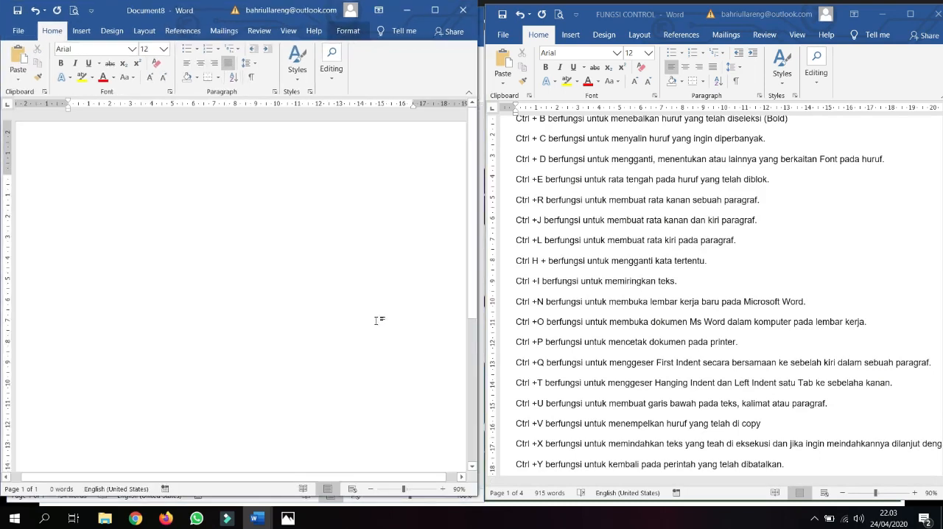
{"action": "left_click", "coordinate": [462, 13]}
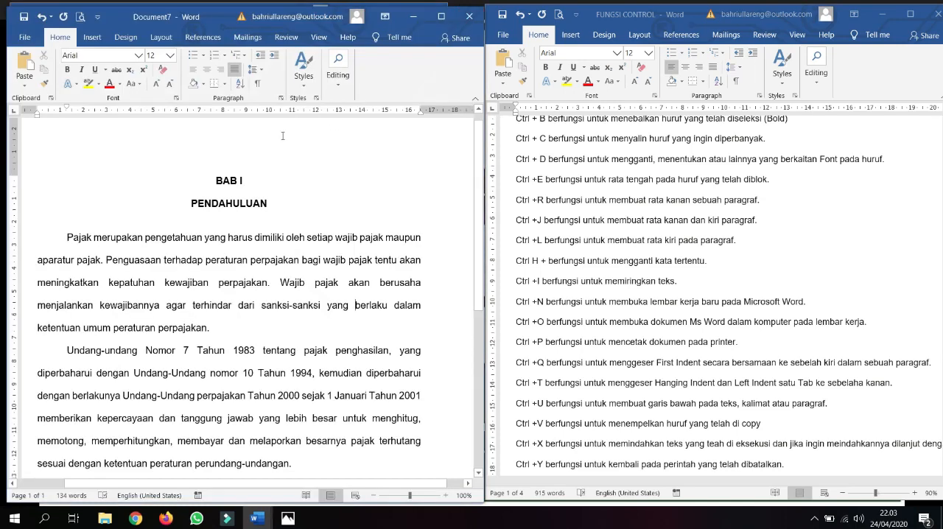
Step: Create another new document from the Blank document template on Document7's New page
{"action": "left_click", "coordinate": [25, 40]}
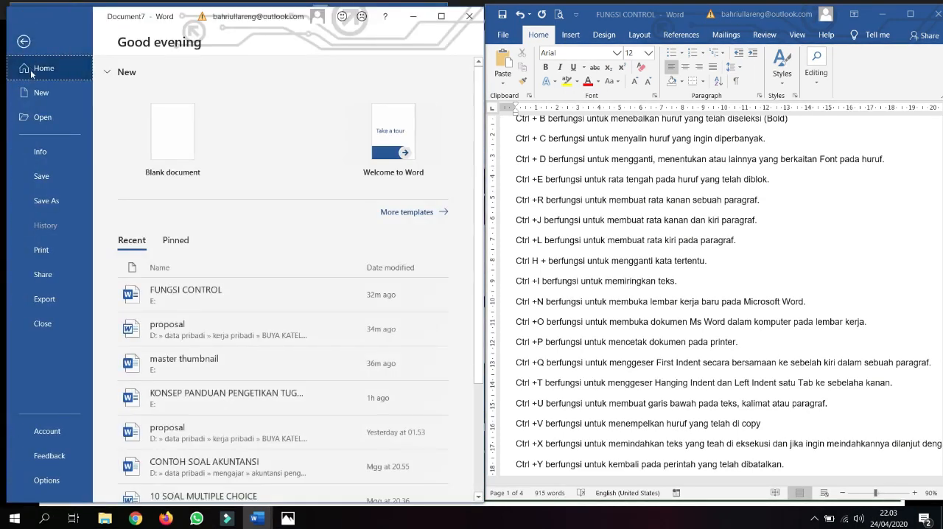
{"action": "left_click", "coordinate": [35, 93]}
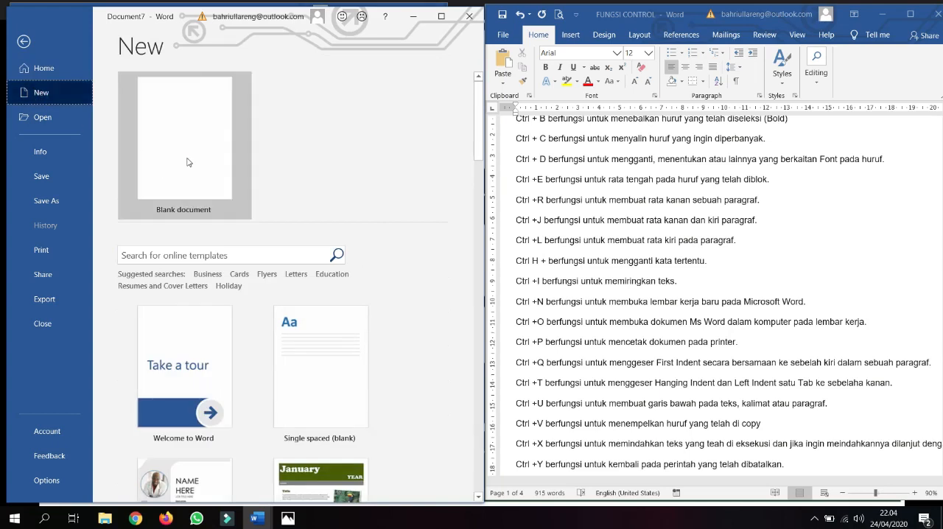
{"action": "left_click", "coordinate": [185, 167]}
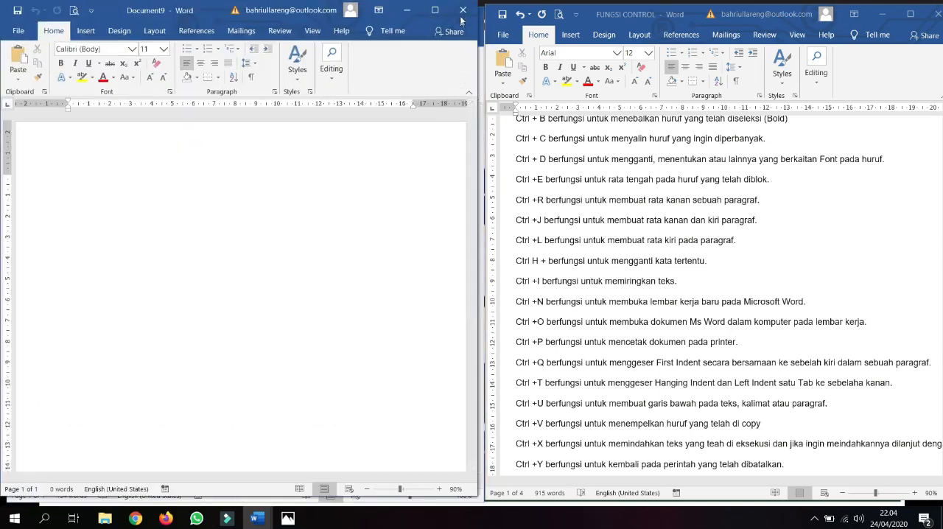
Step: Close the newly created blank document
{"action": "left_click", "coordinate": [463, 10]}
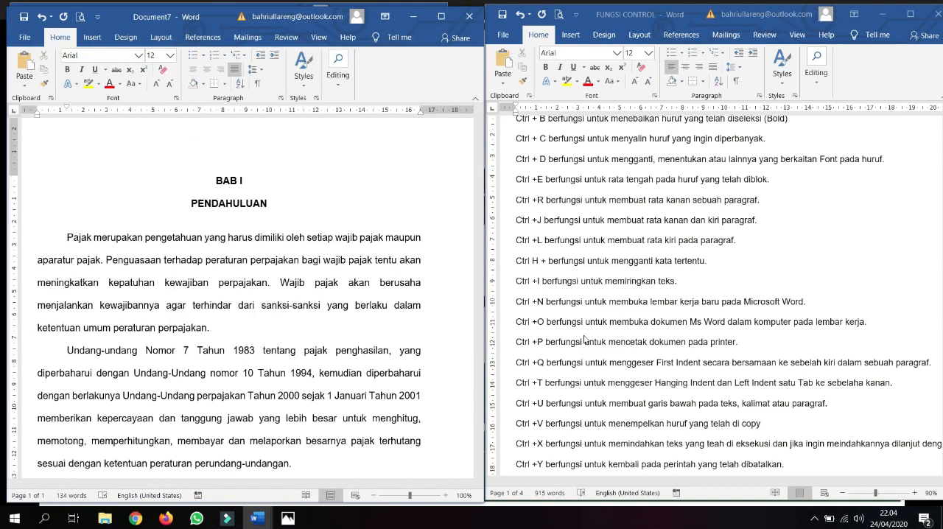
Step: Open the recent file "proposal" listed under Yesterday from Document7's Open page and close it again
{"action": "left_click", "coordinate": [309, 303]}
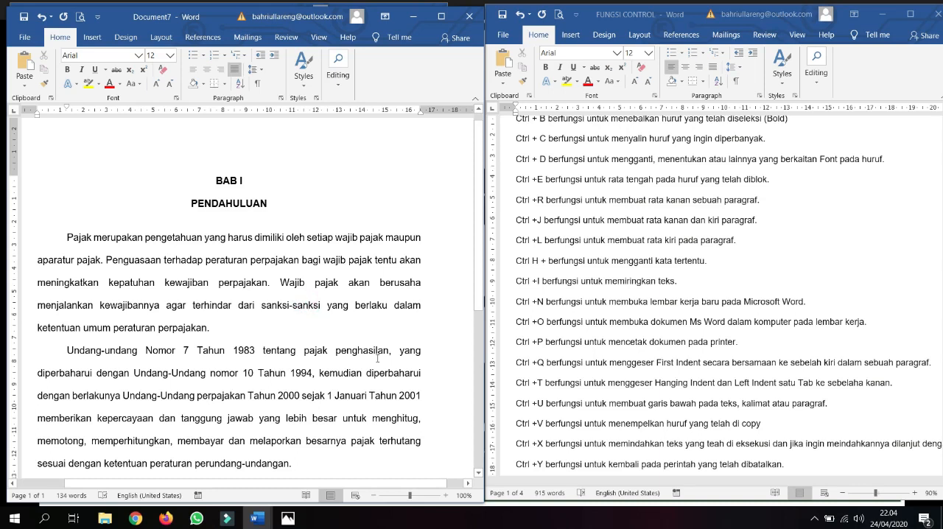
{"action": "key", "text": "ctrl+o"}
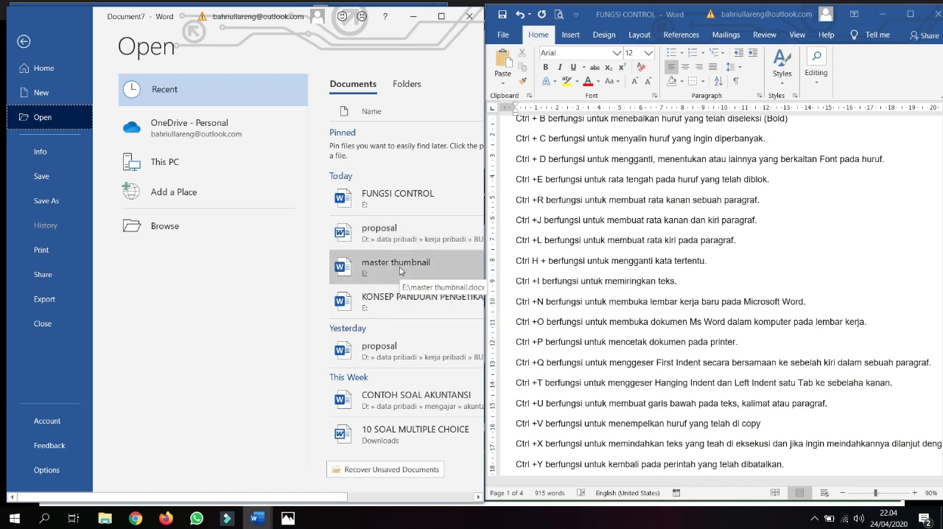
{"action": "left_click", "coordinate": [386, 339]}
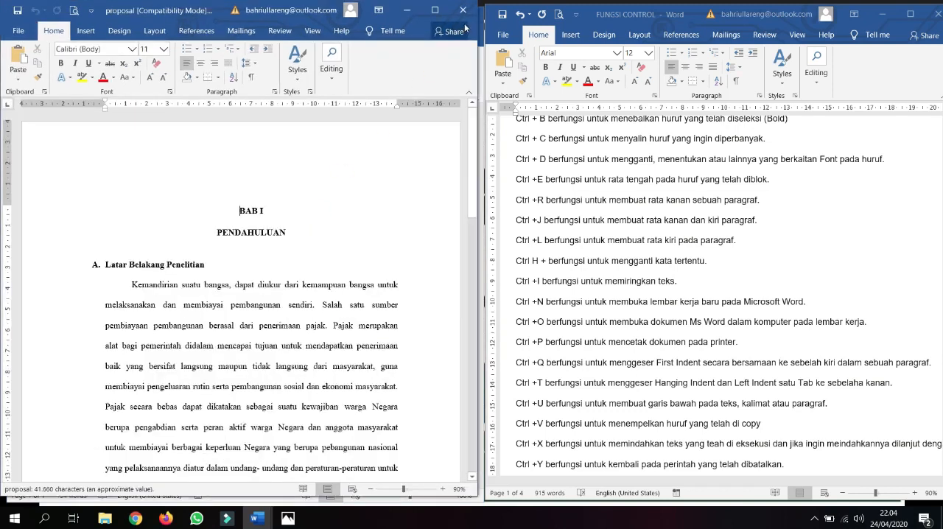
{"action": "left_click", "coordinate": [462, 13]}
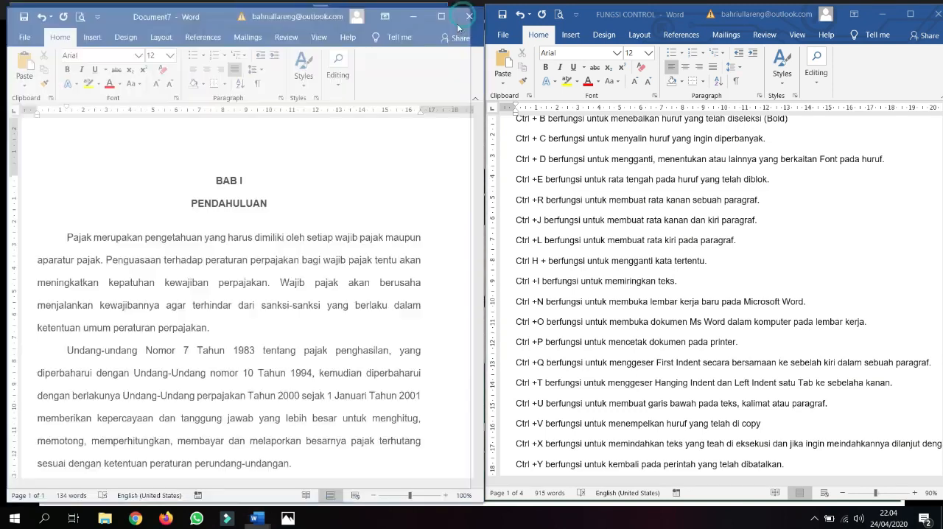
Step: Highlight the "Ctrl +P" line in the FUNGSI CONTROL list and place the cursor back in Document7's first body paragraph
{"action": "scroll", "coordinate": [612, 337], "scroll_direction": "down", "scroll_amount": 2}
{"action": "scroll", "coordinate": [612, 336], "scroll_direction": "down", "scroll_amount": 2}
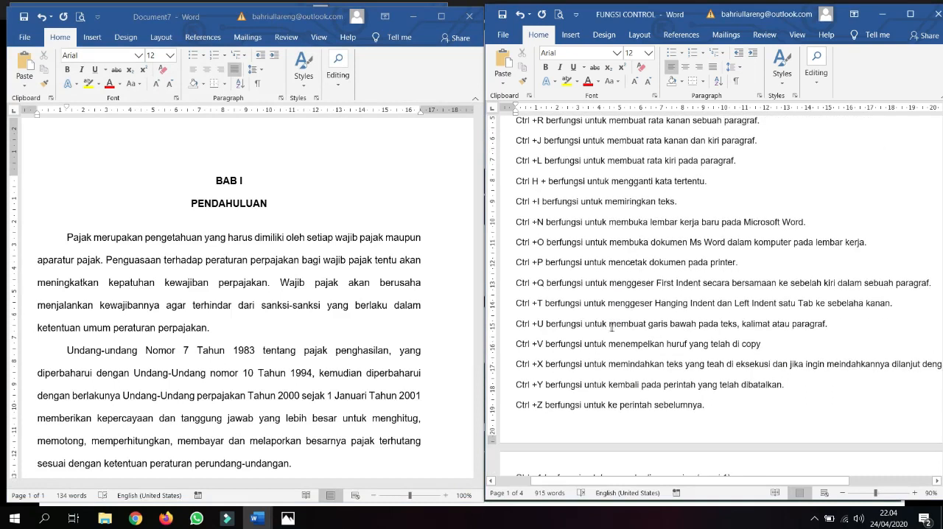
{"action": "left_click_drag", "start_coordinate": [516, 262], "coordinate": [740, 268]}
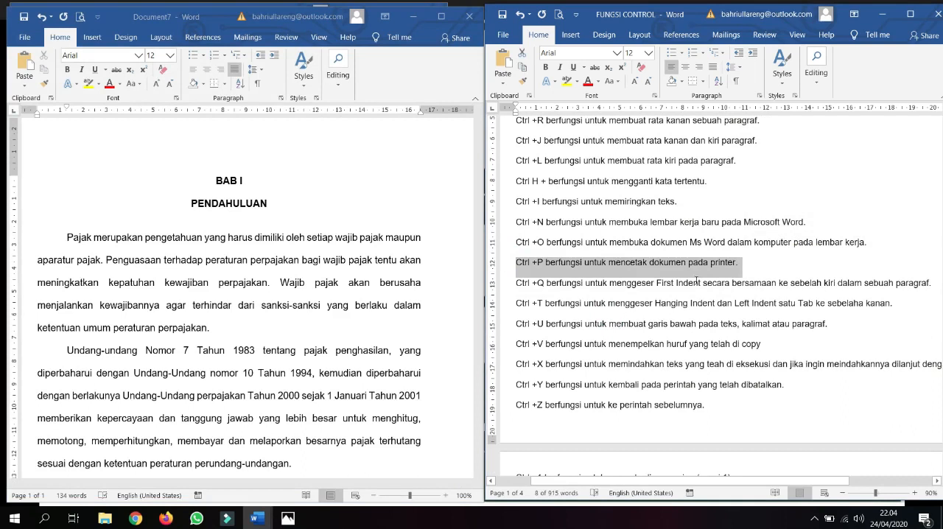
{"action": "left_click", "coordinate": [343, 305]}
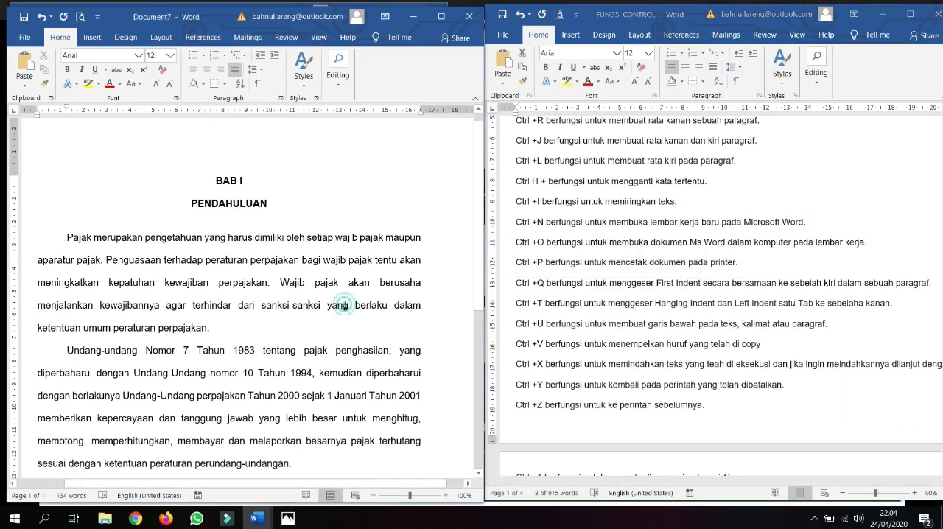
{"action": "scroll", "coordinate": [343, 305], "scroll_direction": "down", "scroll_amount": 1}
{"action": "left_click", "coordinate": [317, 275]}
{"action": "scroll", "coordinate": [317, 276], "scroll_direction": "down", "scroll_amount": 1}
{"action": "scroll", "coordinate": [335, 282], "scroll_direction": "up", "scroll_amount": 2}
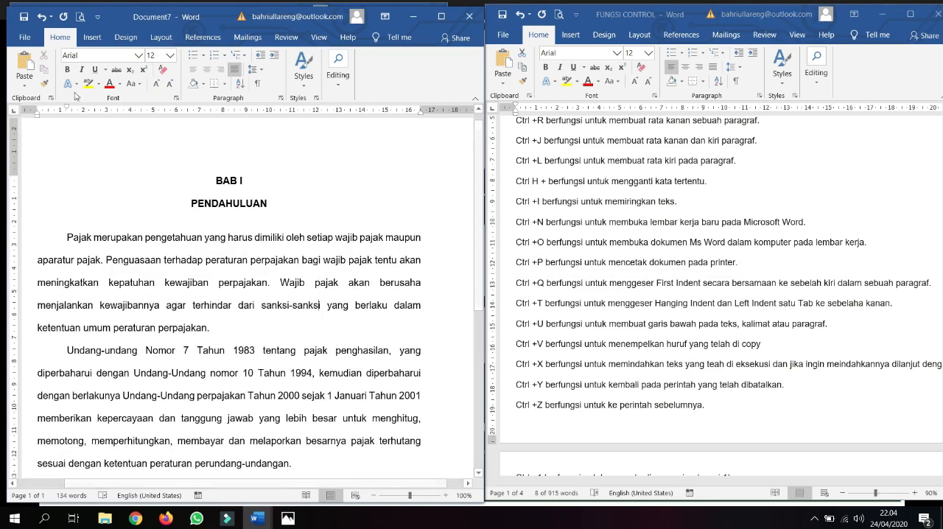
Step: Show Document7's Print page through the File area, return to the document, and call up the Print page directly before leaving it
{"action": "left_click", "coordinate": [24, 37]}
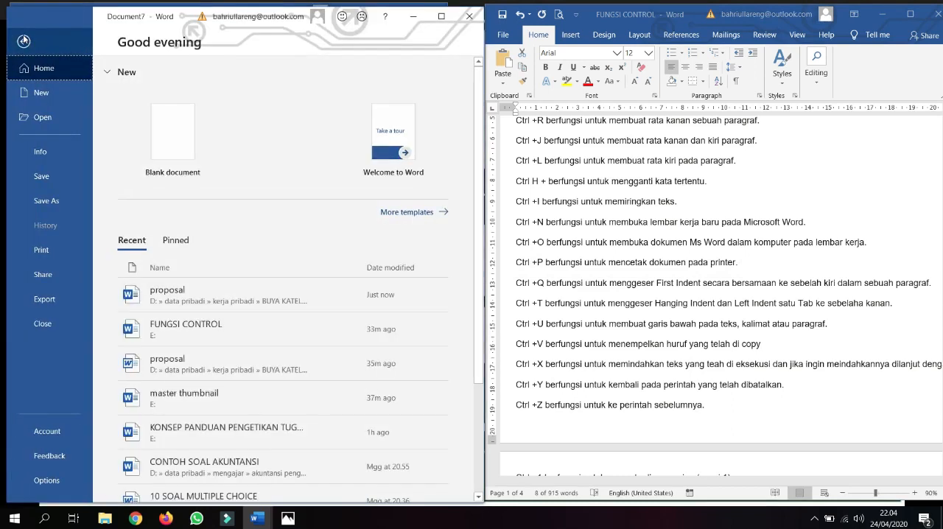
{"action": "left_click", "coordinate": [24, 41]}
{"action": "left_click", "coordinate": [24, 35]}
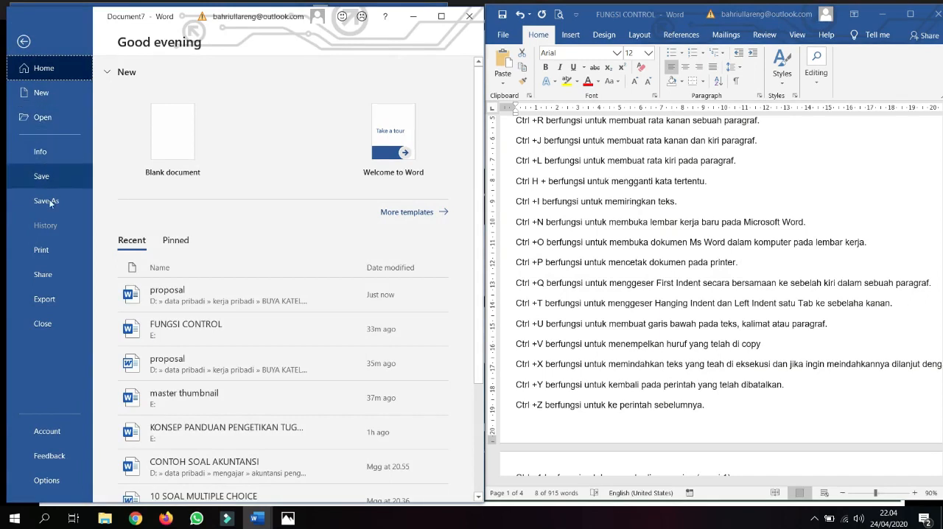
{"action": "left_click", "coordinate": [55, 249]}
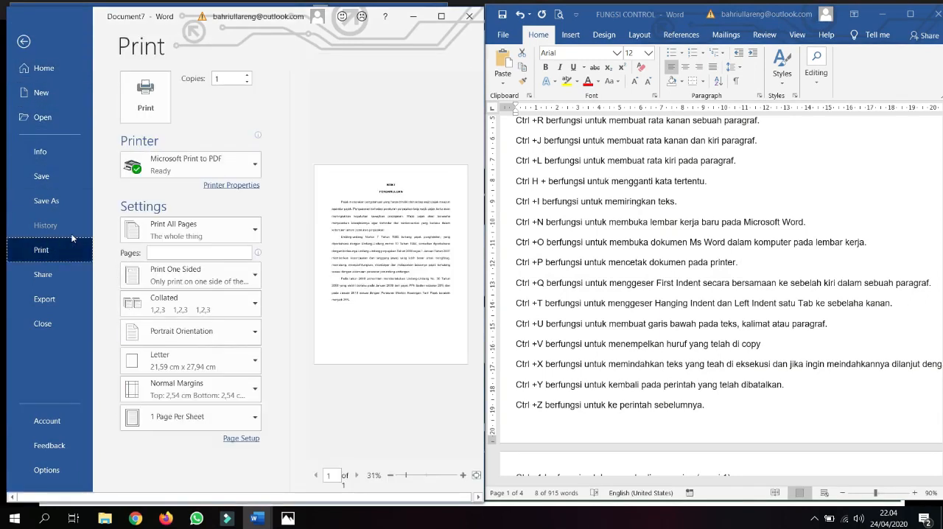
{"action": "key", "text": "Escape"}
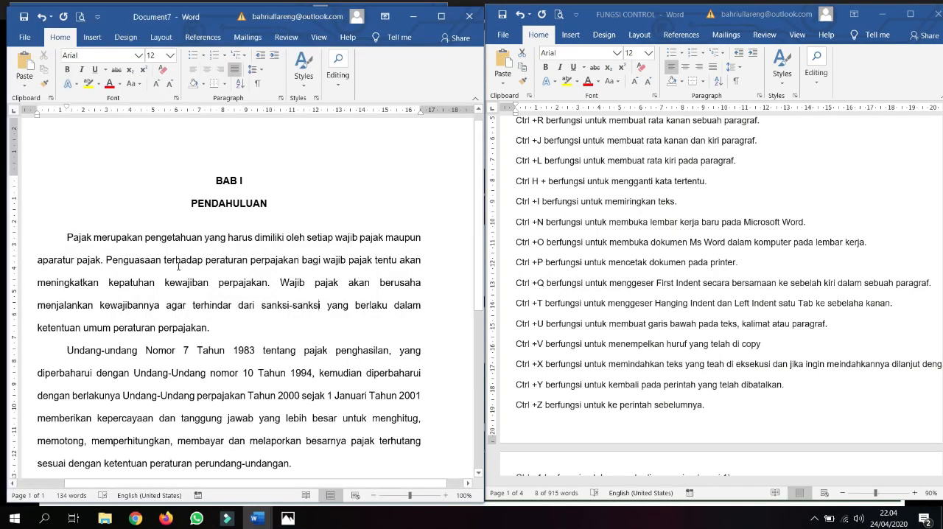
{"action": "key", "text": "ctrl+p"}
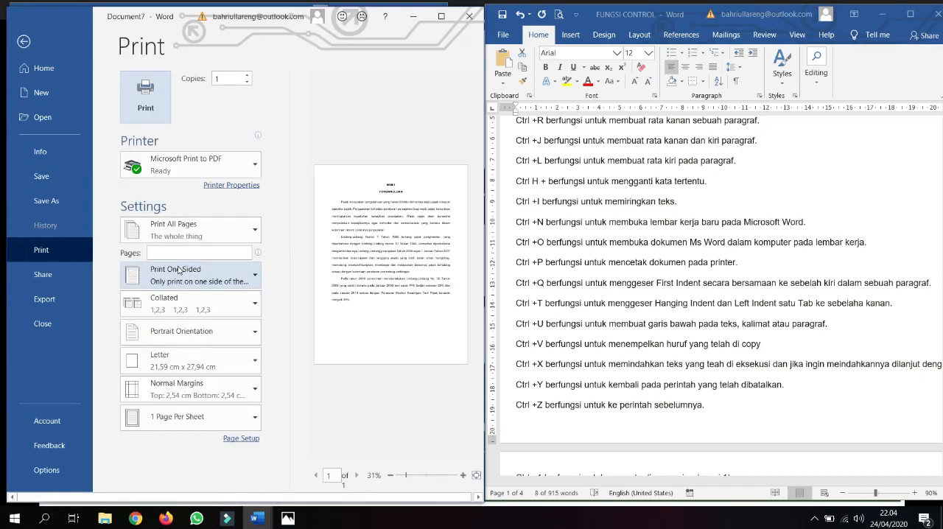
{"action": "key", "text": "Escape"}
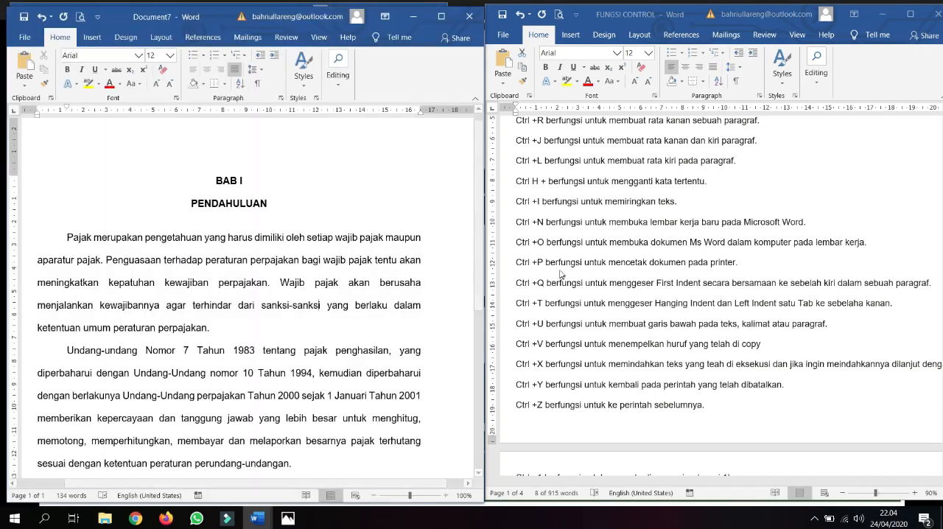
Step: Center the first body paragraph of Document7 and restore its justified alignment
{"action": "left_click", "coordinate": [577, 283]}
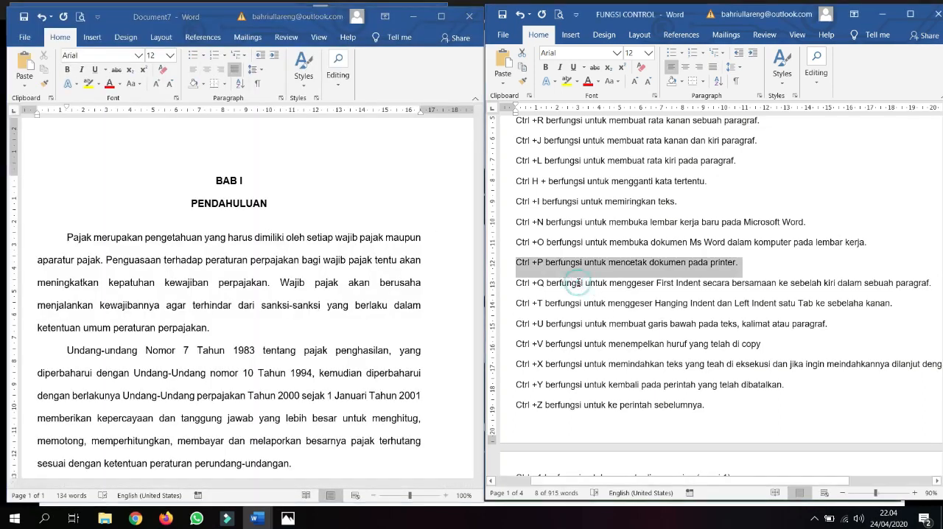
{"action": "left_click", "coordinate": [577, 283]}
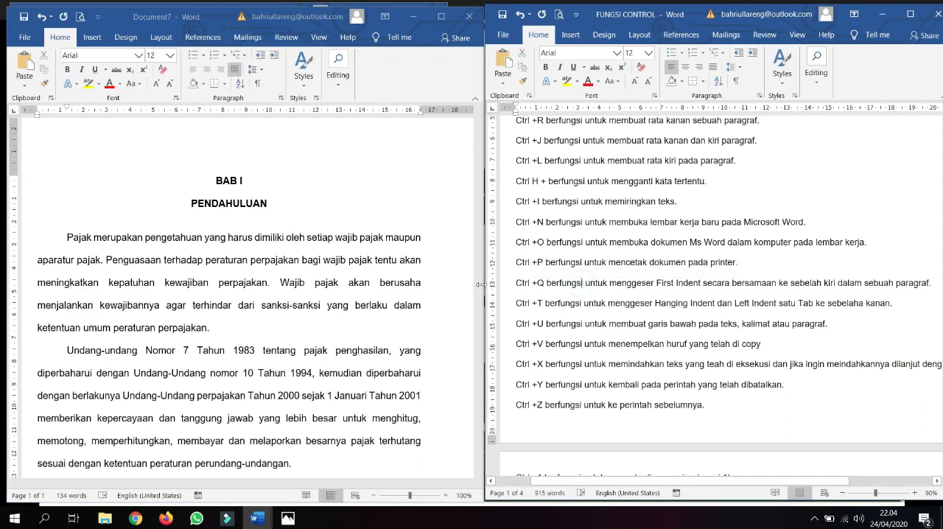
{"action": "left_click", "coordinate": [67, 239]}
{"action": "key", "text": "ctrl+e"}
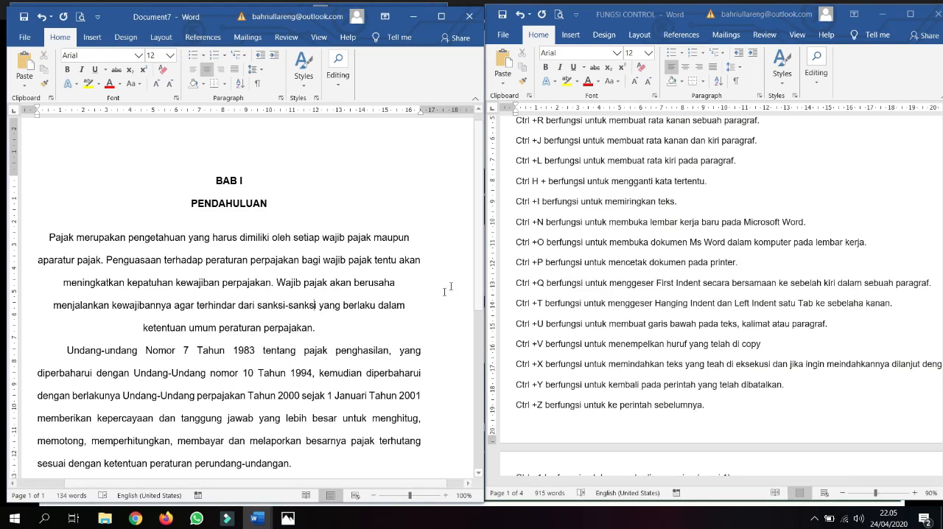
{"action": "key", "text": "ctrl+j"}
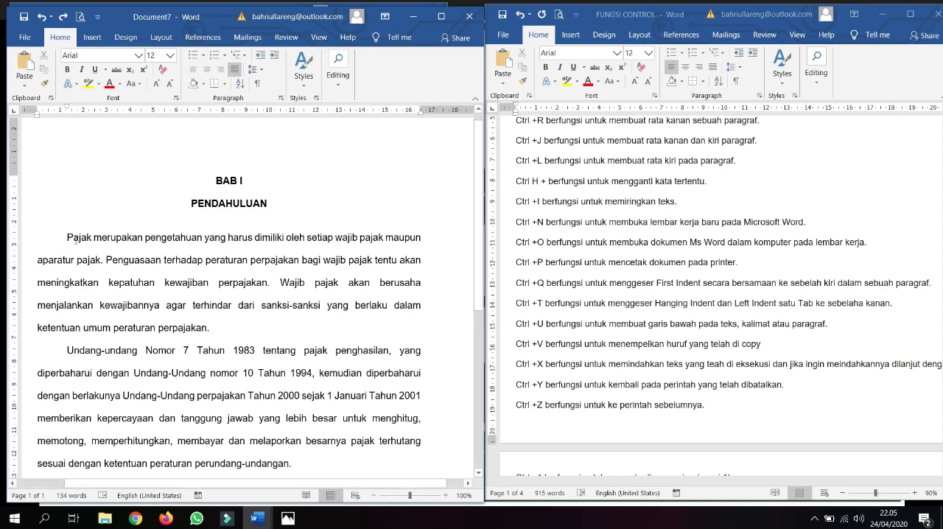
Step: Remove the first-line indent of the first body paragraph, give it a hanging indent, and undo both indent changes
{"action": "left_click", "coordinate": [66, 237]}
{"action": "key", "text": "BackSpace"}
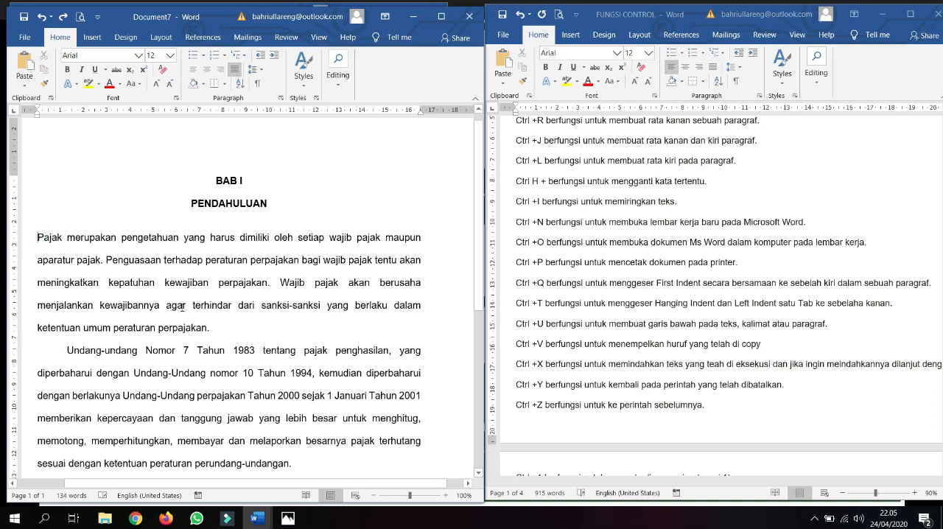
{"action": "key", "text": "ctrl+t"}
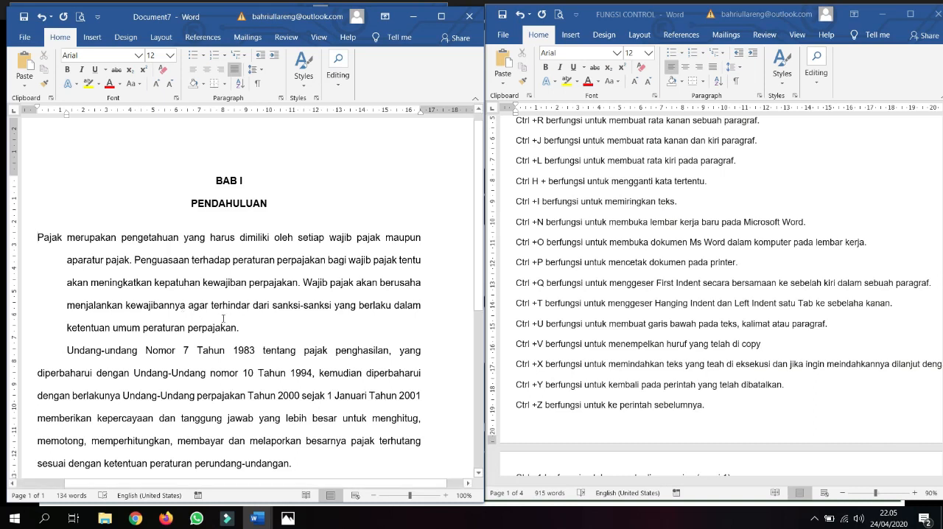
{"action": "key", "text": "ctrl+z"}
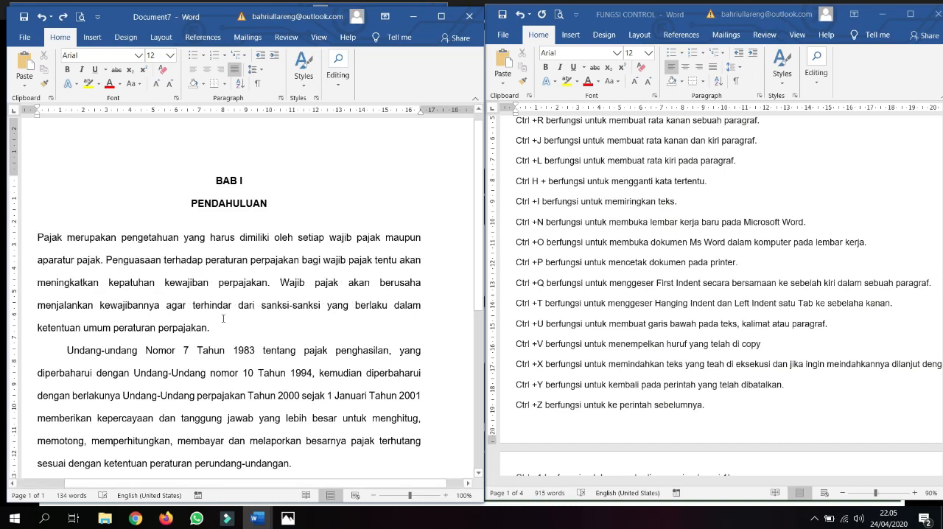
{"action": "key", "text": "ctrl+z"}
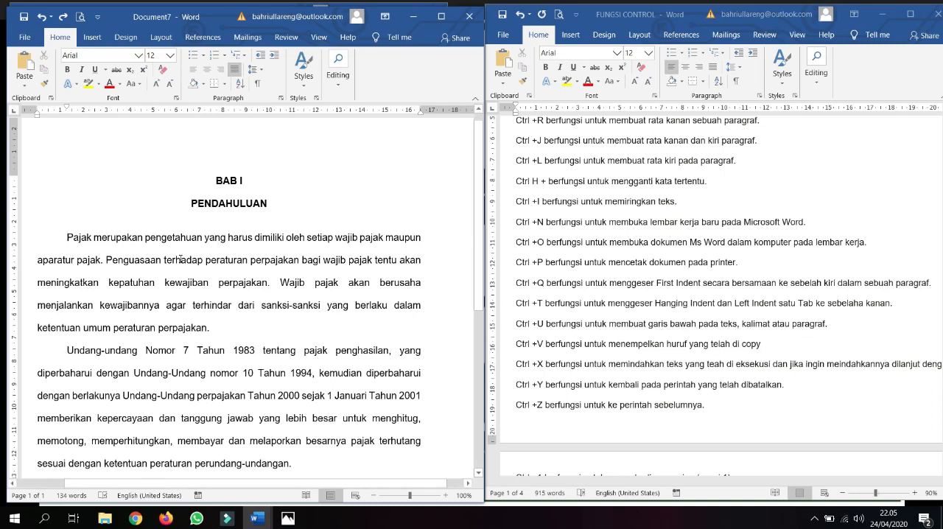
Step: Underline the whole first body paragraph in Document7, remove the underline again, and deselect the text
{"action": "left_click", "coordinate": [68, 237]}
{"action": "left_click_drag", "start_coordinate": [68, 237], "coordinate": [213, 330]}
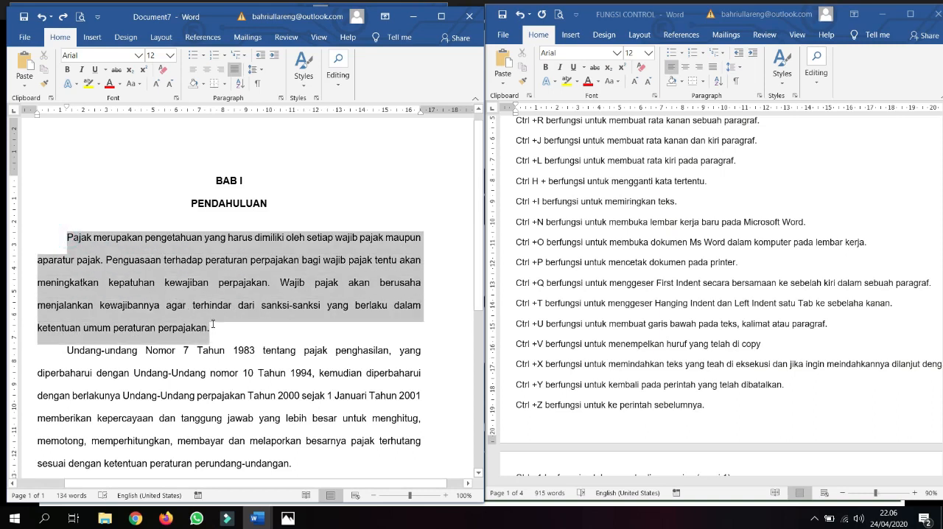
{"action": "key", "text": "ctrl+u"}
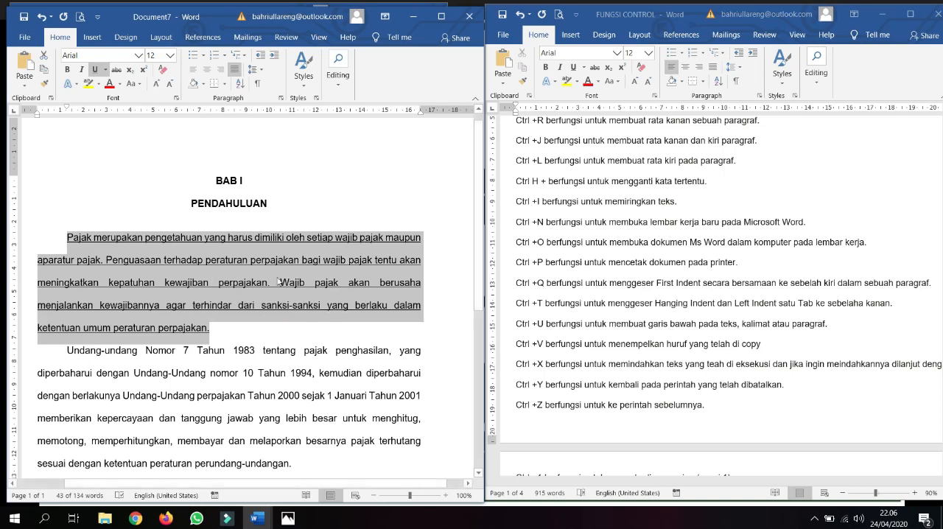
{"action": "left_click", "coordinate": [95, 70]}
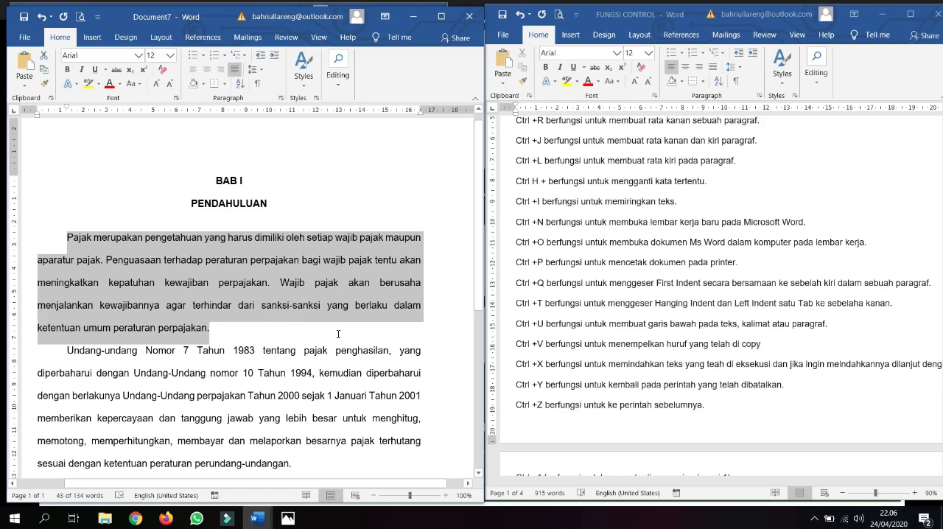
{"action": "left_click", "coordinate": [210, 286]}
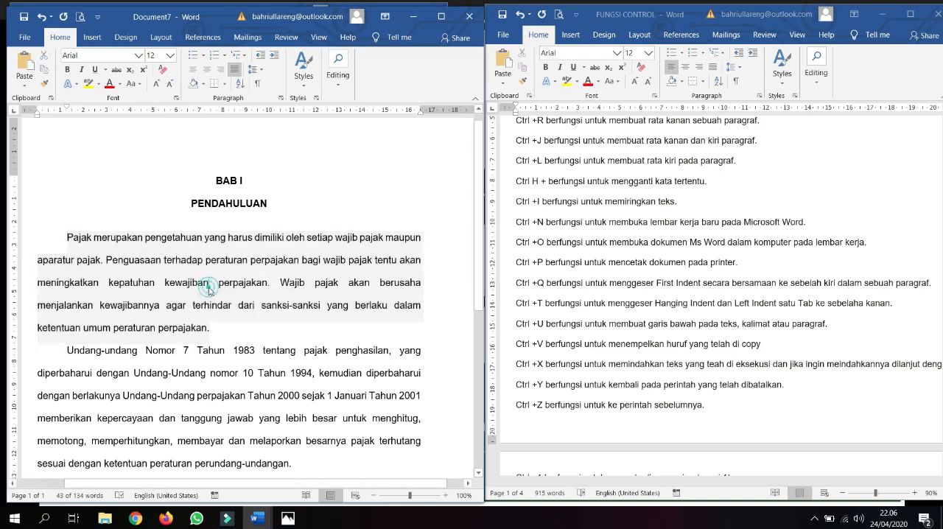
Step: Copy the headings "BAB I" and "PENDAHULUAN", paste the copy directly below them, and undo the paste and the added line
{"action": "left_click", "coordinate": [212, 181]}
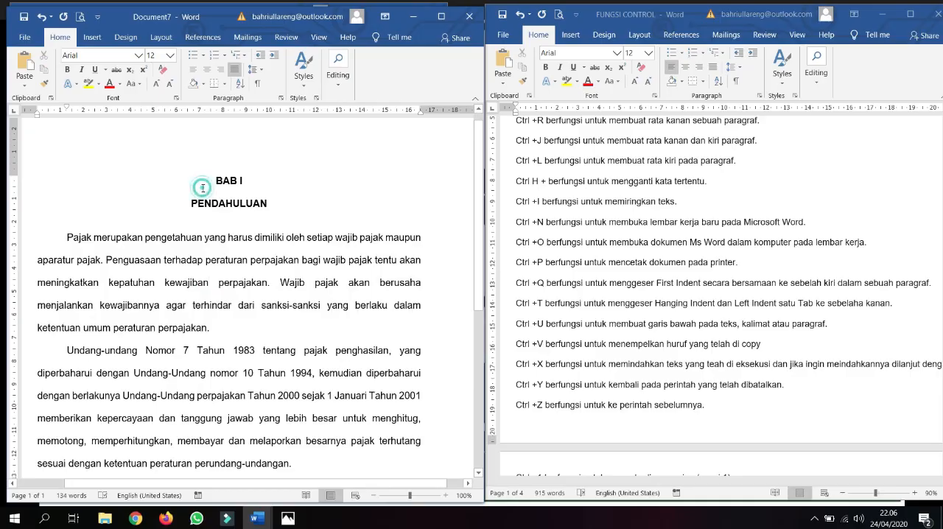
{"action": "left_click_drag", "start_coordinate": [212, 180], "coordinate": [259, 208]}
{"action": "key", "text": "ctrl+c"}
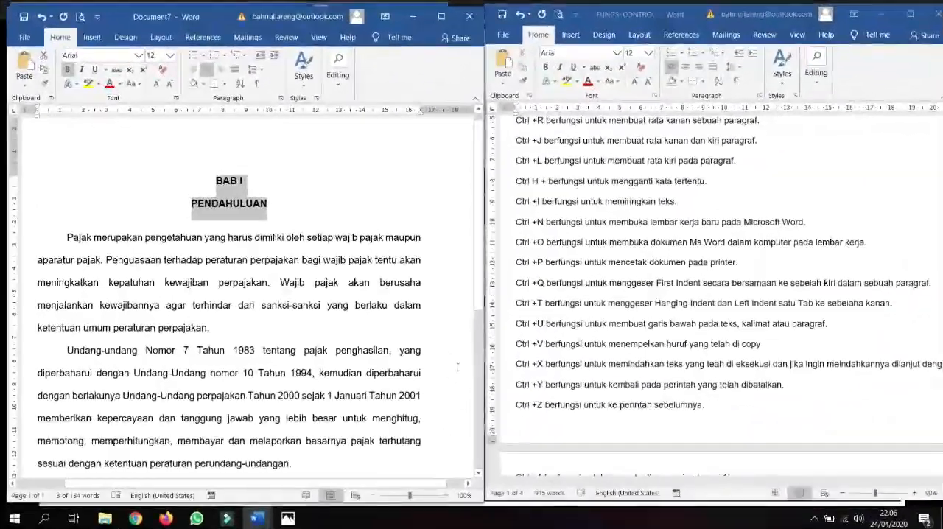
{"action": "key", "text": "End"}
{"action": "key", "text": "Return"}
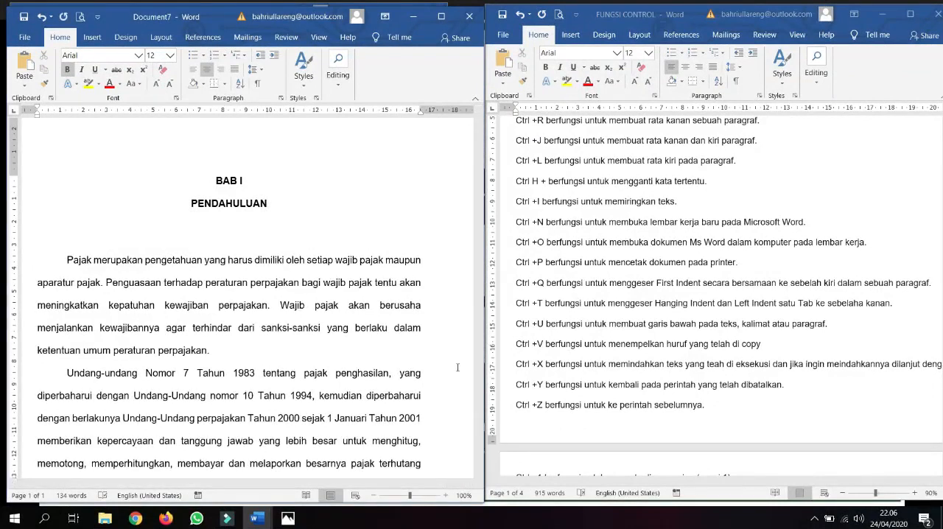
{"action": "key", "text": "ctrl+v"}
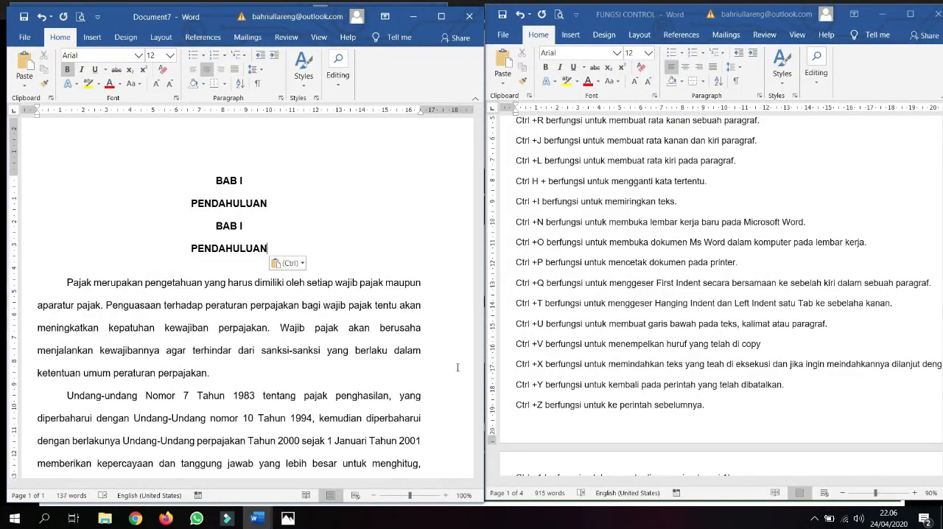
{"action": "key", "text": "ctrl"}
{"action": "key", "text": "Escape"}
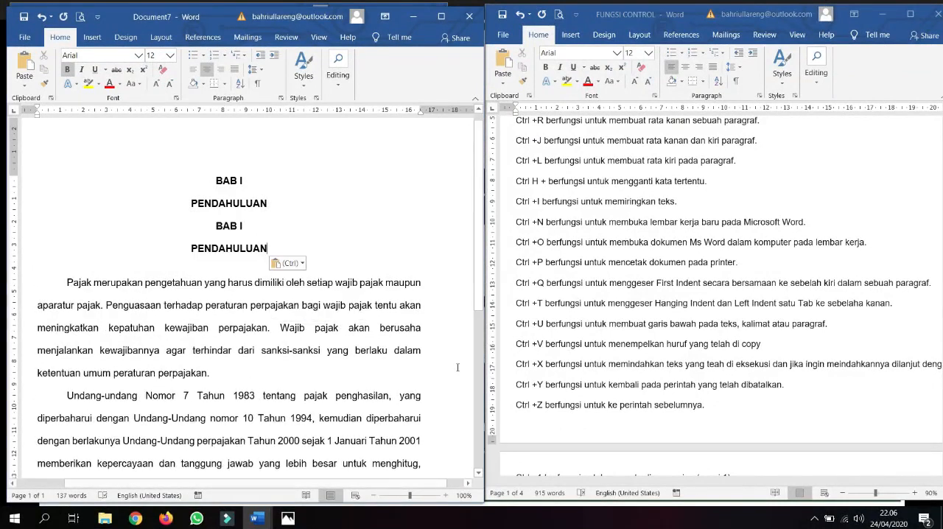
{"action": "key", "text": "ctrl+z"}
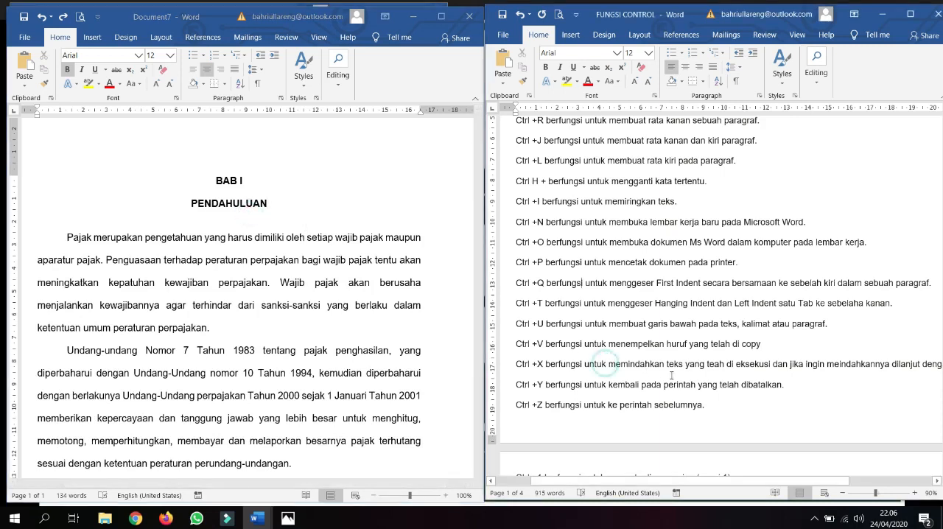
Step: Examine the "Ctrl +X" line in the FUNGSI CONTROL list through to its end
{"action": "left_click", "coordinate": [906, 364]}
{"action": "key", "text": "Right"}
{"action": "key", "text": "Right"}
{"action": "key", "text": "Right"}
{"action": "key", "text": "Right"}
{"action": "key", "text": "Right"}
{"action": "key", "text": "Right"}
{"action": "key", "text": "Right"}
{"action": "key", "text": "Right"}
{"action": "key", "text": "Right"}
{"action": "key", "text": "Right"}
{"action": "key", "text": "Right"}
{"action": "key", "text": "Right"}
{"action": "key", "text": "Right"}
{"action": "key", "text": "Right"}
{"action": "key", "text": "Right"}
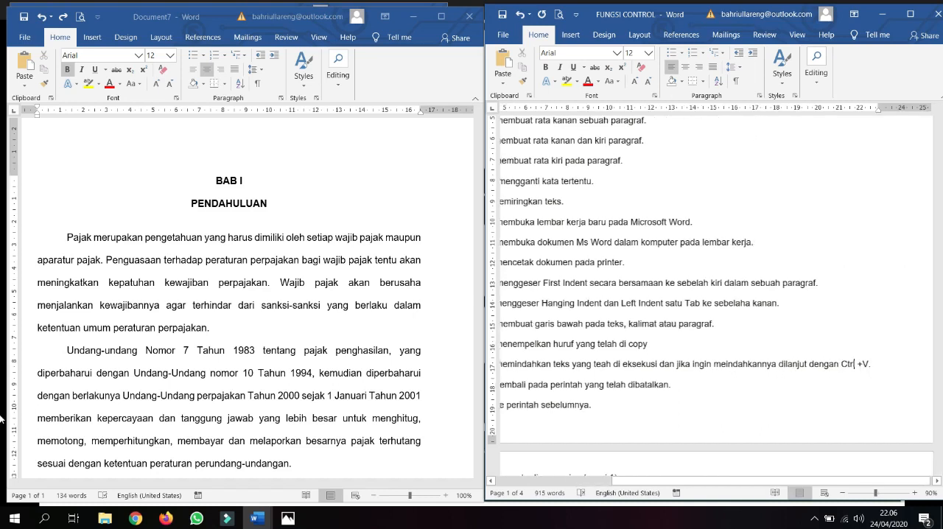
{"action": "key", "text": "Left"}
{"action": "key", "text": "Left"}
{"action": "key", "text": "Left"}
{"action": "key", "text": "Left"}
{"action": "key", "text": "Left"}
{"action": "key", "text": "Left"}
{"action": "key", "text": "Left"}
{"action": "key", "text": "Left"}
{"action": "key", "text": "Left"}
{"action": "key", "text": "Left"}
{"action": "key", "text": "Left"}
{"action": "key", "text": "Left"}
{"action": "key", "text": "Left"}
{"action": "key", "text": "Left"}
{"action": "key", "text": "Left"}
{"action": "key", "text": "Left"}
{"action": "key", "text": "Left"}
{"action": "key", "text": "Left"}
{"action": "key", "text": "Left"}
{"action": "key", "text": "Left"}
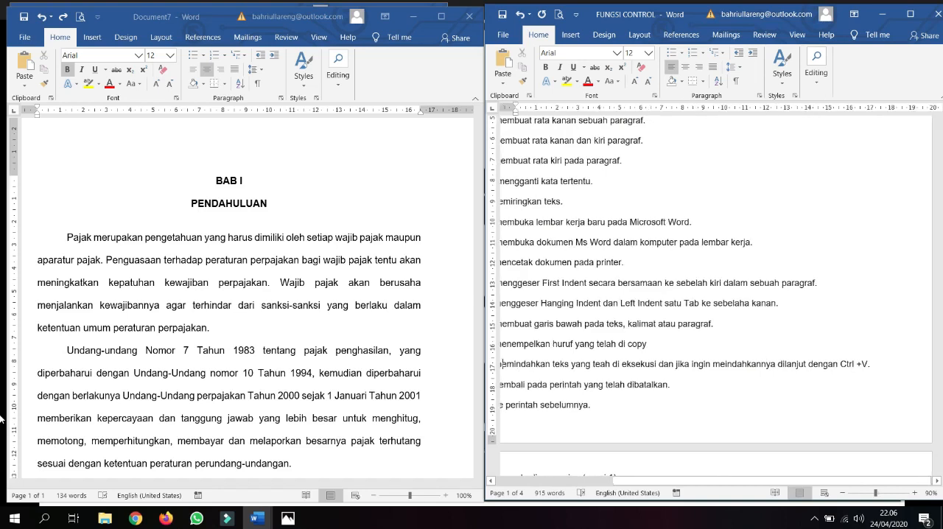
Step: Cut the whole first body paragraph from Document7 and undo the cut
{"action": "key", "text": "Left"}
{"action": "key", "text": "Left"}
{"action": "key", "text": "Left"}
{"action": "key", "text": "Left"}
{"action": "key", "text": "Left"}
{"action": "key", "text": "Left"}
{"action": "key", "text": "Left"}
{"action": "key", "text": "Left"}
{"action": "key", "text": "Left"}
{"action": "key", "text": "Left"}
{"action": "key", "text": "Left"}
{"action": "key", "text": "Left"}
{"action": "key", "text": "Left"}
{"action": "key", "text": "Left"}
{"action": "key", "text": "Left"}
{"action": "key", "text": "Left"}
{"action": "left_click", "coordinate": [224, 202]}
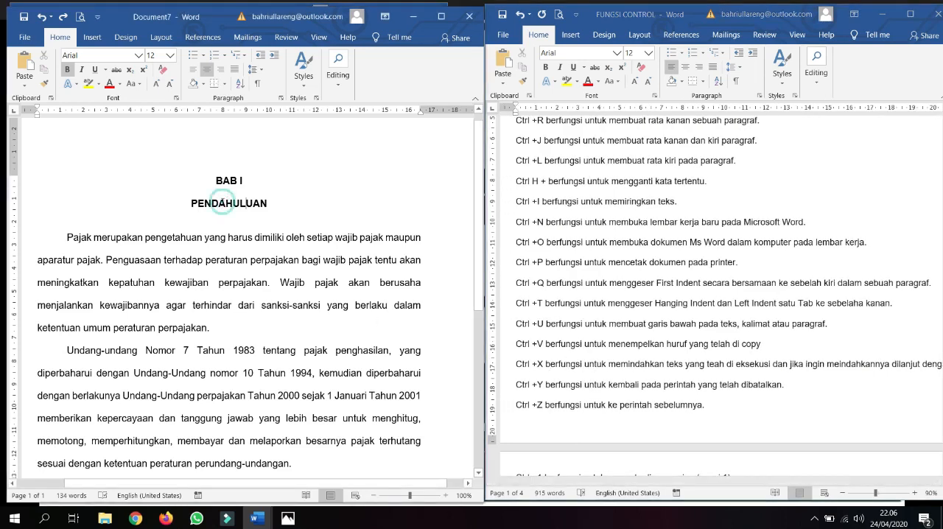
{"action": "left_click_drag", "start_coordinate": [67, 237], "coordinate": [212, 333]}
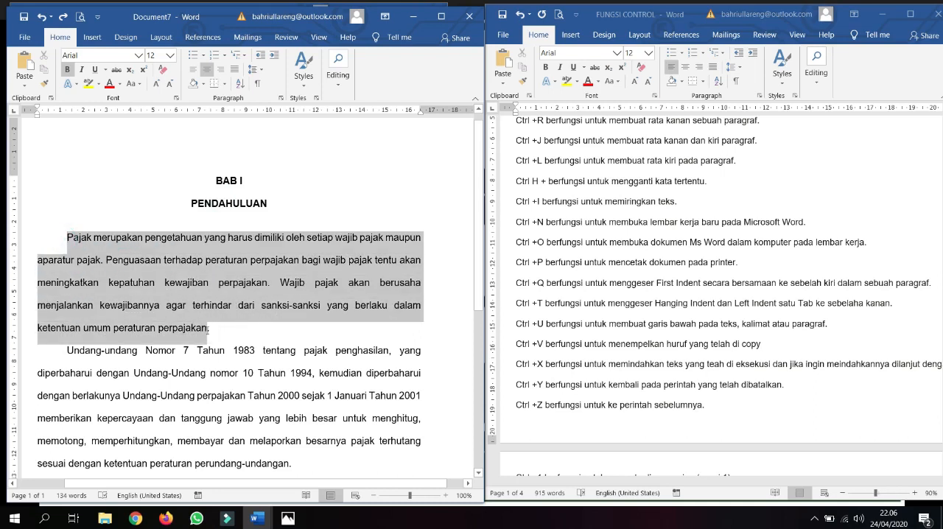
{"action": "scroll", "coordinate": [305, 221], "scroll_direction": "down", "scroll_amount": 2}
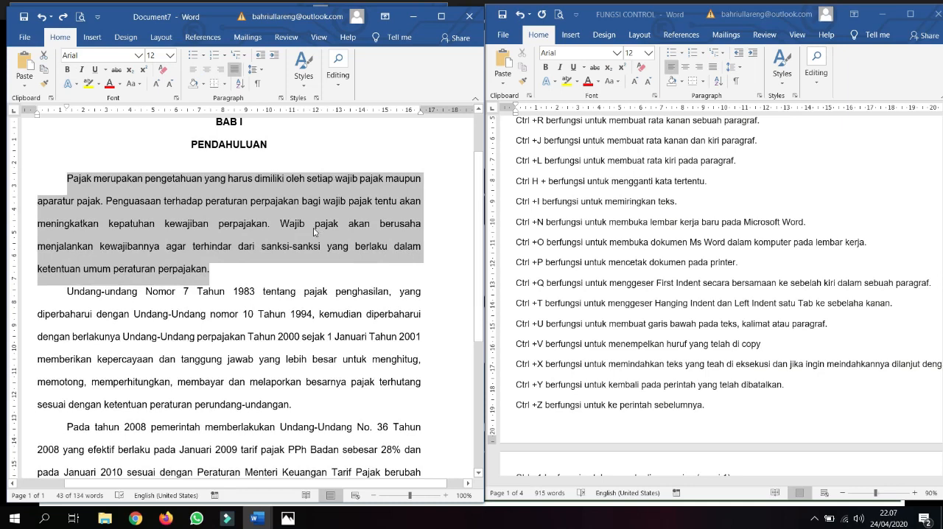
{"action": "key", "text": "ctrl+x"}
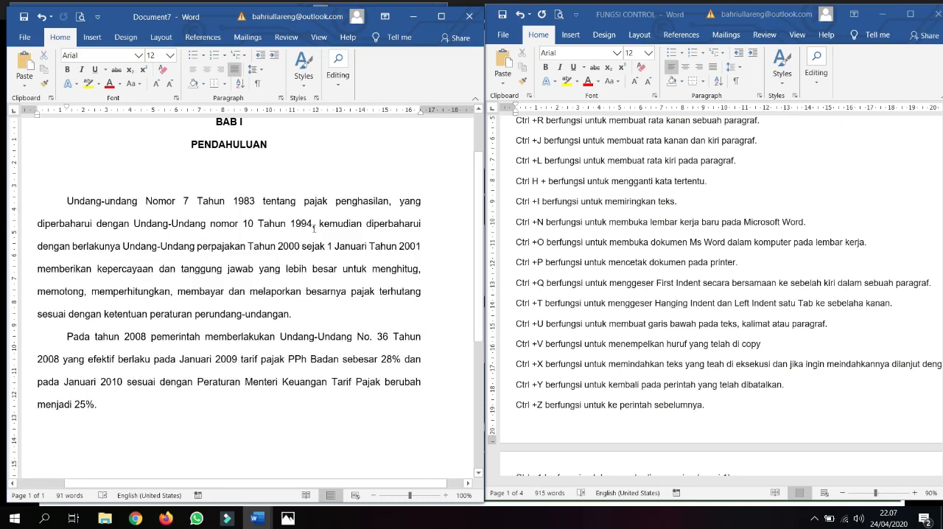
{"action": "key", "text": "ctrl+z"}
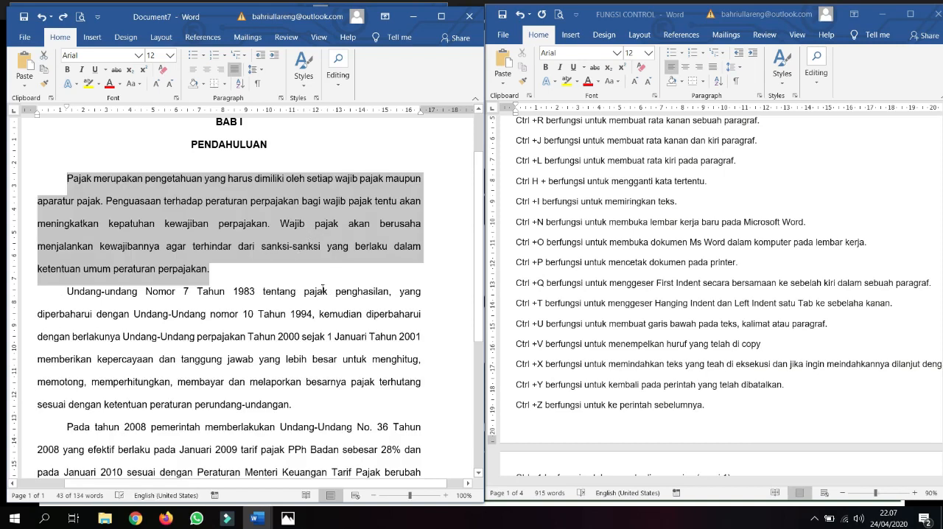
Step: Cut the first body paragraph, paste it on a new line below the "Undang-undang Nomor 7" paragraph, and undo the move
{"action": "key", "text": "ctrl+x"}
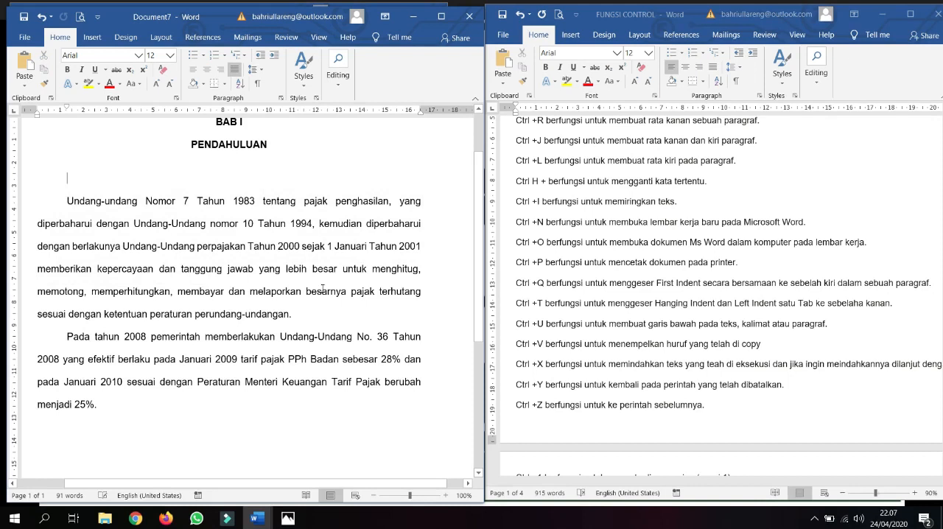
{"action": "left_click", "coordinate": [330, 320]}
{"action": "key", "text": "Return"}
{"action": "key", "text": "ctrl+v"}
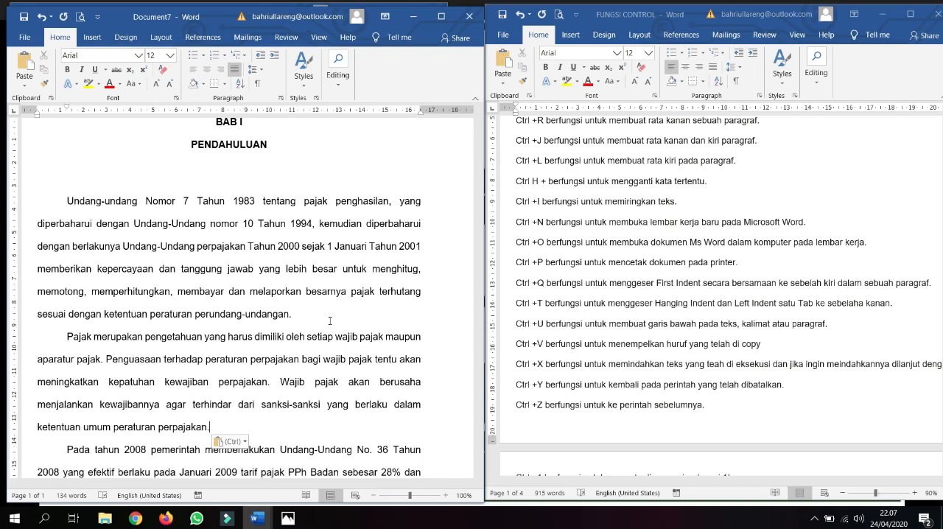
{"action": "key", "text": "ctrl+z"}
{"action": "key", "text": "ctrl+z"}
{"action": "key", "text": "ctrl+z"}
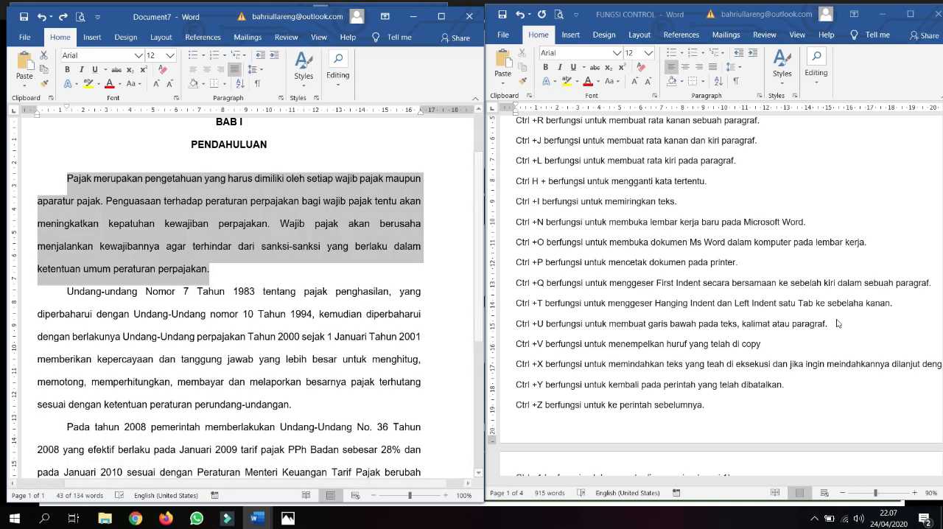
Step: Repeat moving the first body paragraph to a new line below the second paragraph, and undo each part of the move
{"action": "left_click", "coordinate": [727, 385]}
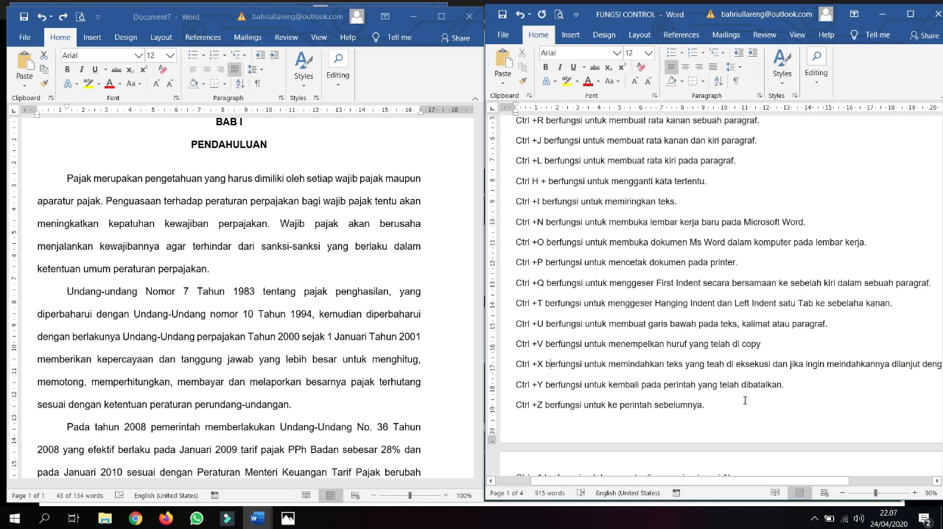
{"action": "triple_click", "coordinate": [274, 269]}
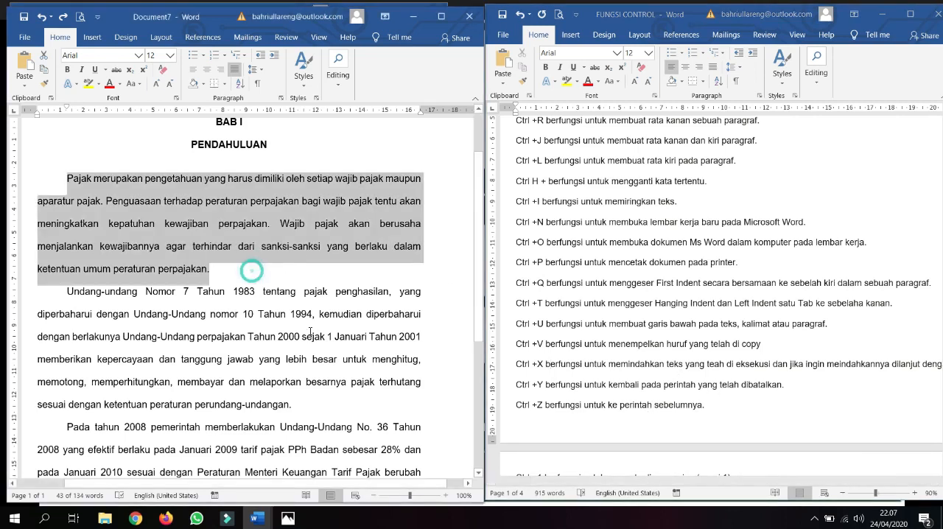
{"action": "left_click", "coordinate": [281, 323]}
{"action": "key", "text": "ctrl+z"}
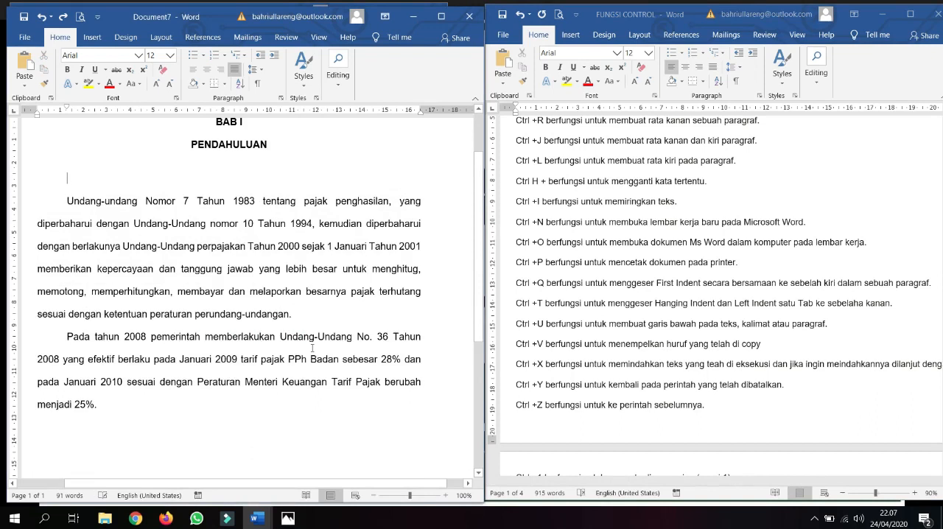
{"action": "key", "text": "Return"}
{"action": "key", "text": "ctrl+v"}
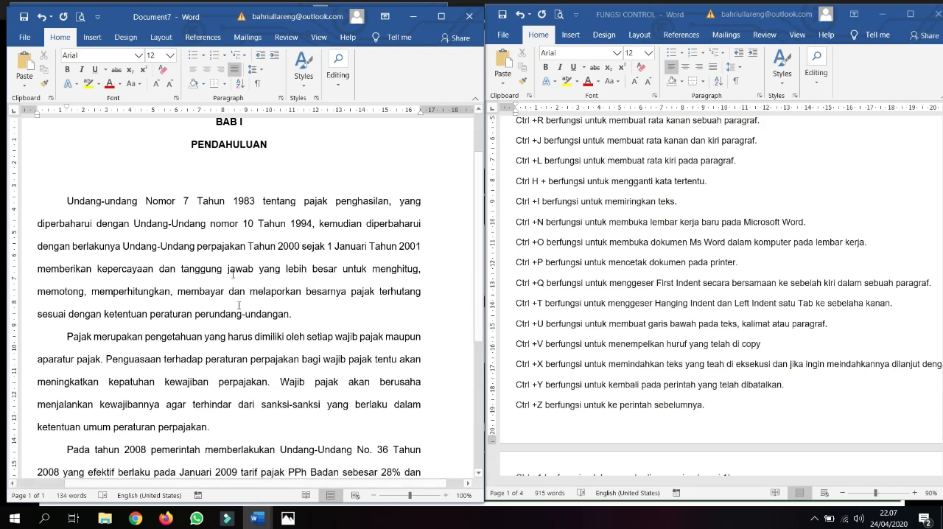
{"action": "key", "text": "ctrl+z"}
{"action": "key", "text": "ctrl+z"}
{"action": "key", "text": "ctrl+z"}
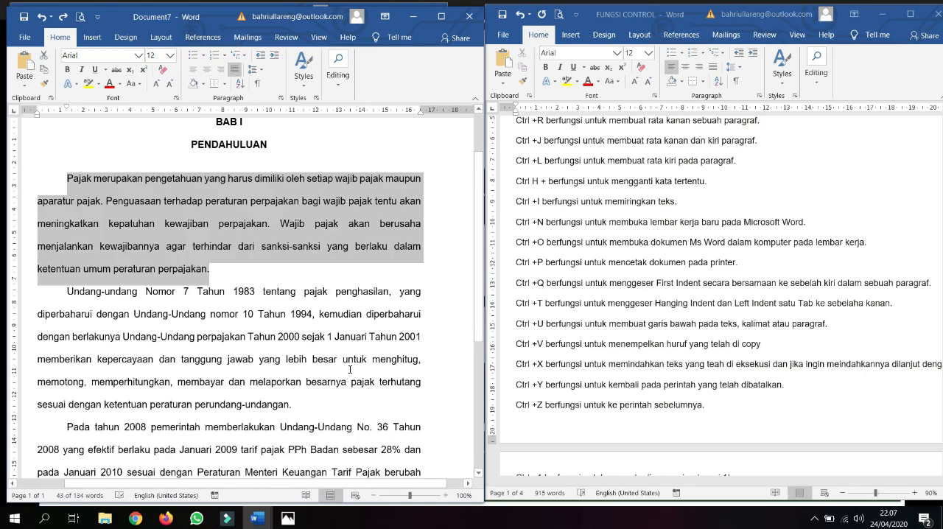
Step: Redo the paragraph move, paste another copy after the moved paragraph, and undo everything back to the original text order
{"action": "key", "text": "ctrl+y"}
{"action": "key", "text": "ctrl+y"}
{"action": "key", "text": "ctrl+y"}
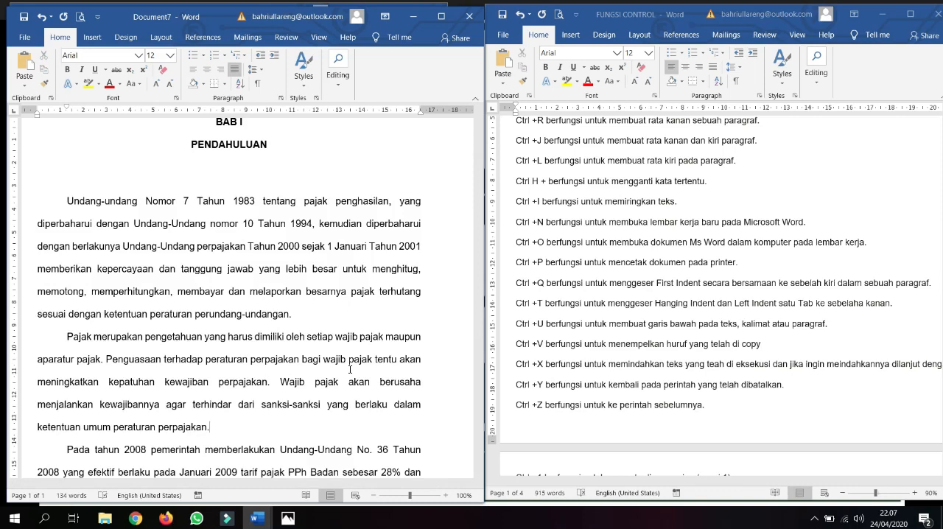
{"action": "key", "text": "ctrl+v"}
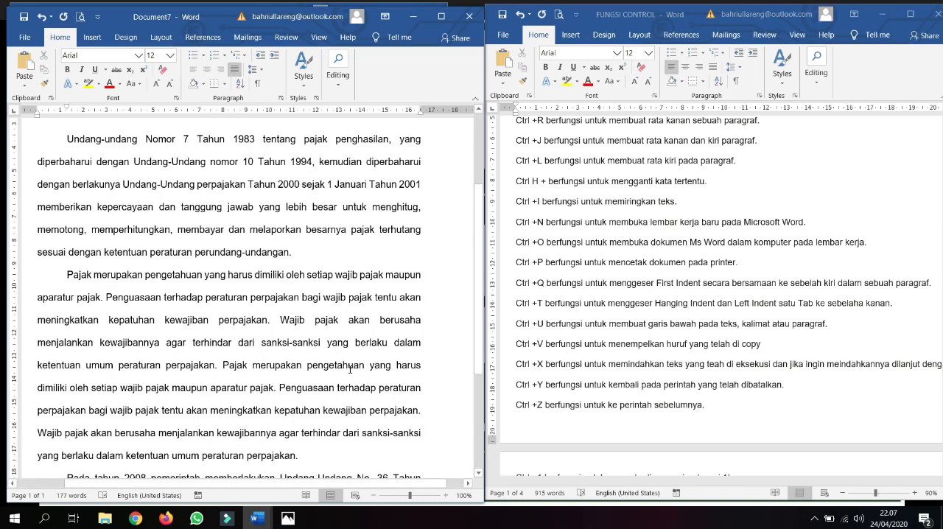
{"action": "key", "text": "ctrl+z"}
{"action": "key", "text": "ctrl+z"}
{"action": "key", "text": "ctrl+z"}
{"action": "key", "text": "ctrl+z"}
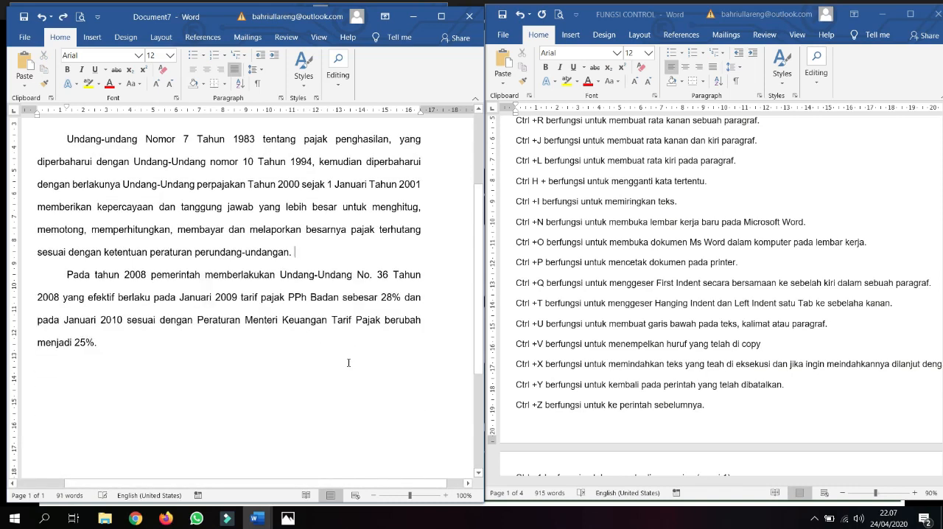
{"action": "scroll", "coordinate": [346, 366], "scroll_direction": "up", "scroll_amount": 2}
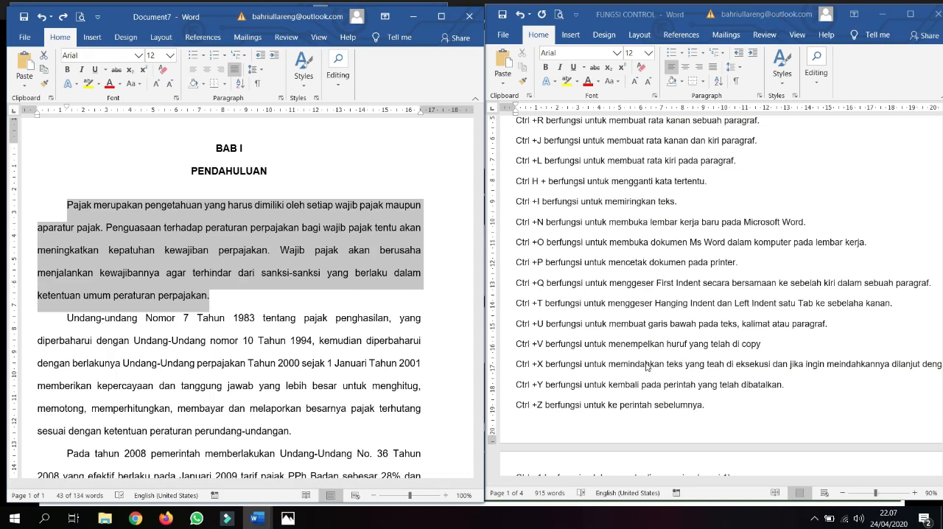
Step: Switch to the KONSEP PANDUAN document and place the cursor in the "Fungsi Control + Shift" item under #part 2
{"action": "left_click", "coordinate": [257, 518]}
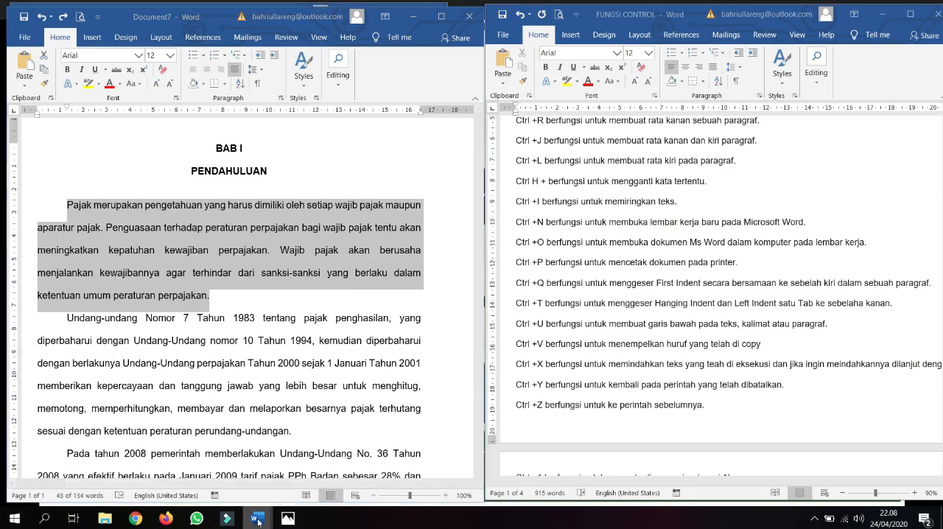
{"action": "left_click", "coordinate": [184, 464]}
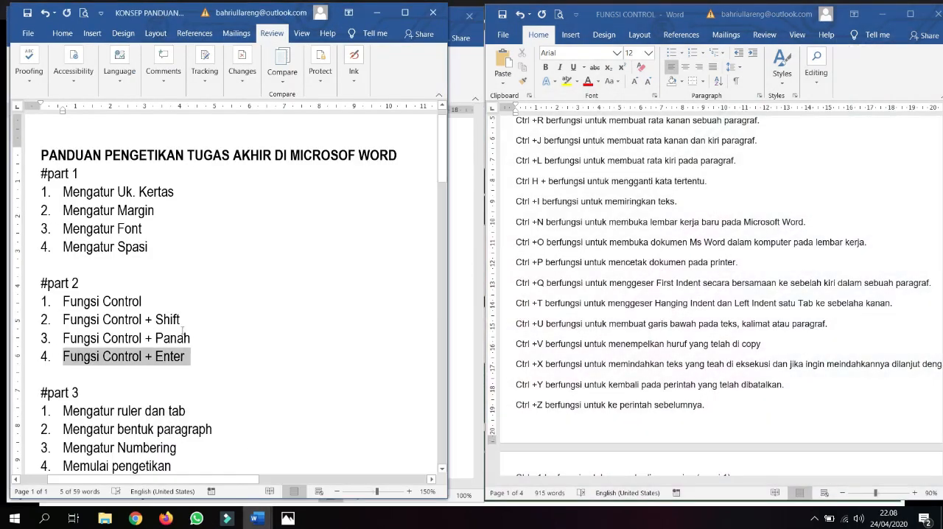
{"action": "left_click", "coordinate": [154, 318]}
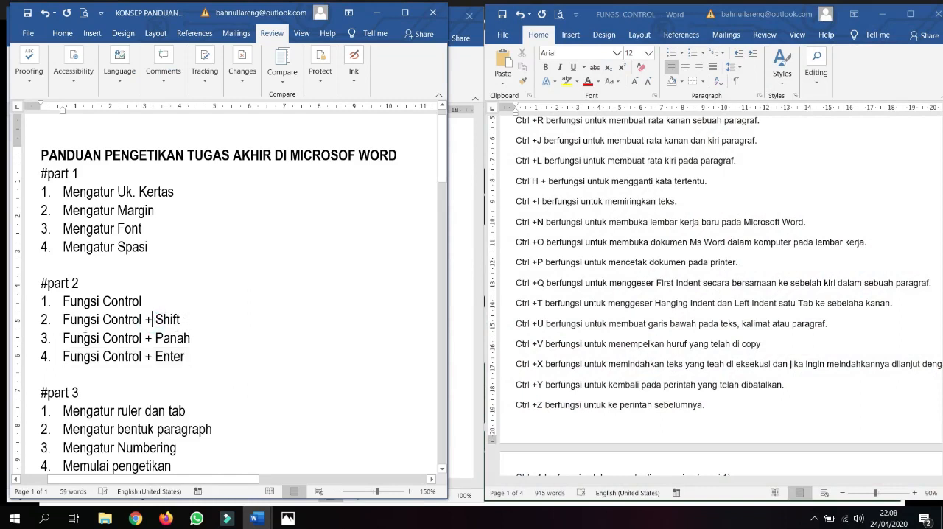
Step: Return to Document7, deselect the text, and place the cursor at the start of the first body paragraph
{"action": "mouse_move", "coordinate": [264, 520]}
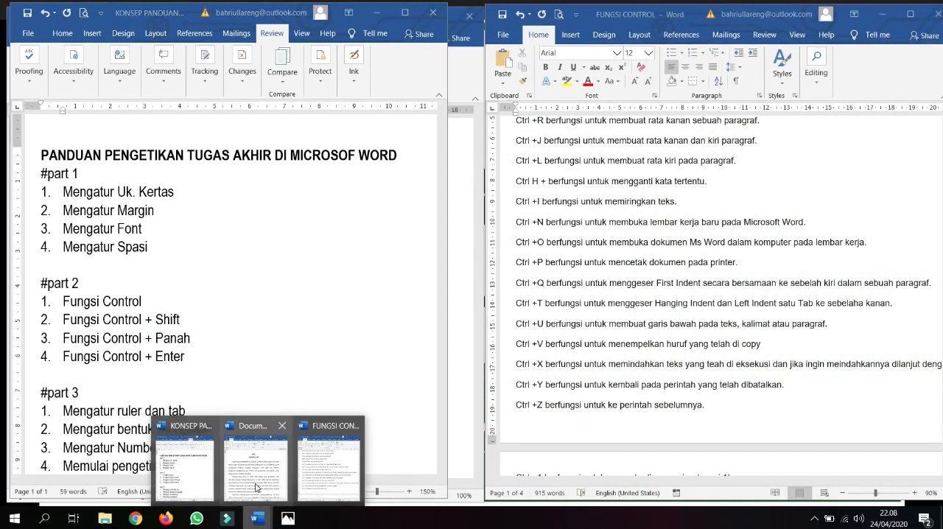
{"action": "left_click", "coordinate": [258, 486]}
{"action": "left_click", "coordinate": [287, 307]}
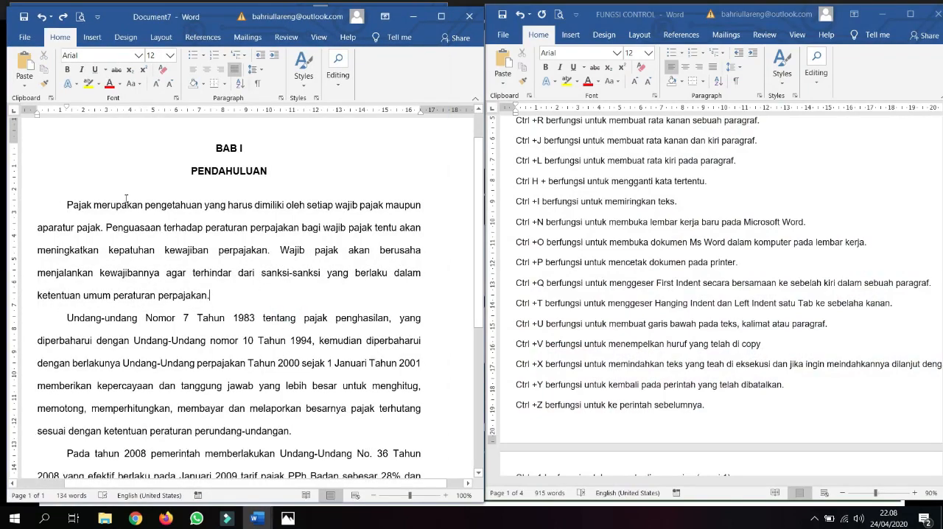
{"action": "left_click", "coordinate": [64, 205]}
Step: View the #part 2 topics in the KONSEP PANDUAN document again and return to Document7
{"action": "mouse_move", "coordinate": [256, 518]}
{"action": "left_click", "coordinate": [195, 490]}
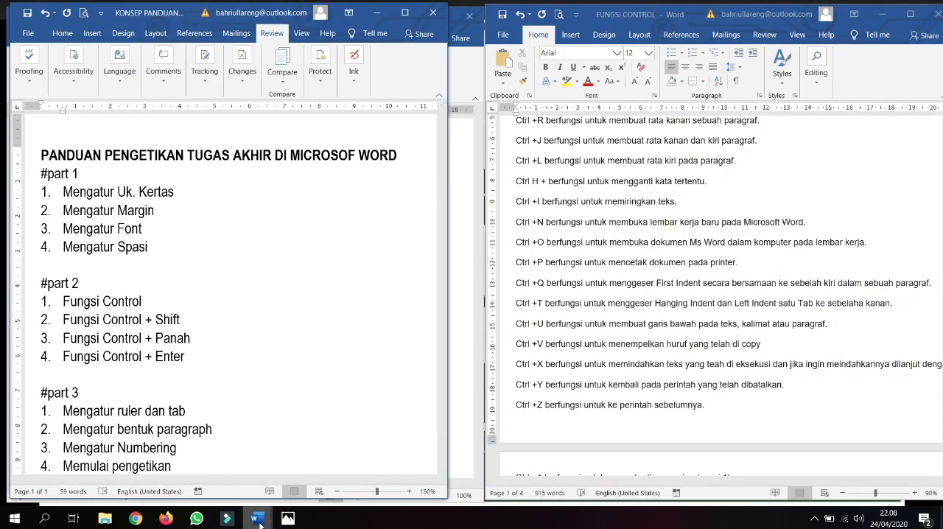
{"action": "mouse_move", "coordinate": [260, 523]}
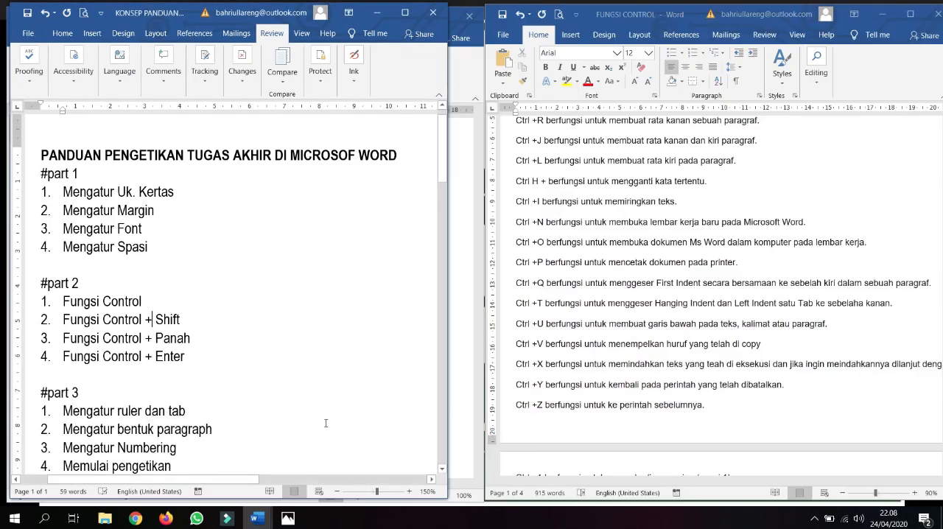
{"action": "left_click", "coordinate": [263, 522]}
{"action": "left_click", "coordinate": [270, 485]}
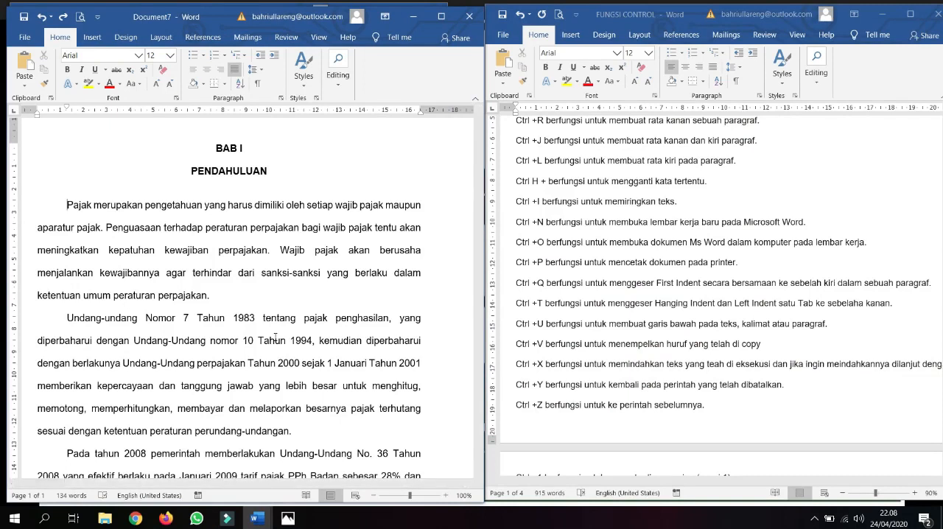
Step: Extend the selection over the word "Pajak" and over the whole first body paragraph, collapsing it to the paragraph's start after each
{"action": "key", "text": "ctrl+shift+Right"}
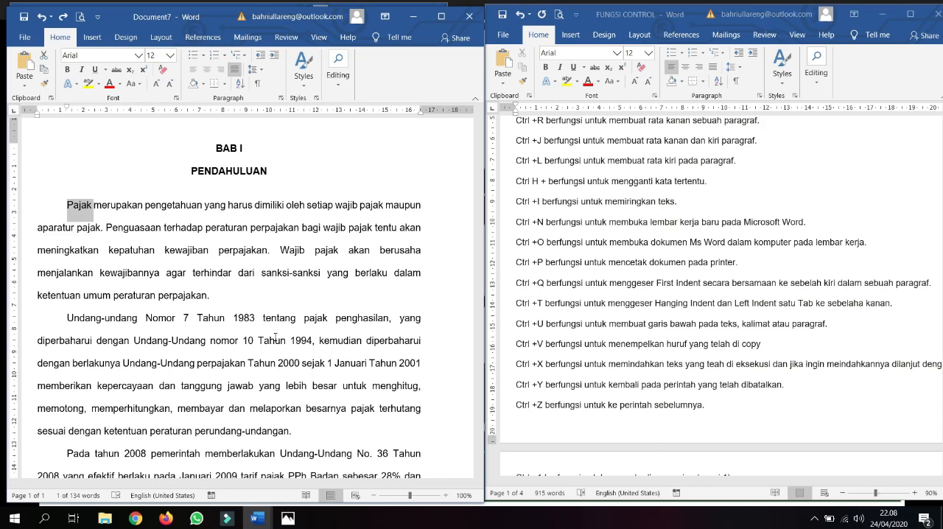
{"action": "key", "text": "ctrl+shift+Left"}
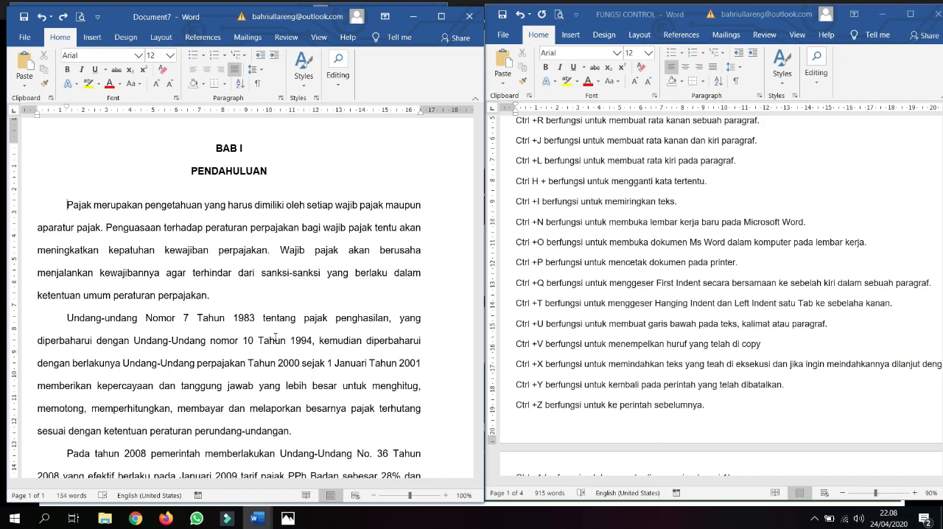
{"action": "key", "text": "ctrl+shift+Down"}
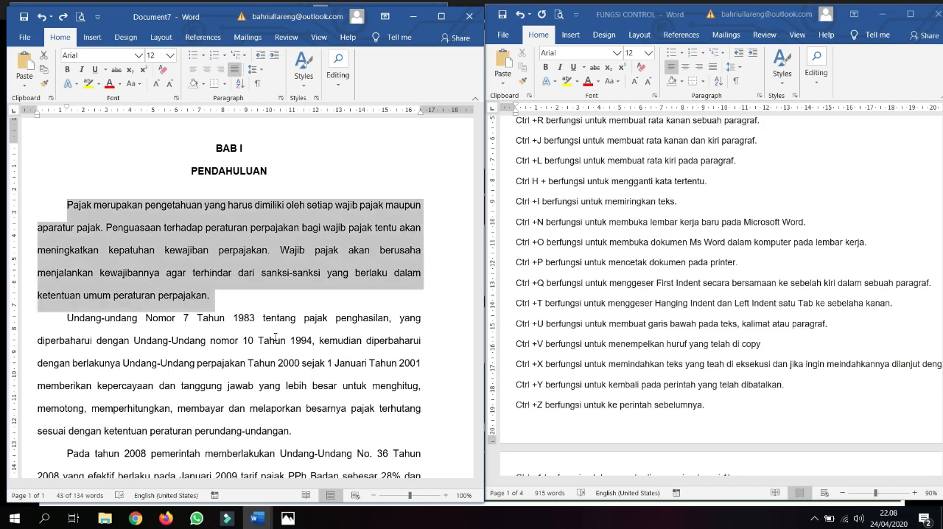
{"action": "key", "text": "ctrl+shift+Up"}
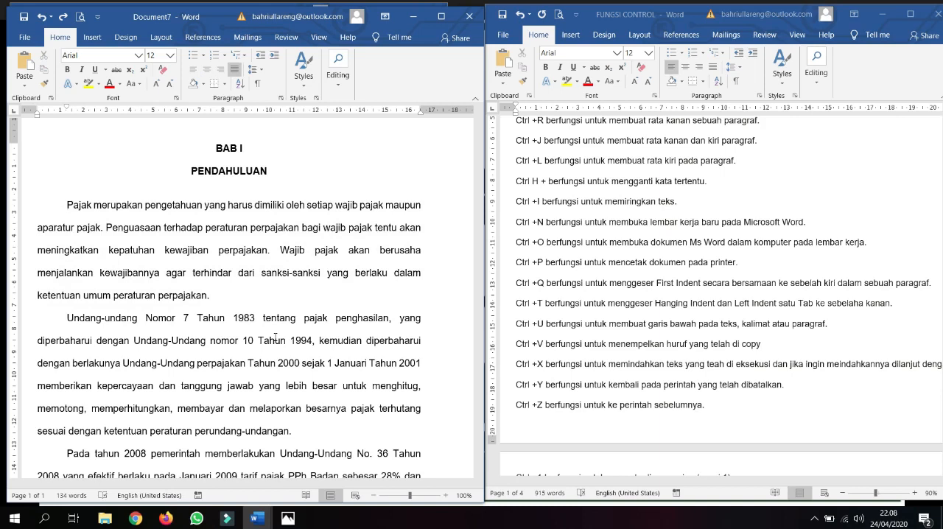
{"action": "key", "text": "ctrl+shift+Down"}
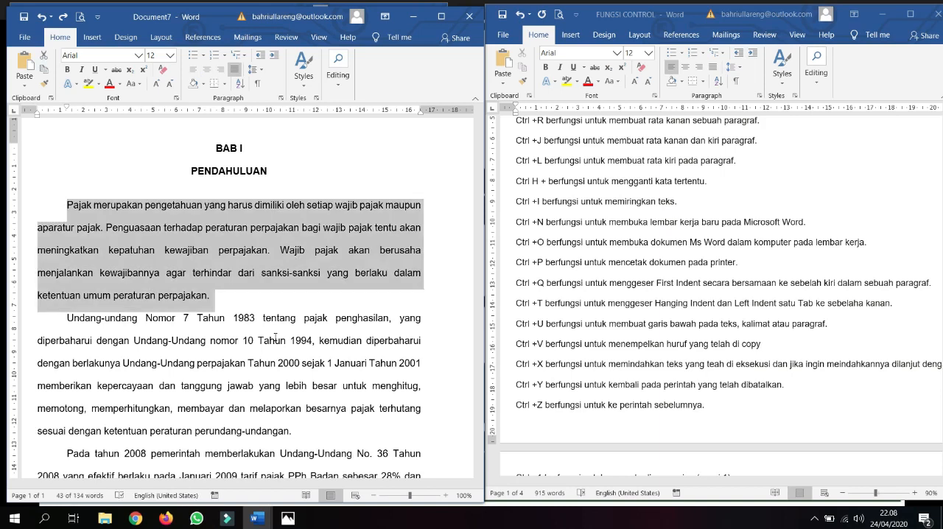
{"action": "left_click", "coordinate": [276, 337]}
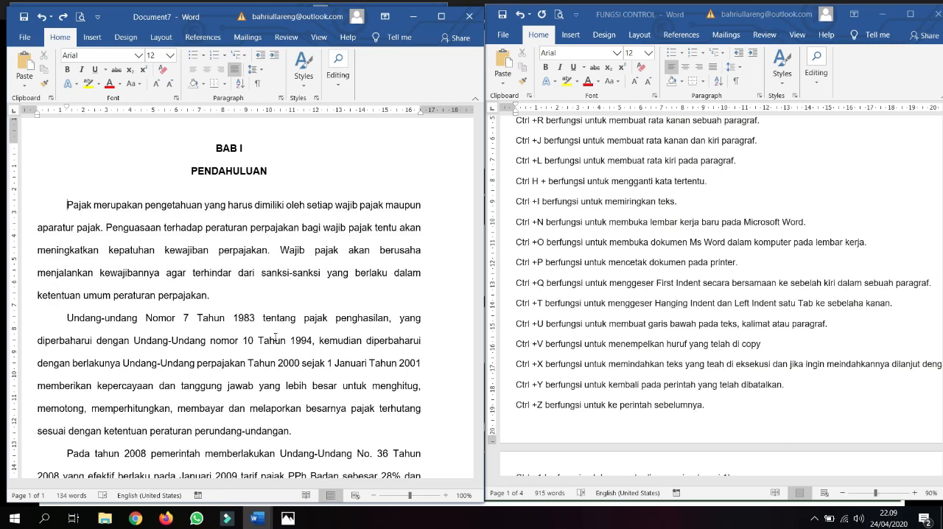
Step: Select the first body paragraph line by line from its beginning through to "perpajakan."
{"action": "key", "text": "shift+Down"}
{"action": "key", "text": "shift+Down"}
{"action": "key", "text": "shift+Down"}
{"action": "key", "text": "shift+Down"}
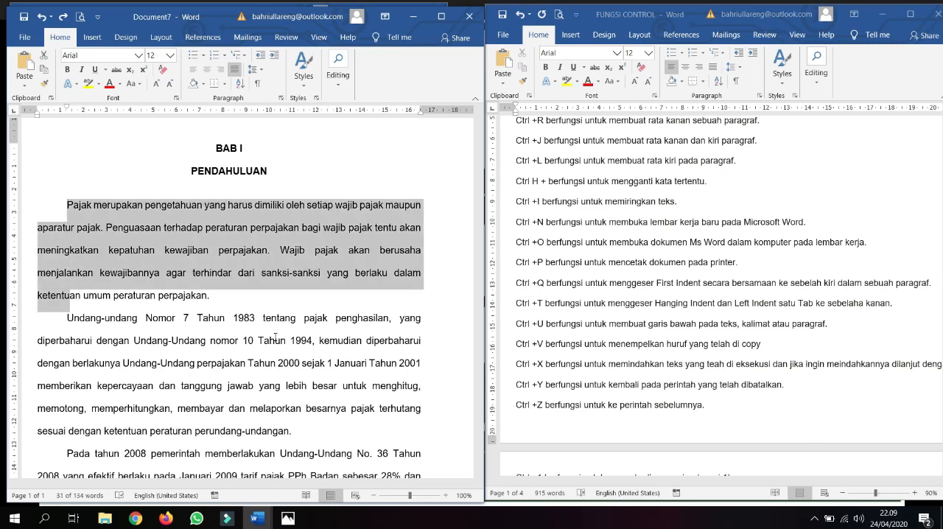
{"action": "key", "text": "shift+End"}
{"action": "key", "text": "shift+Left"}
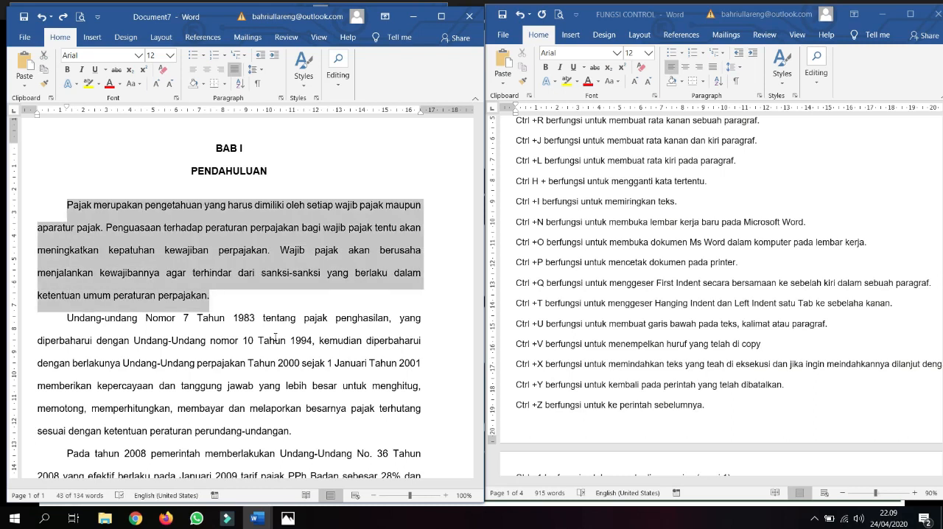
Step: Delete the opening text of the first body paragraph character by character, starting at "Pajak"
{"action": "key", "text": "Left"}
{"action": "key", "text": "Delete"}
{"action": "key", "text": "Delete"}
{"action": "key", "text": "Delete"}
{"action": "key", "text": "Delete"}
{"action": "key", "text": "Delete"}
{"action": "key", "text": "Delete"}
{"action": "key", "text": "Delete"}
{"action": "key", "text": "Delete"}
{"action": "key", "text": "Delete"}
{"action": "key", "text": "Delete"}
{"action": "key", "text": "Delete"}
{"action": "key", "text": "Delete"}
{"action": "key", "text": "Delete"}
{"action": "key", "text": "Delete"}
{"action": "key", "text": "Delete"}
{"action": "key", "text": "Delete"}
{"action": "key", "text": "Delete"}
{"action": "key", "text": "Delete"}
{"action": "key", "text": "Delete"}
{"action": "key", "text": "Delete"}
{"action": "key", "text": "Delete"}
{"action": "key", "text": "Delete"}
{"action": "key", "text": "Delete"}
{"action": "key", "text": "Delete"}
{"action": "key", "text": "Delete"}
{"action": "key", "text": "Delete"}
{"action": "key", "text": "Delete"}
{"action": "key", "text": "Delete"}
{"action": "key", "text": "Delete"}
{"action": "key", "text": "Delete"}
{"action": "key", "text": "Delete"}
{"action": "key", "text": "Delete"}
{"action": "key", "text": "Delete"}
{"action": "key", "text": "Delete"}
{"action": "key", "text": "Delete"}
{"action": "key", "text": "Delete"}
{"action": "key", "text": "Delete"}
{"action": "key", "text": "Delete"}
{"action": "key", "text": "Delete"}
{"action": "key", "text": "Delete"}
Step: Undo the character deletions until the whole first body paragraph is restored, and place the cursor before "Pajak"
{"action": "key", "text": "ctrl+z"}
{"action": "key", "text": "ctrl+z"}
{"action": "key", "text": "ctrl+z"}
{"action": "key", "text": "ctrl+z"}
{"action": "key", "text": "ctrl+z"}
{"action": "key", "text": "ctrl+z"}
{"action": "key", "text": "ctrl+z"}
{"action": "key", "text": "ctrl+z"}
{"action": "key", "text": "ctrl+z"}
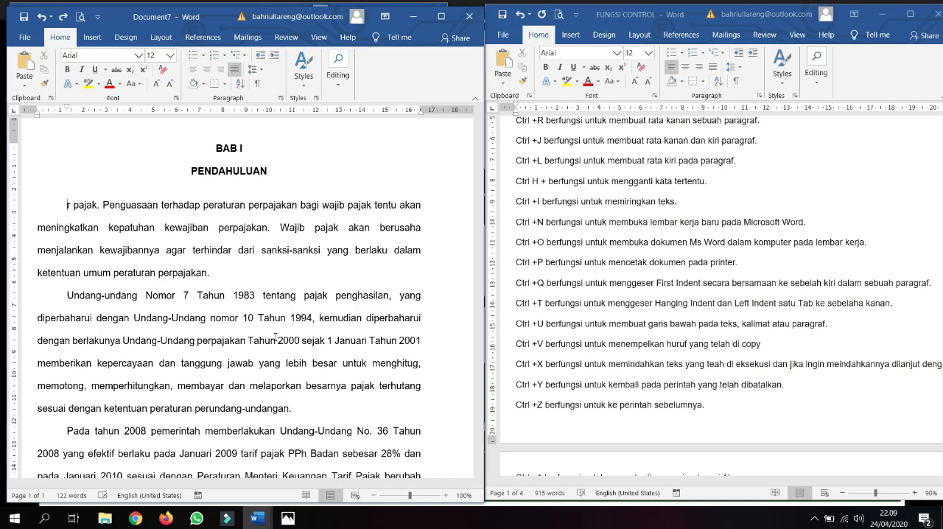
{"action": "key", "text": "ctrl+z"}
{"action": "key", "text": "ctrl+z"}
{"action": "key", "text": "ctrl+z"}
{"action": "key", "text": "ctrl+z"}
{"action": "key", "text": "ctrl+z"}
{"action": "key", "text": "ctrl+z"}
{"action": "key", "text": "ctrl+z"}
{"action": "key", "text": "ctrl+z"}
{"action": "key", "text": "ctrl+z"}
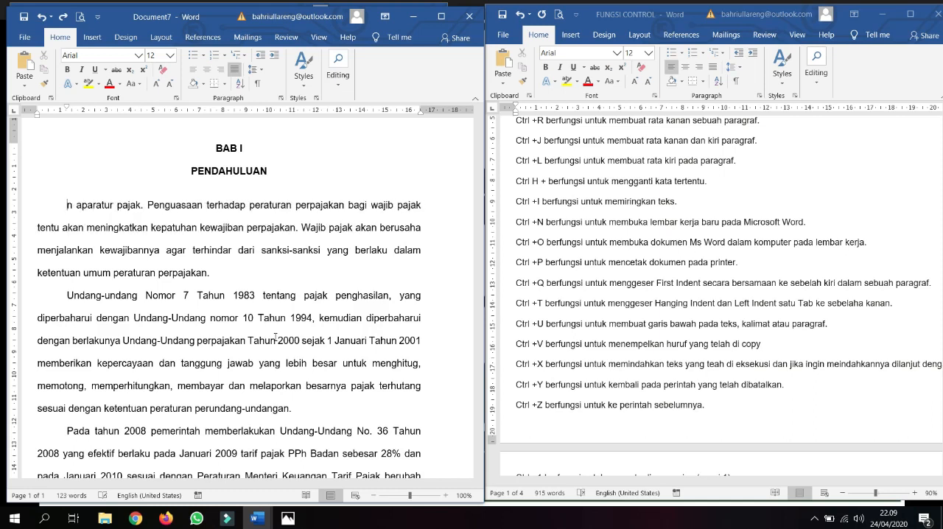
{"action": "key", "text": "ctrl+z"}
{"action": "key", "text": "ctrl+z"}
{"action": "key", "text": "ctrl+z"}
{"action": "key", "text": "ctrl+z"}
{"action": "key", "text": "ctrl+z"}
{"action": "key", "text": "ctrl+z"}
{"action": "key", "text": "ctrl+z"}
{"action": "key", "text": "ctrl+z"}
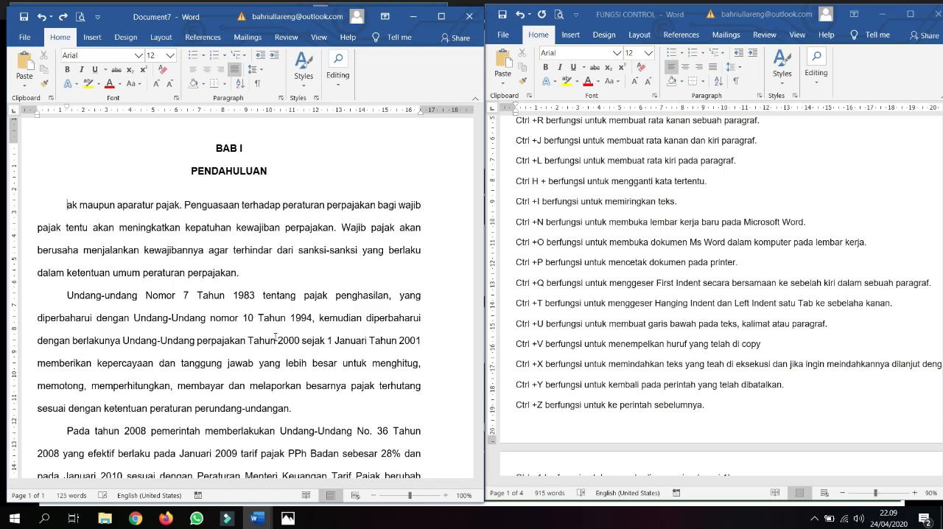
{"action": "key", "text": "ctrl+z"}
{"action": "key", "text": "ctrl+z"}
{"action": "key", "text": "ctrl+z"}
{"action": "key", "text": "ctrl+z"}
{"action": "key", "text": "ctrl+z"}
{"action": "key", "text": "ctrl+z"}
{"action": "key", "text": "ctrl+z"}
{"action": "key", "text": "ctrl+z"}
{"action": "key", "text": "ctrl+z"}
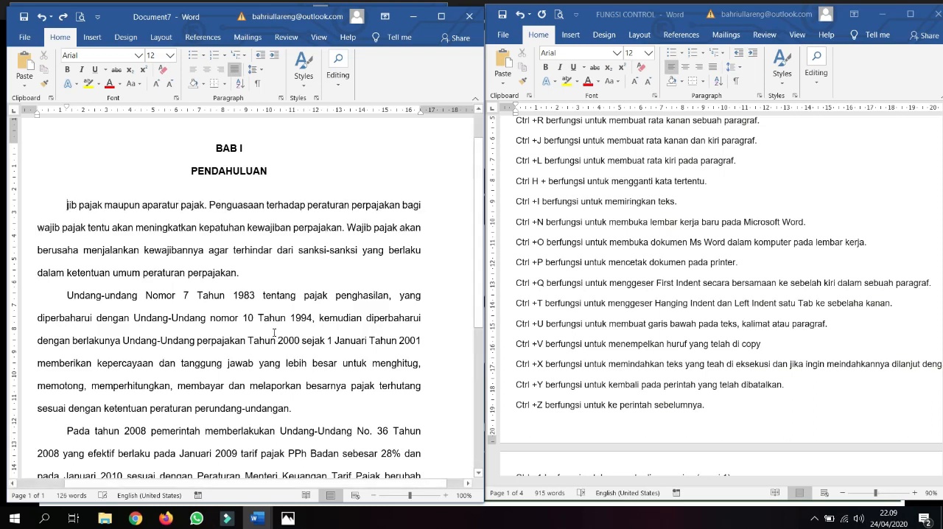
{"action": "key", "text": "ctrl+z"}
{"action": "key", "text": "ctrl+z"}
{"action": "key", "text": "ctrl+z"}
{"action": "key", "text": "ctrl+z"}
{"action": "key", "text": "ctrl+z"}
{"action": "key", "text": "ctrl+z"}
{"action": "key", "text": "ctrl+z"}
{"action": "key", "text": "ctrl+z"}
{"action": "key", "text": "ctrl+z"}
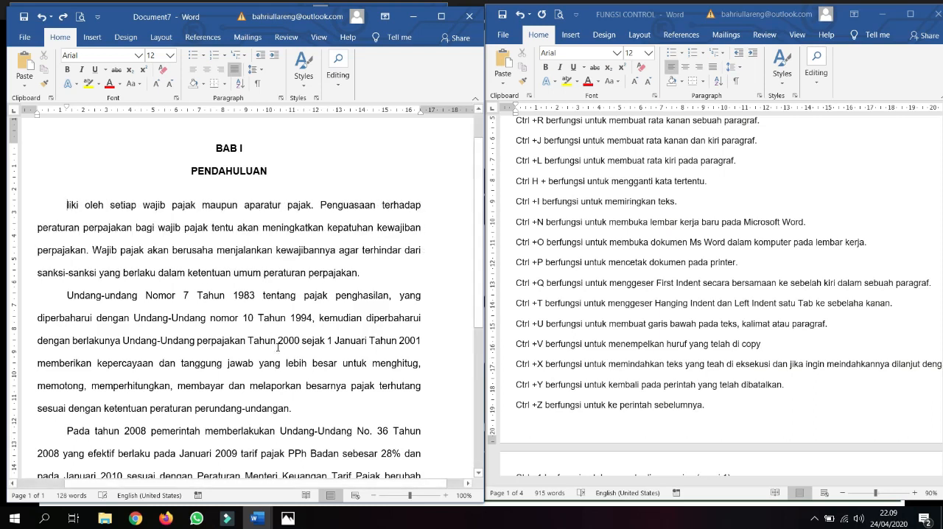
{"action": "key", "text": "ctrl+z"}
{"action": "key", "text": "ctrl+z"}
{"action": "key", "text": "ctrl+z"}
{"action": "key", "text": "ctrl+z"}
{"action": "key", "text": "ctrl+z"}
{"action": "key", "text": "ctrl+z"}
{"action": "key", "text": "ctrl+z"}
{"action": "key", "text": "ctrl+z"}
{"action": "key", "text": "ctrl+z"}
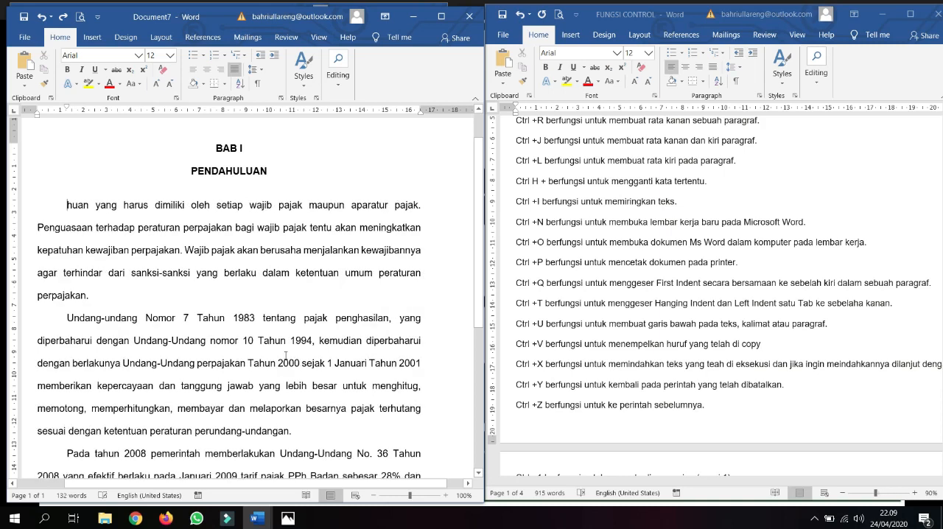
{"action": "key", "text": "ctrl+z"}
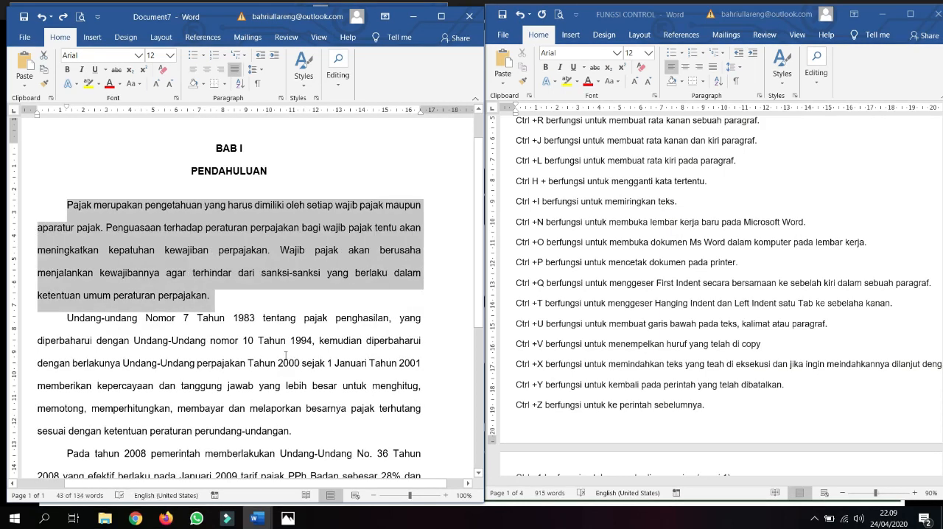
{"action": "key", "text": "Left"}
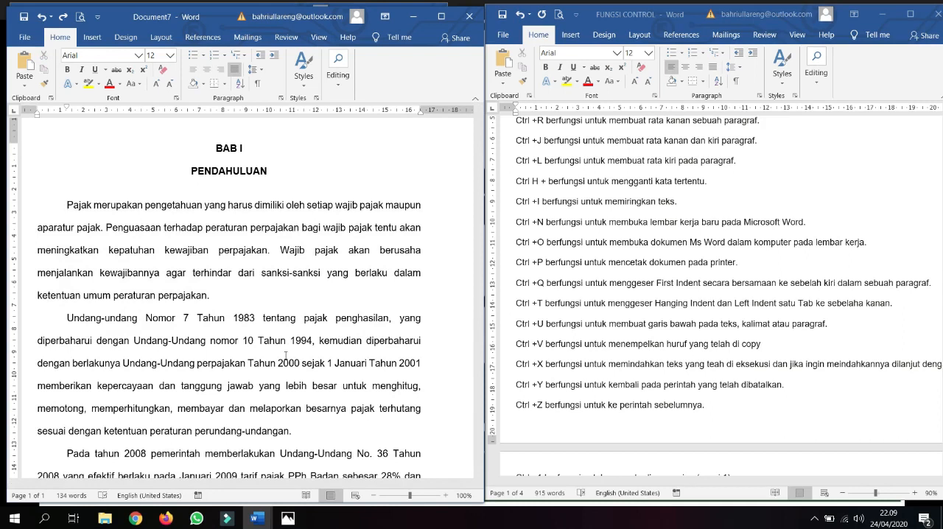
Step: Cut "Pajak", "Pajak merupakan" and "Pajak merupakan pengetahuan" in turn by extending the selection word by word, undoing each cut
{"action": "key", "text": "ctrl+shift+Right"}
{"action": "key", "text": "ctrl+x"}
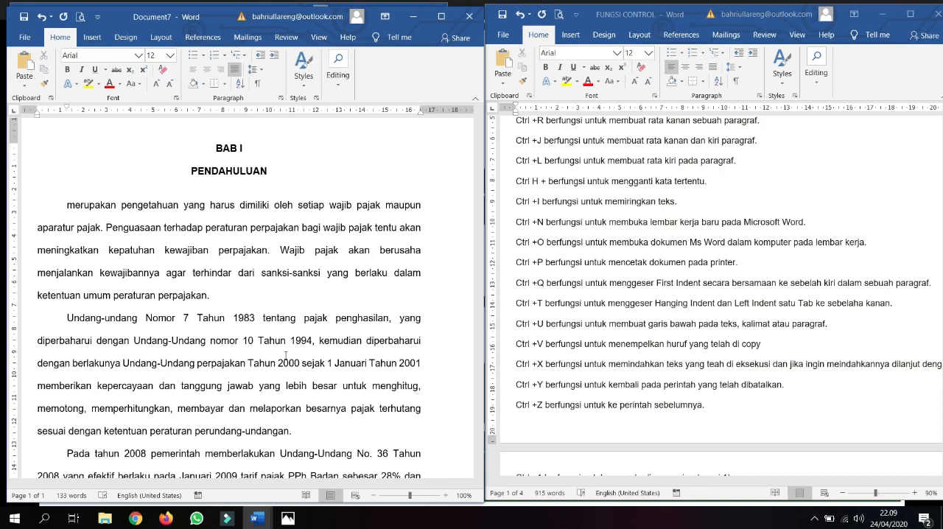
{"action": "key", "text": "ctrl+z"}
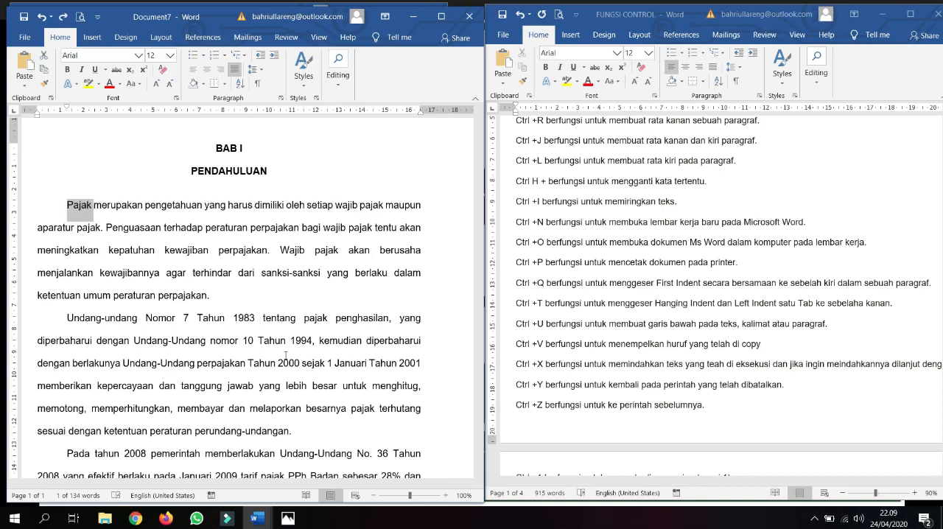
{"action": "key", "text": "ctrl+shift+Right"}
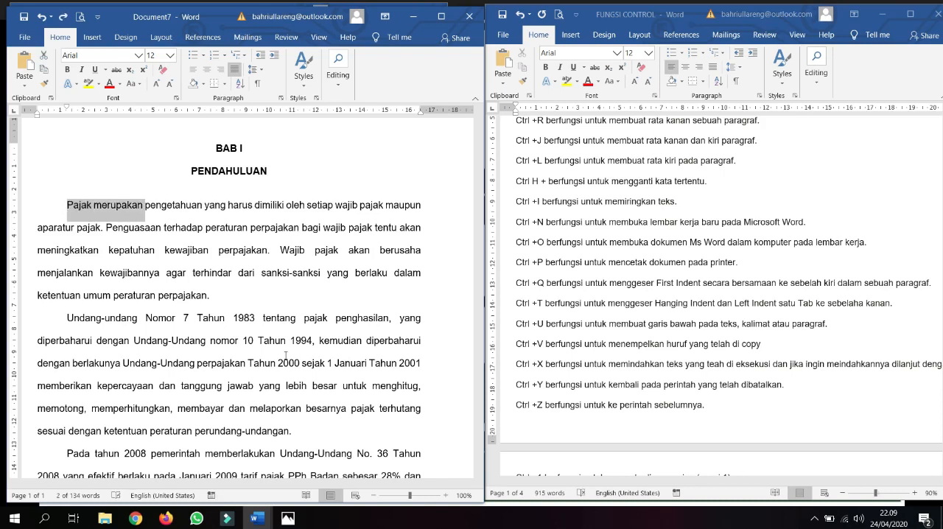
{"action": "key", "text": "ctrl+x"}
{"action": "key", "text": "ctrl+z"}
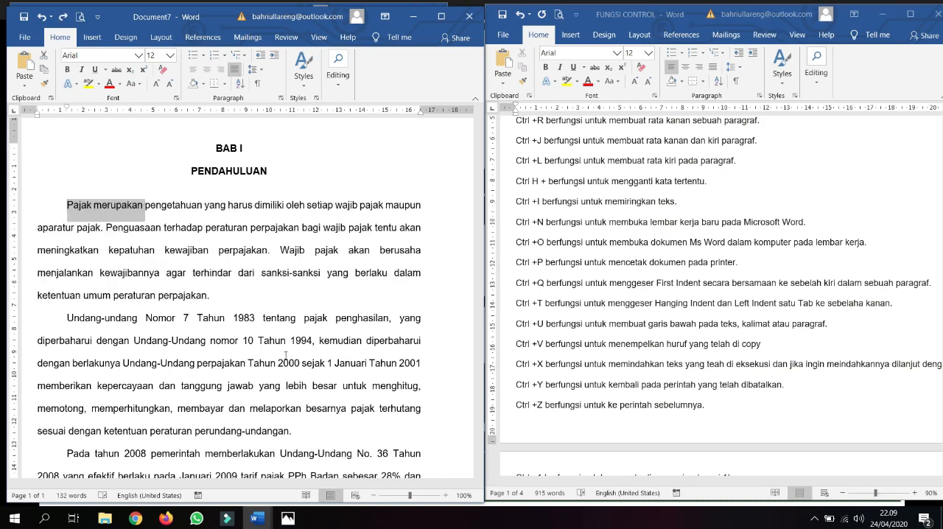
{"action": "key", "text": "ctrl+shift+Right"}
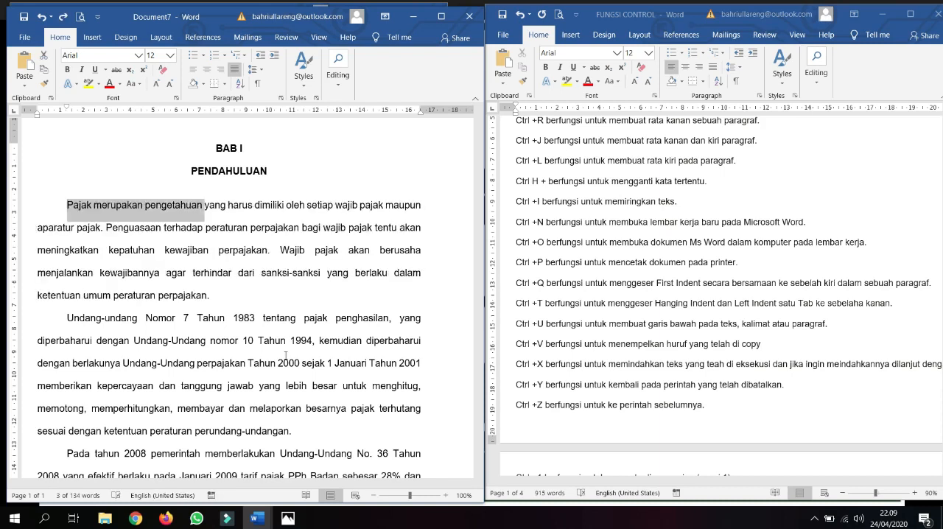
{"action": "key", "text": "ctrl+x"}
{"action": "key", "text": "ctrl+z"}
{"action": "key", "text": "Left"}
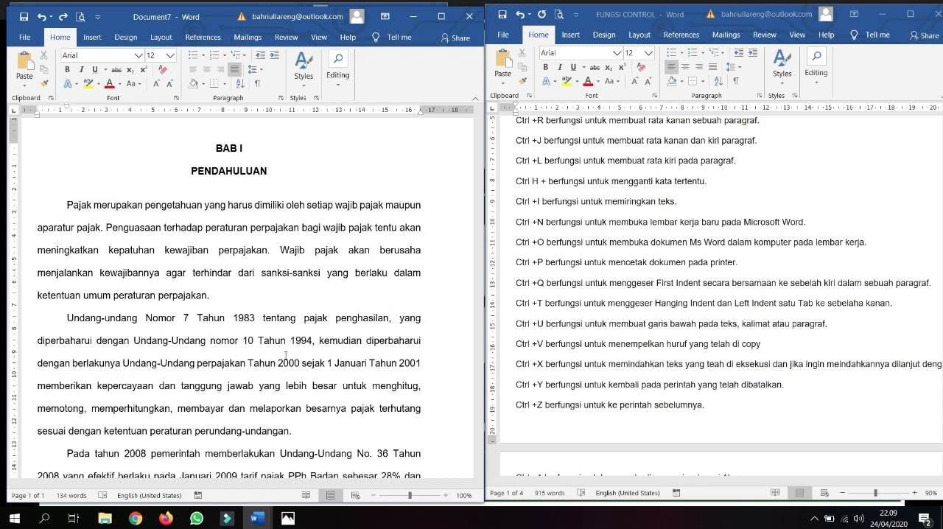
Step: Select the whole first body paragraph at once, cut it, undo the cut and deselect the text
{"action": "key", "text": "ctrl+shift+Down"}
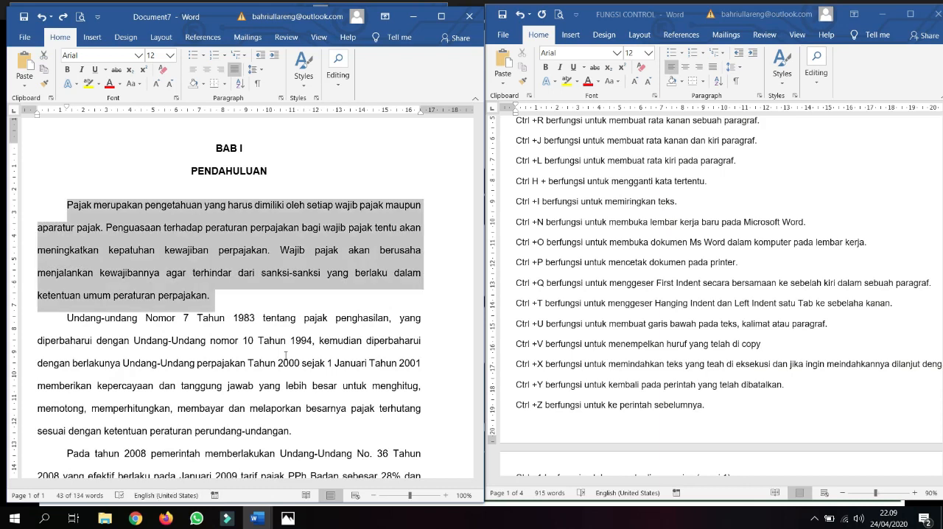
{"action": "key", "text": "ctrl+x"}
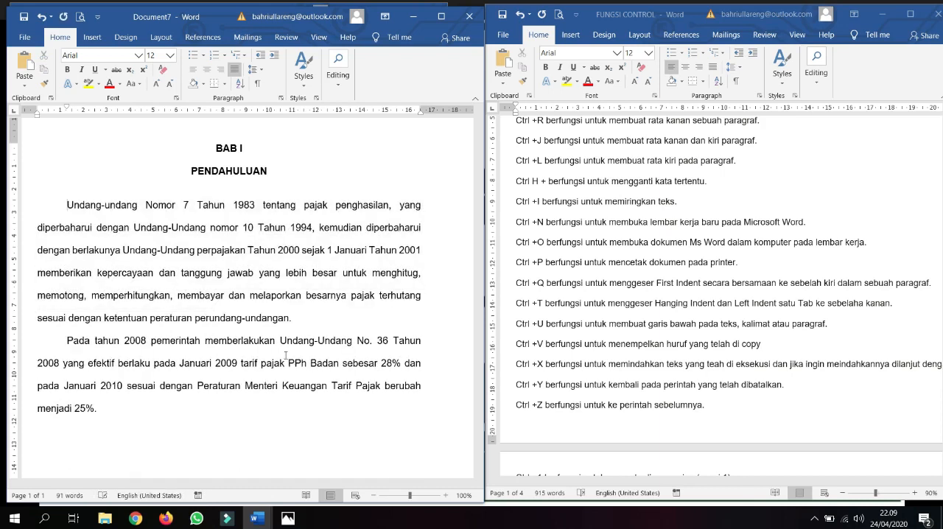
{"action": "key", "text": "ctrl+z"}
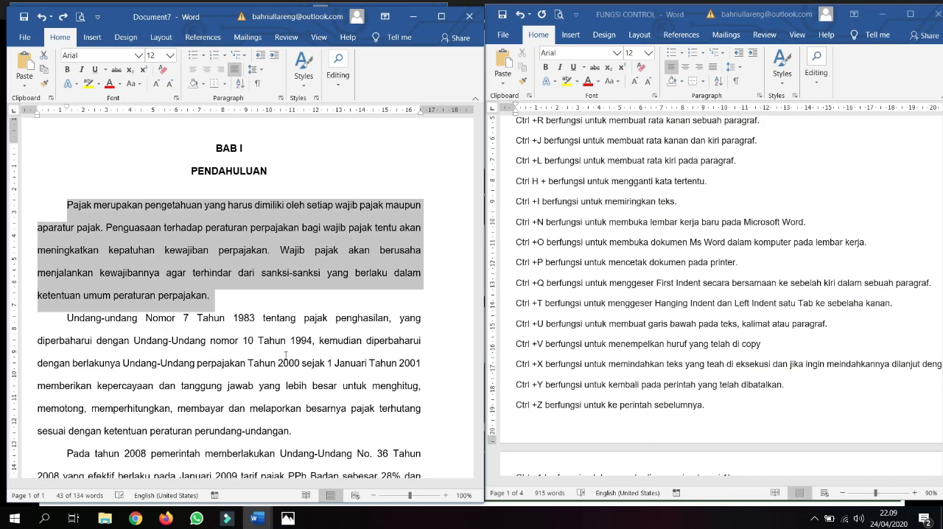
{"action": "left_click", "coordinate": [293, 340]}
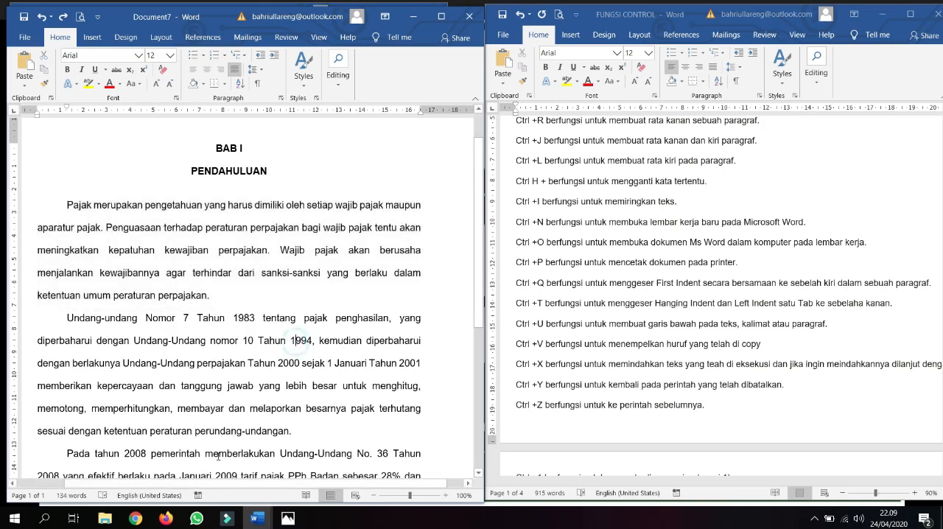
Step: Check the remaining #part 2 topics in the KONSEP PANDUAN document and return to Document7
{"action": "mouse_move", "coordinate": [256, 517]}
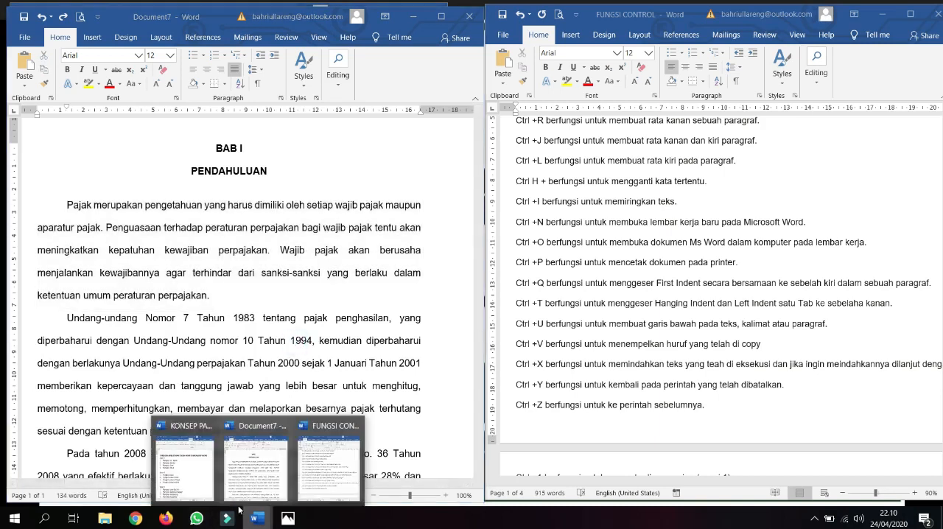
{"action": "left_click", "coordinate": [200, 486]}
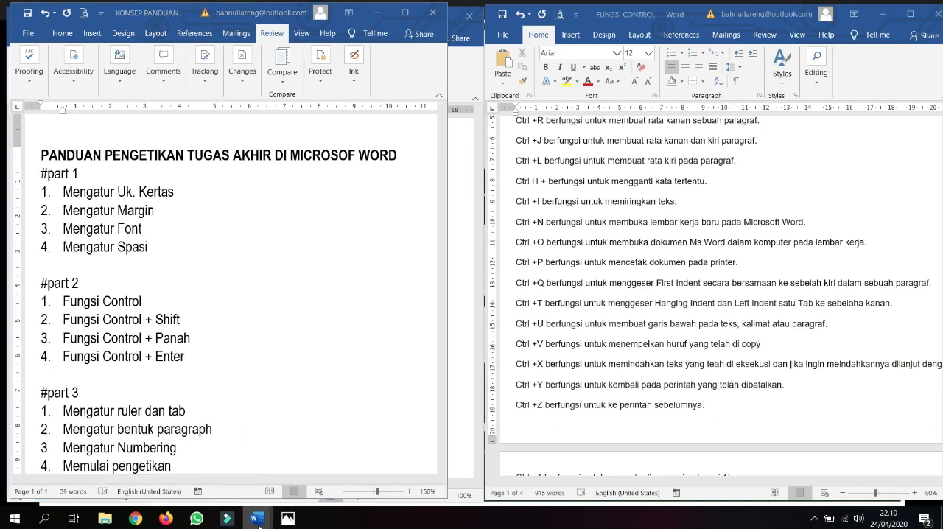
{"action": "mouse_move", "coordinate": [256, 518]}
{"action": "left_click", "coordinate": [273, 486]}
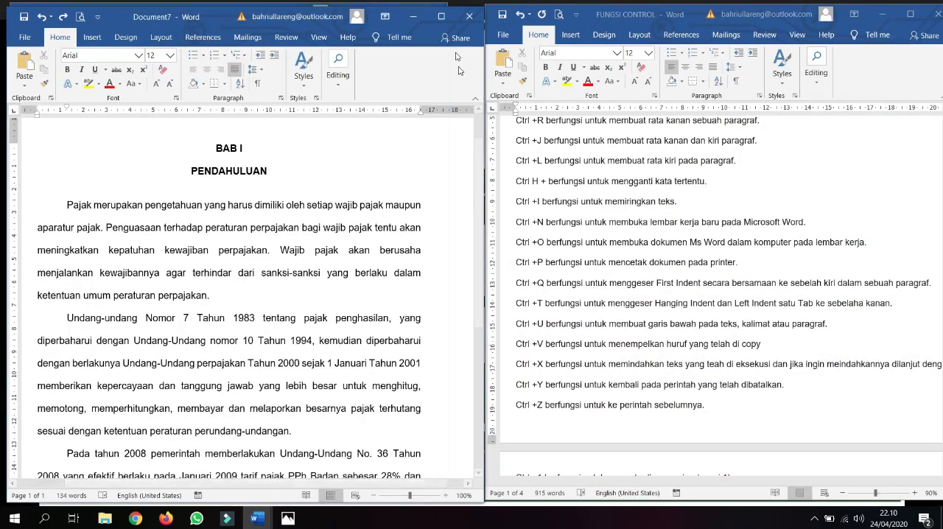
Step: Maximize the Document7 window and place the cursor at the end of the last paragraph, after "menjadi 25%."
{"action": "left_click", "coordinate": [442, 22]}
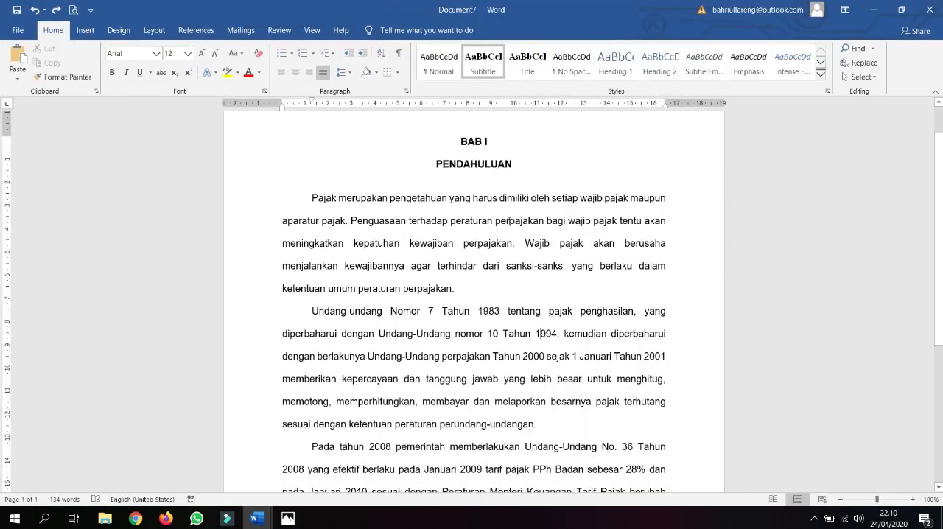
{"action": "scroll", "coordinate": [523, 223], "scroll_direction": "down", "scroll_amount": 4}
{"action": "scroll", "coordinate": [523, 223], "scroll_direction": "down", "scroll_amount": 2, "text": "ctrl"}
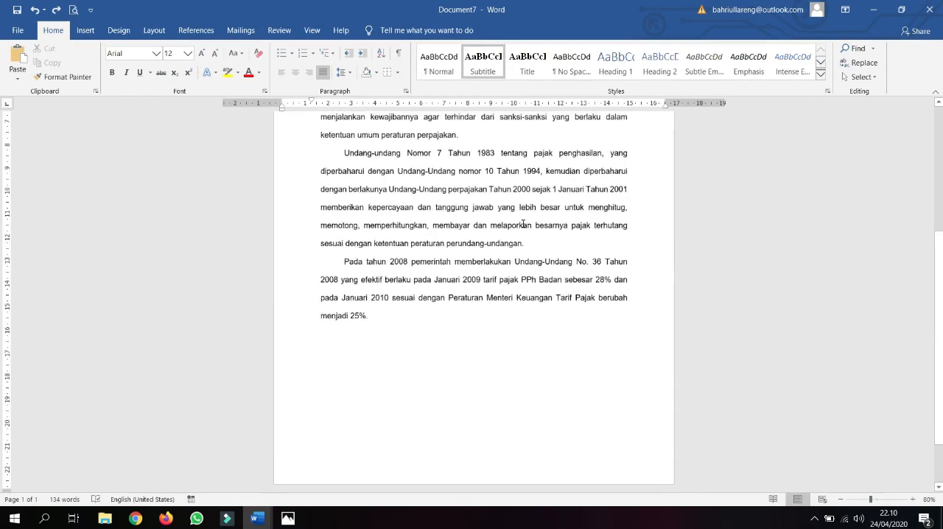
{"action": "scroll", "coordinate": [467, 197], "scroll_direction": "up", "scroll_amount": 4}
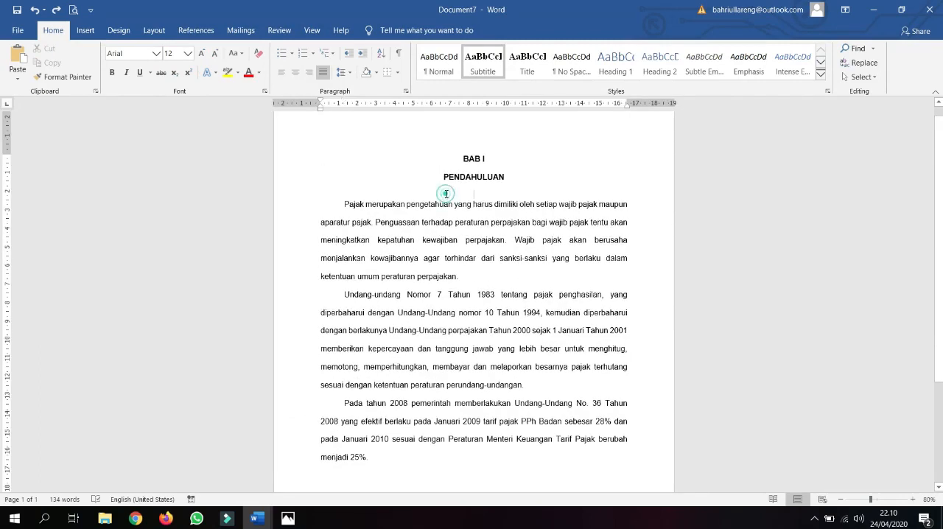
{"action": "left_click", "coordinate": [446, 194]}
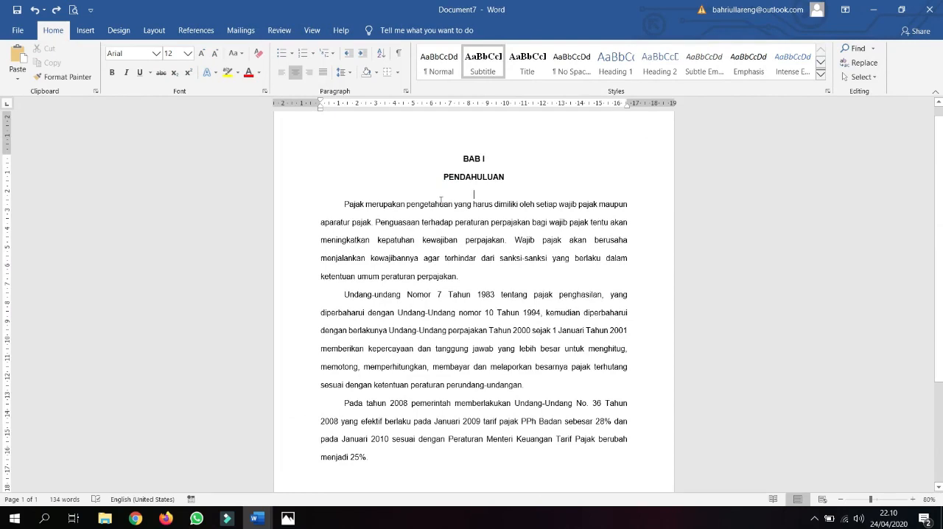
{"action": "scroll", "coordinate": [456, 181], "scroll_direction": "down", "scroll_amount": 1}
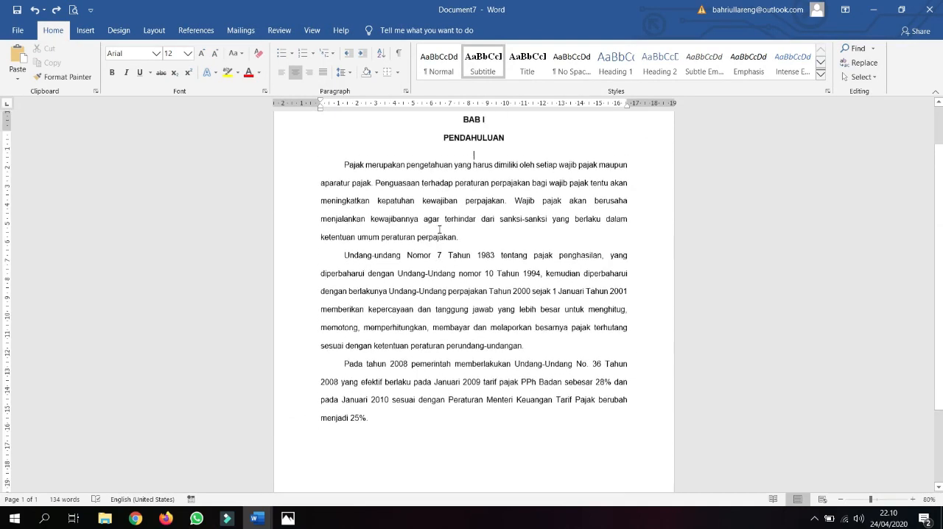
{"action": "scroll", "coordinate": [442, 227], "scroll_direction": "down", "scroll_amount": 3}
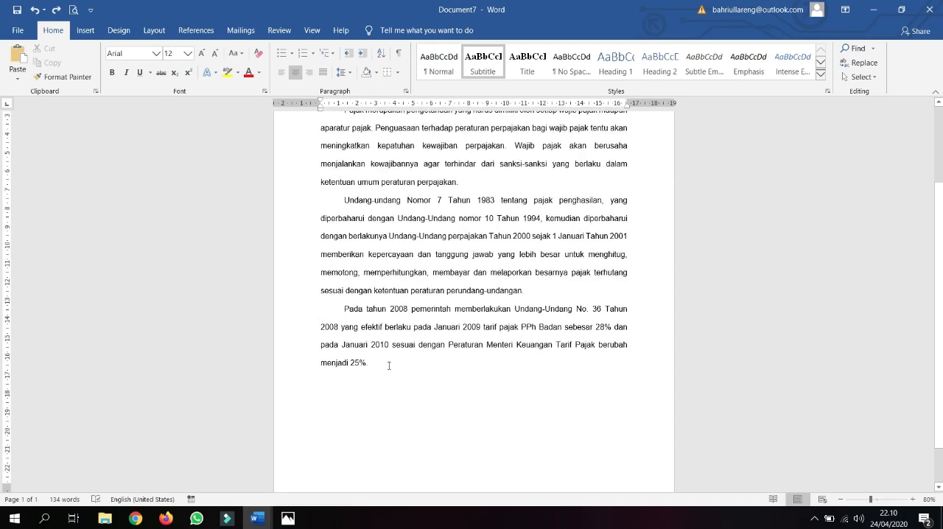
{"action": "left_click", "coordinate": [388, 365]}
{"action": "scroll", "coordinate": [403, 362], "scroll_direction": "up", "scroll_amount": 6, "text": "ctrl"}
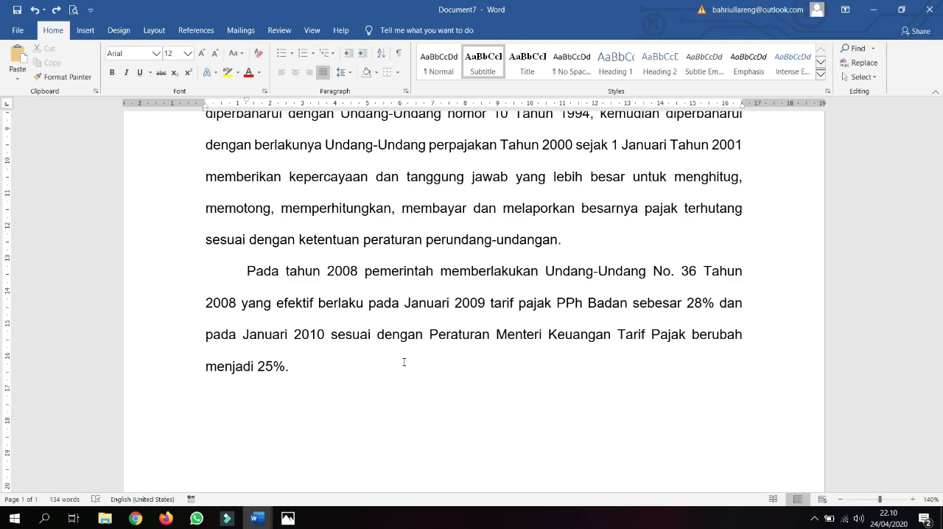
Step: Add empty lines after the last paragraph down to page 2, and remove them back to the line below "menjadi 25%."
{"action": "key", "text": "Return"}
{"action": "key", "text": "Return"}
{"action": "key", "text": "Return"}
{"action": "key", "text": "Return"}
{"action": "key", "text": "Return"}
{"action": "key", "text": "Return"}
{"action": "key", "text": "Return"}
{"action": "key", "text": "Return"}
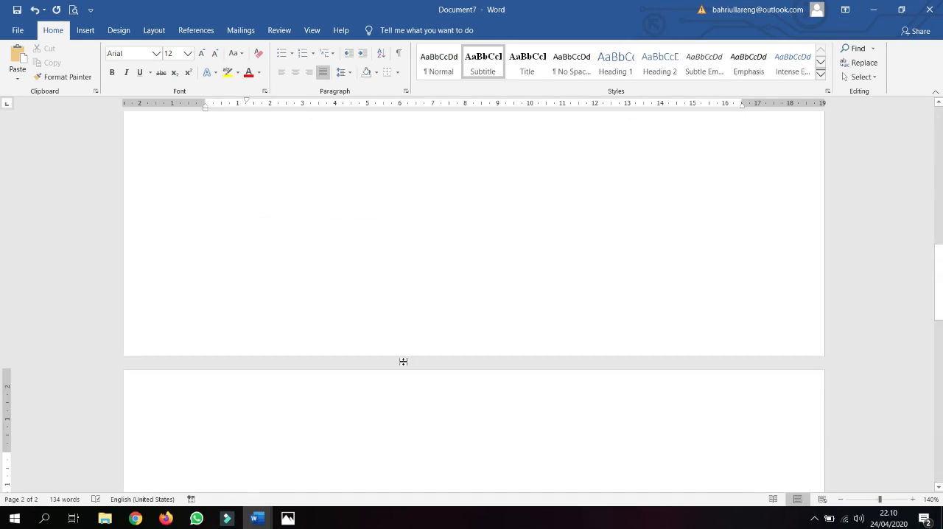
{"action": "key", "text": "BackSpace"}
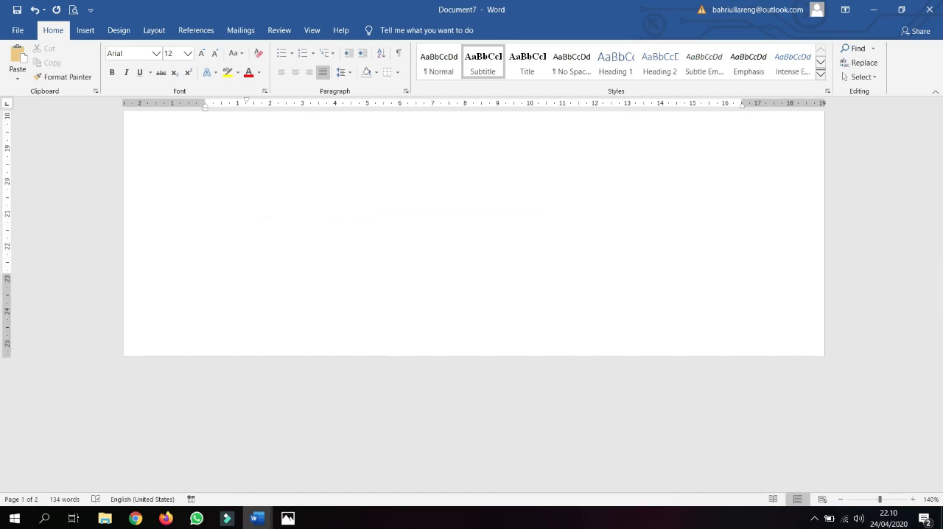
{"action": "key", "text": "BackSpace"}
{"action": "key", "text": "BackSpace"}
{"action": "key", "text": "BackSpace"}
{"action": "key", "text": "BackSpace"}
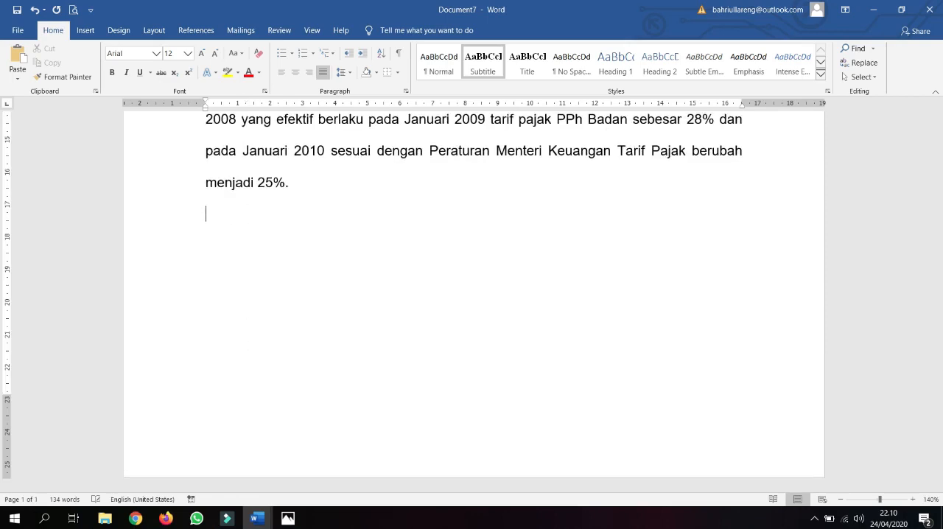
Step: Insert empty lines below the last paragraph until the cursor reaches the first line of page 2
{"action": "key", "text": "Return"}
{"action": "key", "text": "Return"}
{"action": "key", "text": "Return"}
{"action": "key", "text": "Return"}
{"action": "key", "text": "Return"}
{"action": "key", "text": "Return"}
{"action": "key", "text": "Return"}
{"action": "key", "text": "Return"}
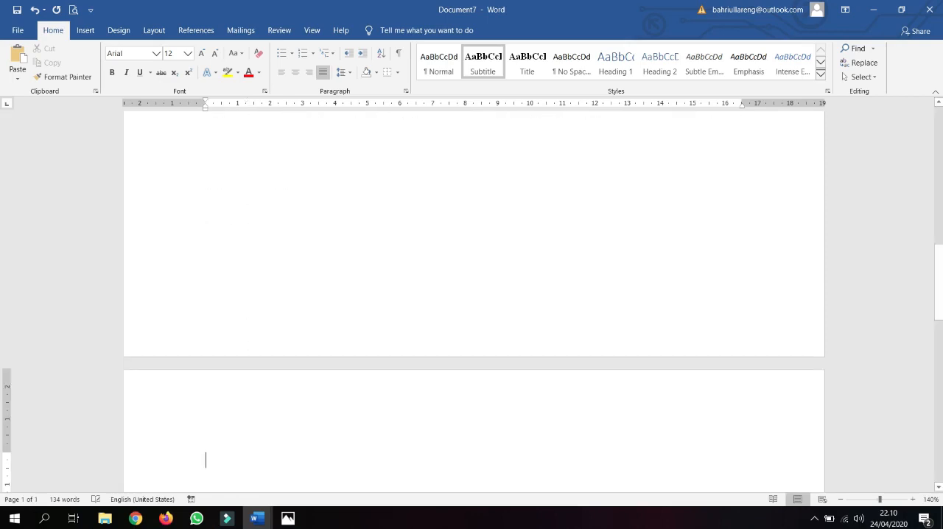
Step: Centre the first line of page 2 and enter the chapter heading "BAB II", followed by a new line
{"action": "key", "text": "ctrl+e"}
{"action": "type", "text": "BAB II"}
{"action": "key", "text": "Return"}
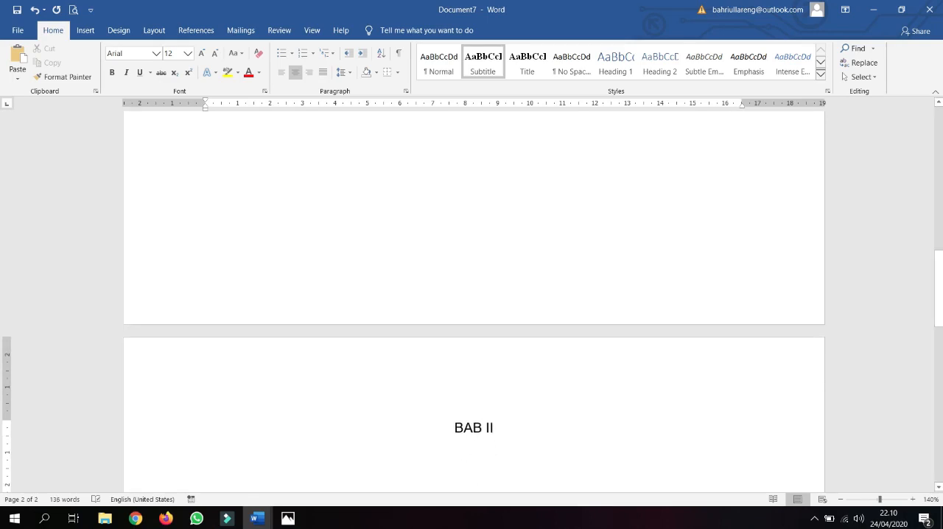
Step: Enter the chapter title "TINJAUAN PUSTAKA" below "BAB II" and start a new line
{"action": "type", "text": "NJA"}
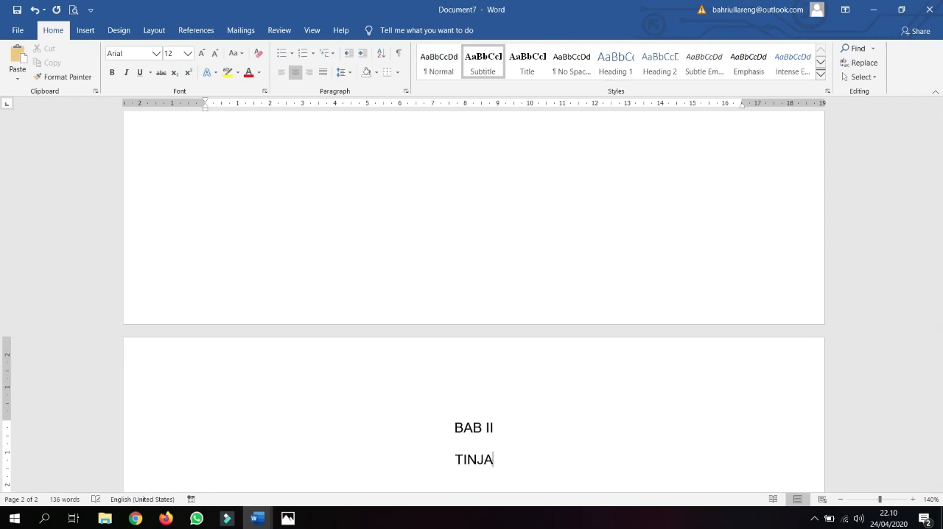
{"action": "type", "text": "UAN PUSATK"}
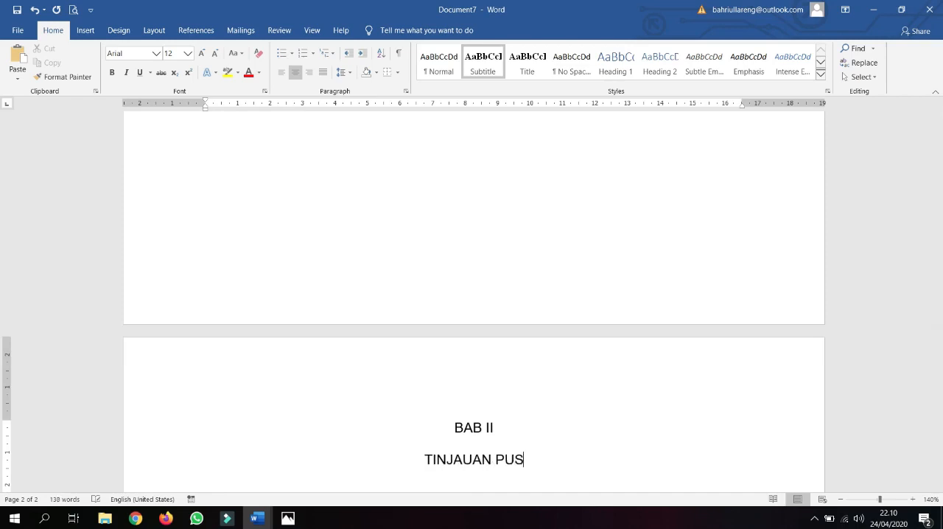
{"action": "key", "text": "BackSpace"}
{"action": "key", "text": "BackSpace"}
{"action": "key", "text": "BackSpace"}
{"action": "type", "text": "TA"}
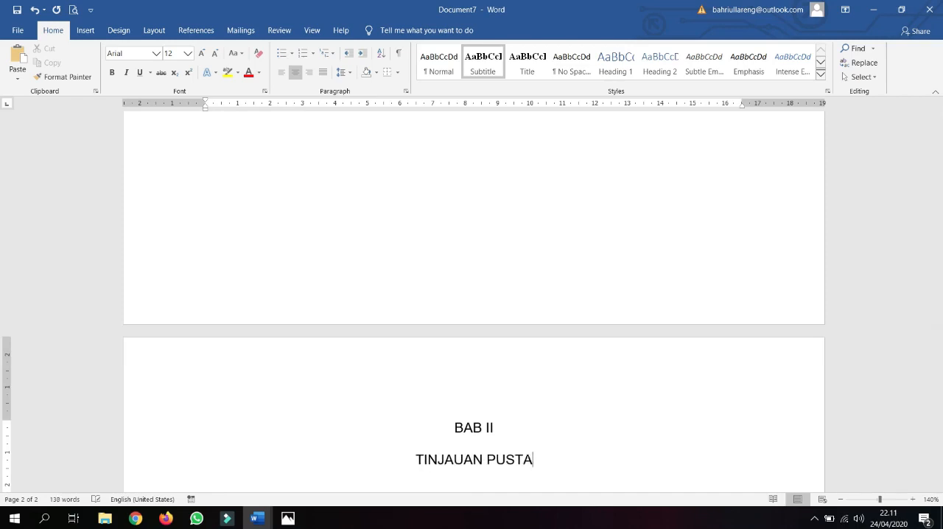
{"action": "type", "text": "KA"}
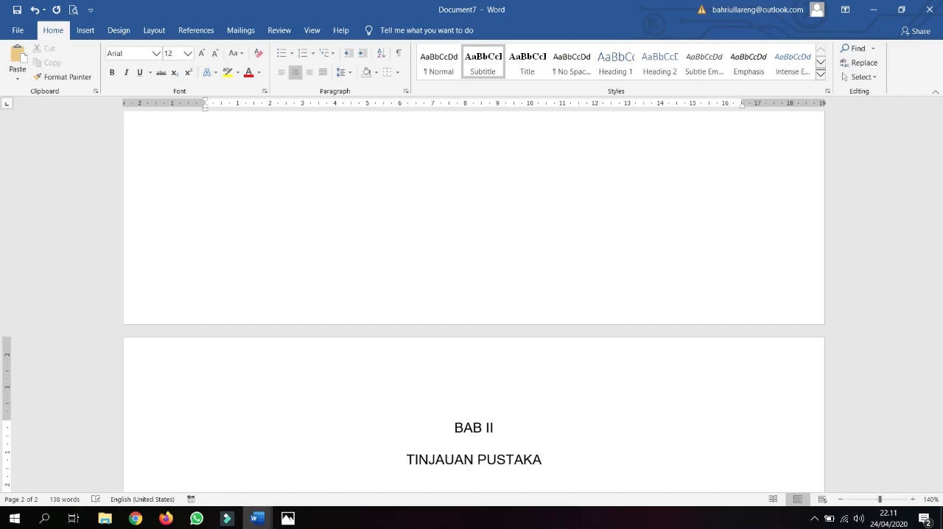
{"action": "key", "text": "Return"}
Step: Copy the paragraph "Pada tahun 2008 ... menjadi 25%." below "TINJAUAN PUSTAKA" and remove the empty line above the copy
{"action": "scroll", "coordinate": [388, 276], "scroll_direction": "up", "scroll_amount": 10}
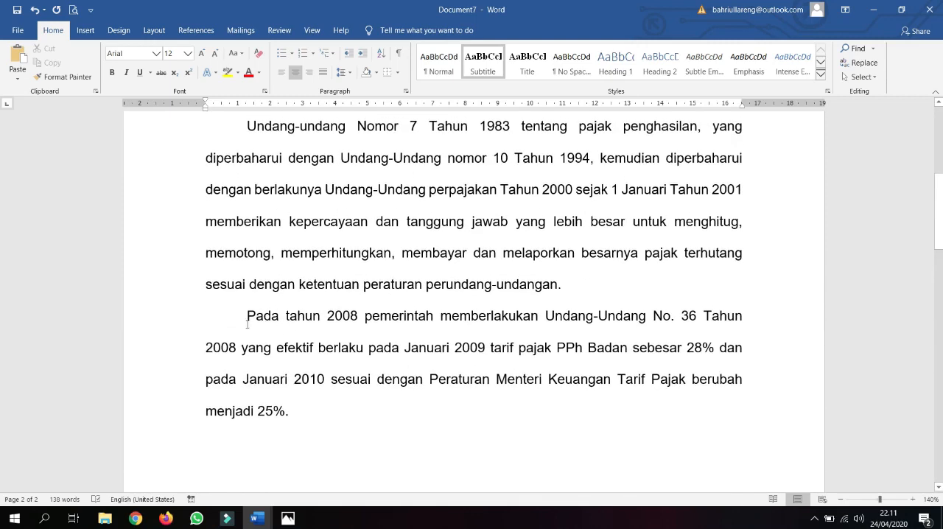
{"action": "left_click_drag", "start_coordinate": [246, 317], "coordinate": [312, 415]}
{"action": "key", "text": "ctrl+c"}
{"action": "scroll", "coordinate": [425, 440], "scroll_direction": "down", "scroll_amount": 10}
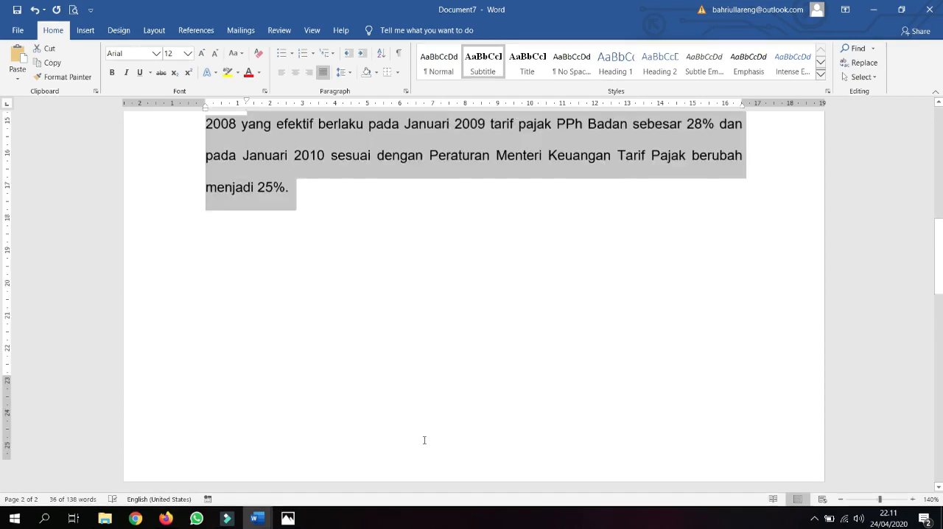
{"action": "left_click", "coordinate": [500, 375]}
{"action": "key", "text": "ctrl+v"}
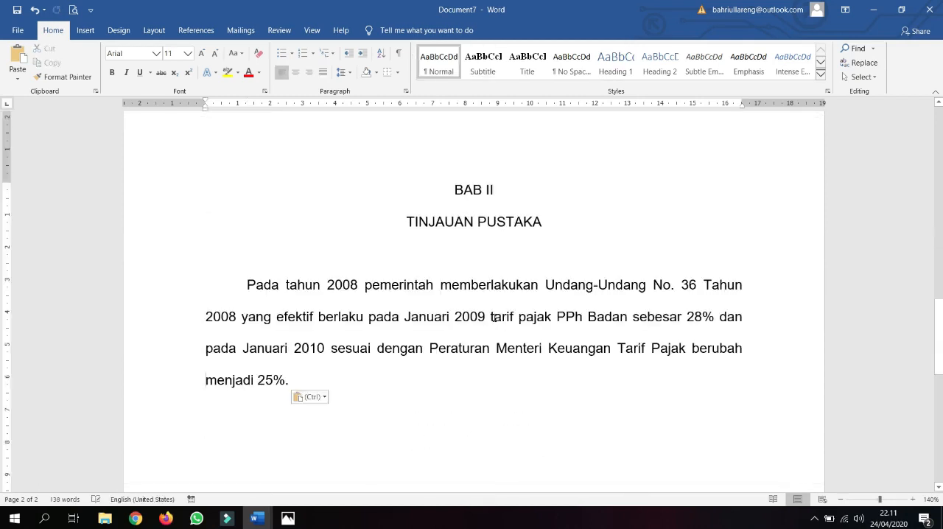
{"action": "left_click", "coordinate": [474, 259]}
{"action": "key", "text": "Delete"}
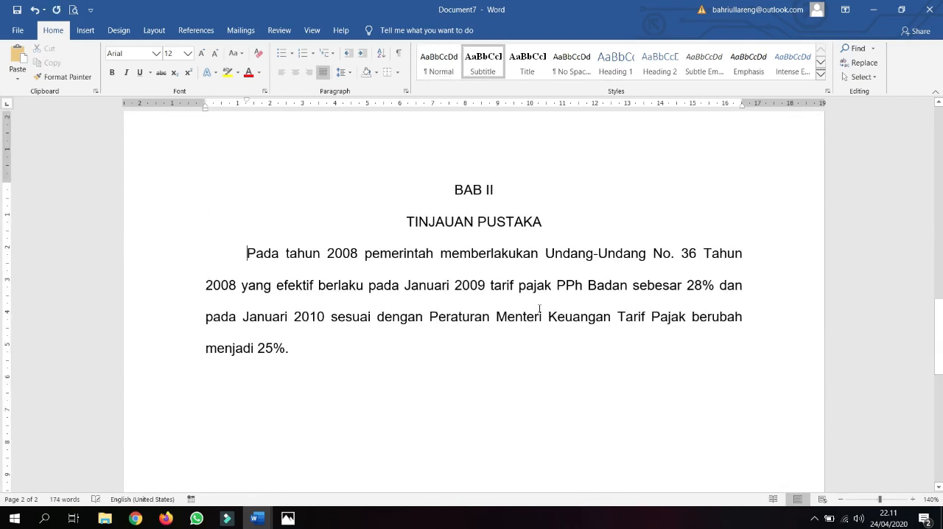
Step: Make the headings "BAB II" and "TINJAUAN PUSTAKA" bold
{"action": "left_click_drag", "start_coordinate": [454, 190], "coordinate": [549, 224]}
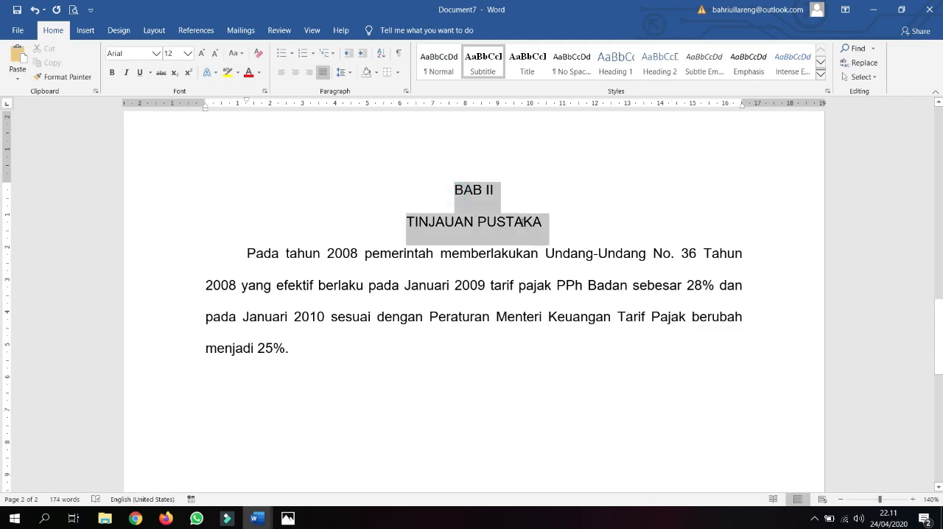
{"action": "key", "text": "ctrl+b"}
{"action": "left_click", "coordinate": [611, 284]}
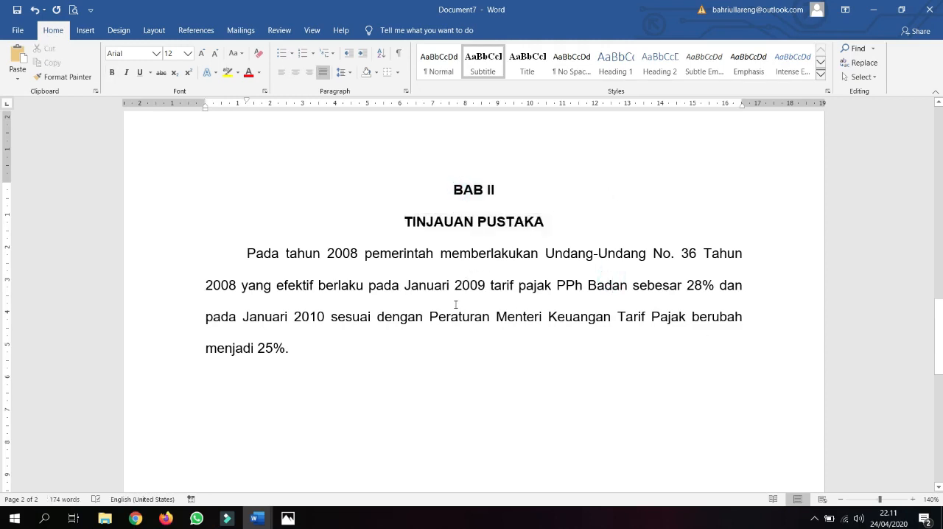
Step: With both pages in view, start a new line directly after "menjadi 25%." on page 1
{"action": "scroll", "coordinate": [456, 304], "scroll_direction": "up", "scroll_amount": 3}
{"action": "scroll", "coordinate": [456, 304], "scroll_direction": "down", "scroll_amount": 8, "text": "ctrl"}
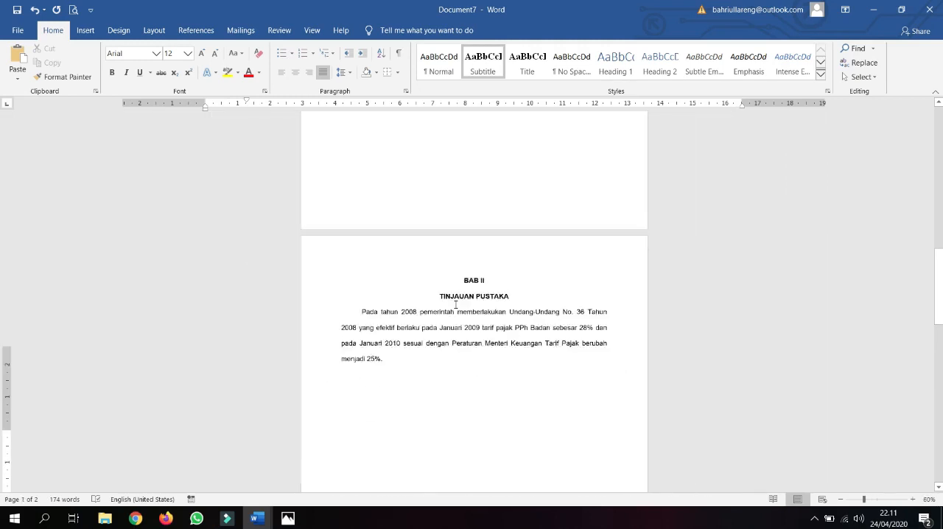
{"action": "scroll", "coordinate": [456, 303], "scroll_direction": "up", "scroll_amount": 1}
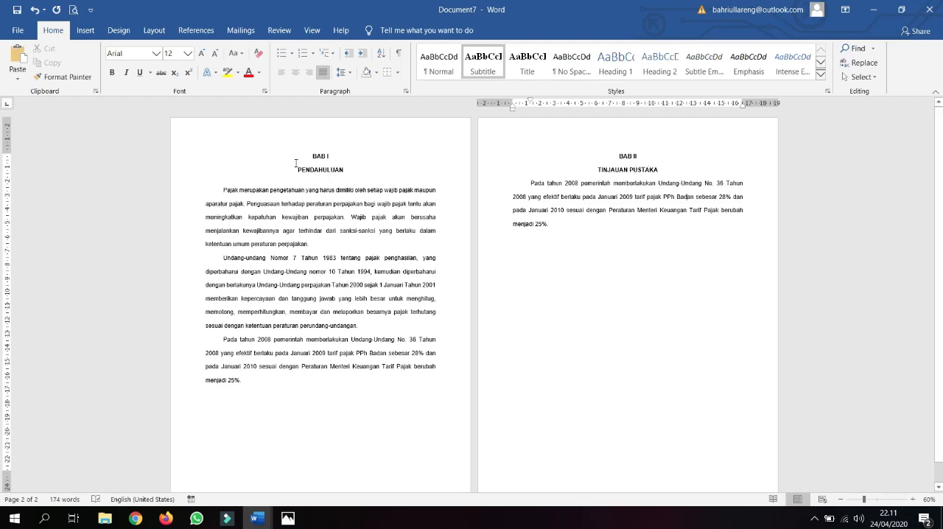
{"action": "left_click", "coordinate": [607, 155]}
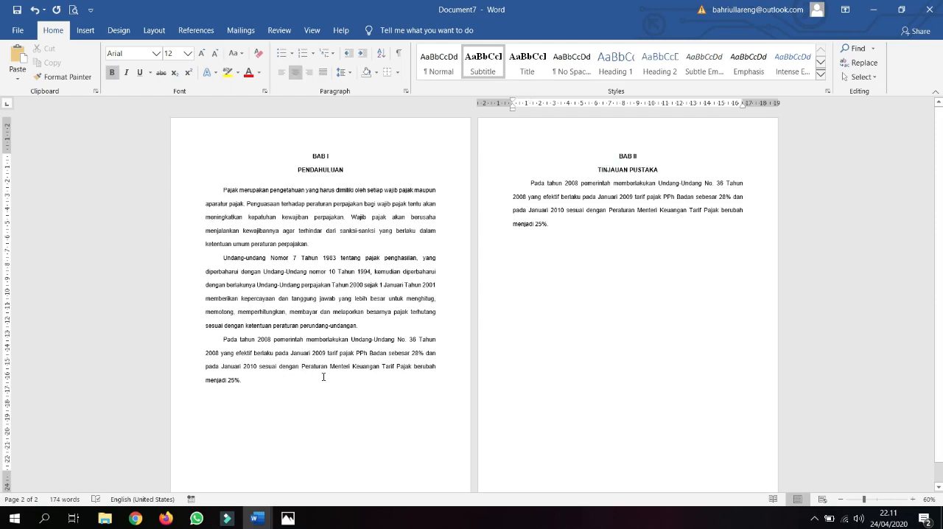
{"action": "left_click", "coordinate": [274, 388]}
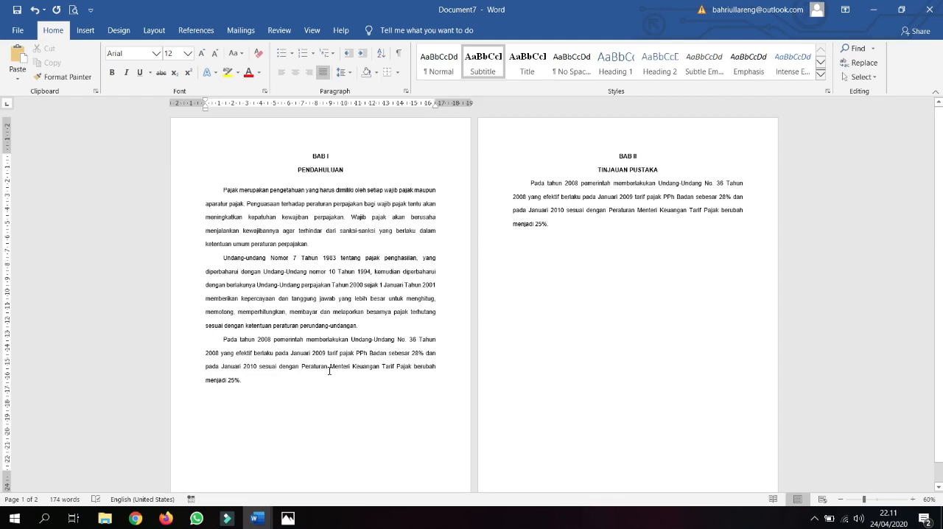
{"action": "left_click", "coordinate": [375, 389]}
{"action": "key", "text": "BackSpace"}
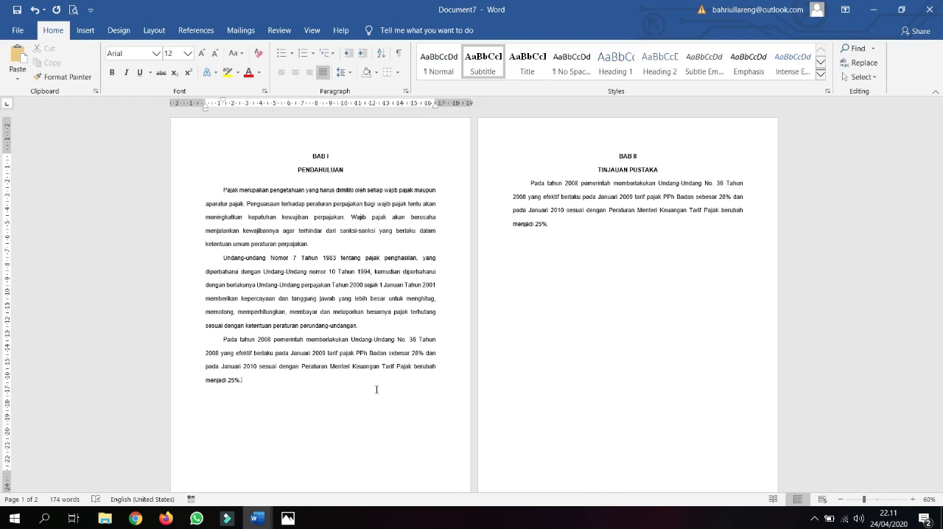
{"action": "key", "text": "Return"}
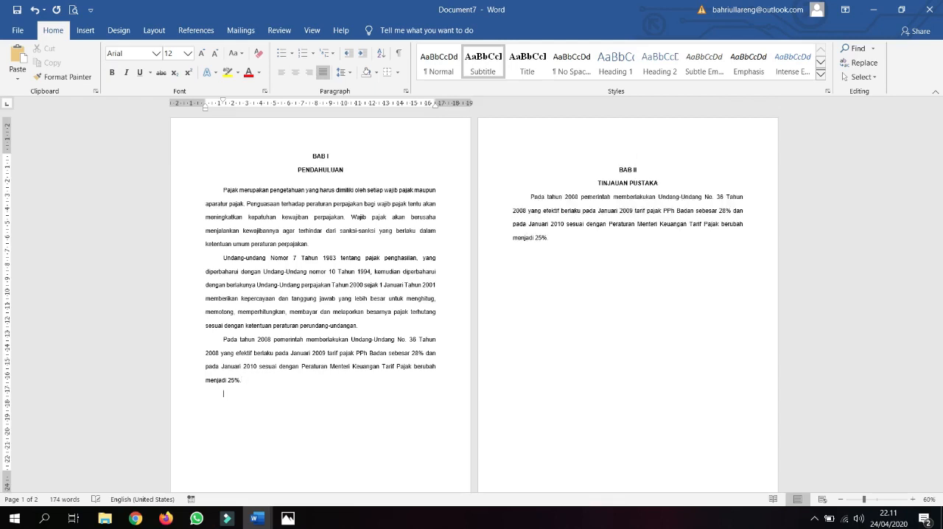
Step: Fill four lines below the last BAB I paragraph with filler text starting with "Apa yg", and start another line
{"action": "type", "text": "HA"}
{"action": "key", "text": "BackSpace"}
{"action": "key", "text": "BackSpace"}
{"action": "type", "text": "Apa yg adasda;dasdada d as d asdadadasda"}
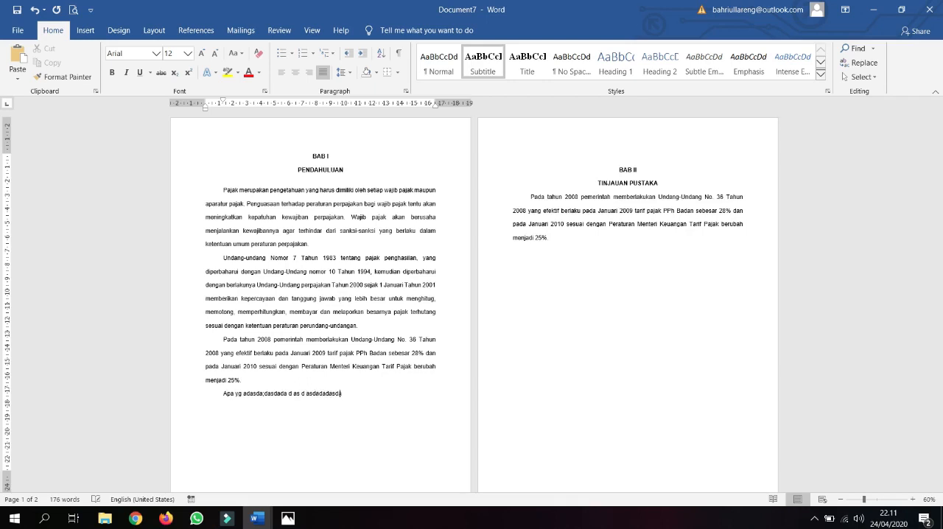
{"action": "type", "text": " adasdadsa"}
{"action": "key", "text": "Return"}
{"action": "type", "text": "Adadsada"}
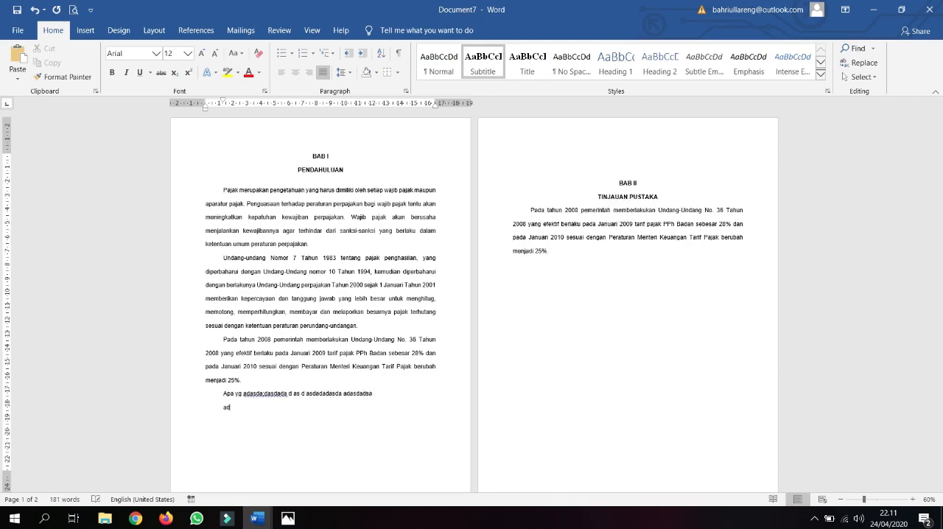
{"action": "key", "text": "Return"}
{"action": "type", "text": "Adadsasda"}
{"action": "key", "text": "Return"}
{"action": "type", "text": "adasdada"}
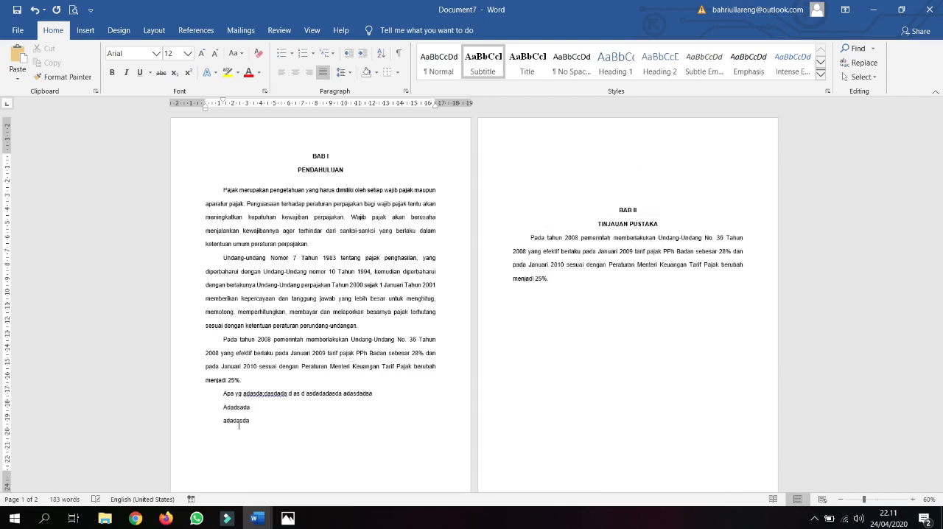
{"action": "key", "text": "Return"}
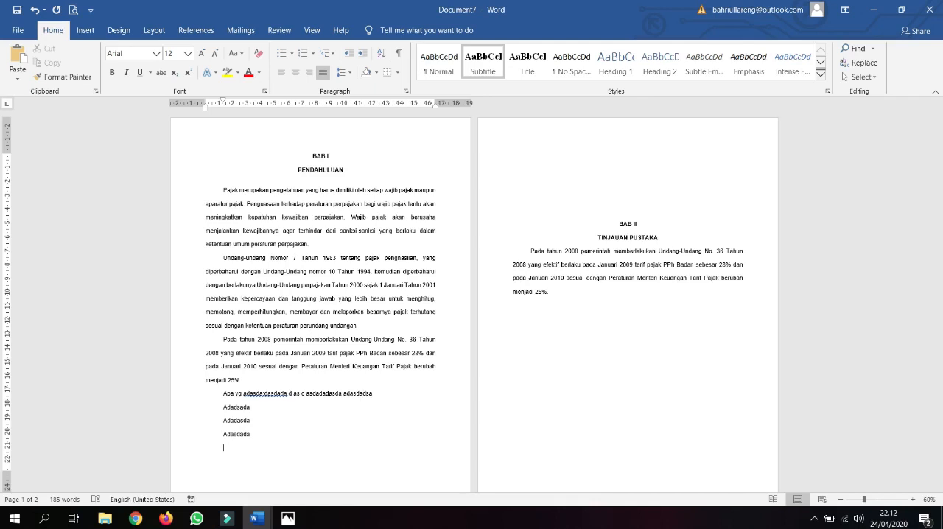
Step: Select the filler lines and all the empty lines down to "BAB II" with the keyboard and delete them
{"action": "key", "text": "Up"}
{"action": "key", "text": "Up"}
{"action": "key", "text": "Up"}
{"action": "key", "text": "Up"}
{"action": "key", "text": "shift+Down"}
{"action": "key", "text": "shift+Down"}
{"action": "key", "text": "shift+Down"}
{"action": "key", "text": "shift+Down"}
{"action": "key", "text": "shift+Down"}
{"action": "key", "text": "shift+Down"}
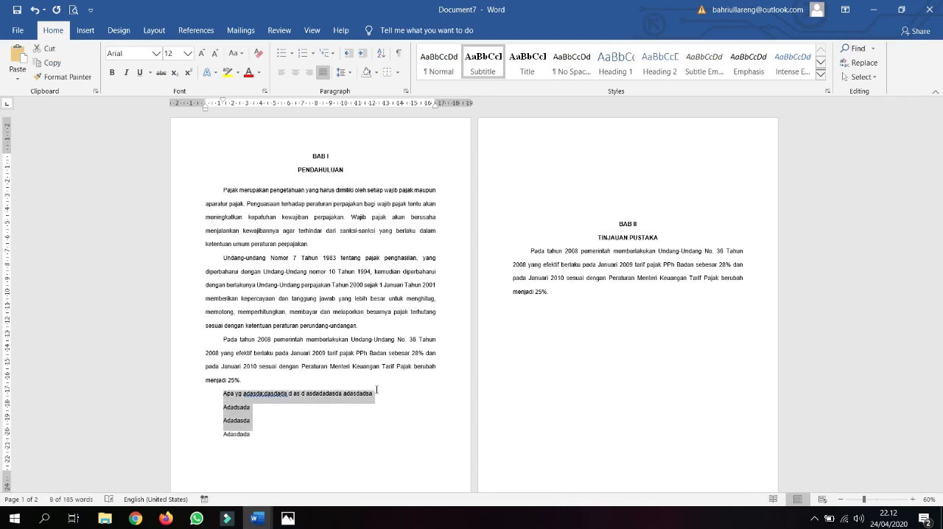
{"action": "key", "text": "shift+Down"}
{"action": "key", "text": "shift+Down"}
{"action": "key", "text": "shift+Down"}
{"action": "key", "text": "shift+Down"}
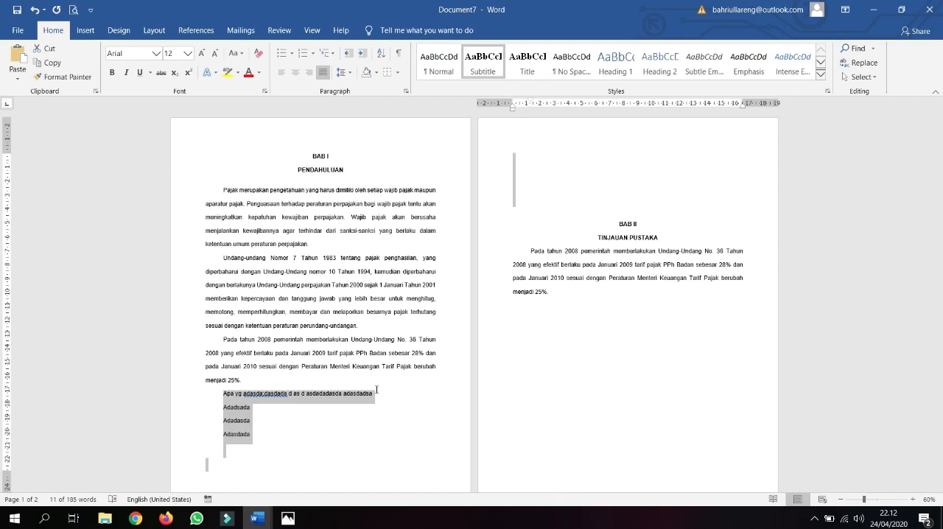
{"action": "key", "text": "Delete"}
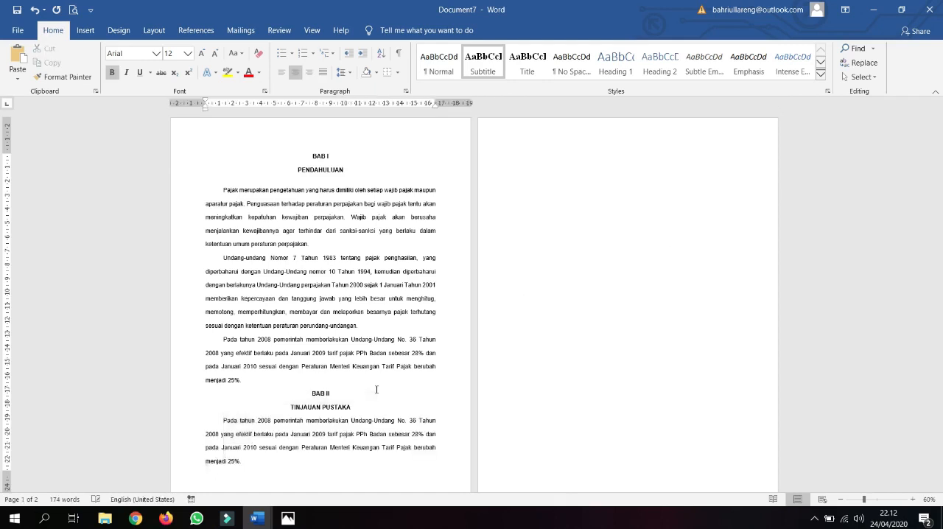
Step: Select everything from "BAB II" to the end of the document by paragraph and delete it, ending after "menjadi 25%."
{"action": "scroll", "coordinate": [376, 389], "scroll_direction": "up", "scroll_amount": 4}
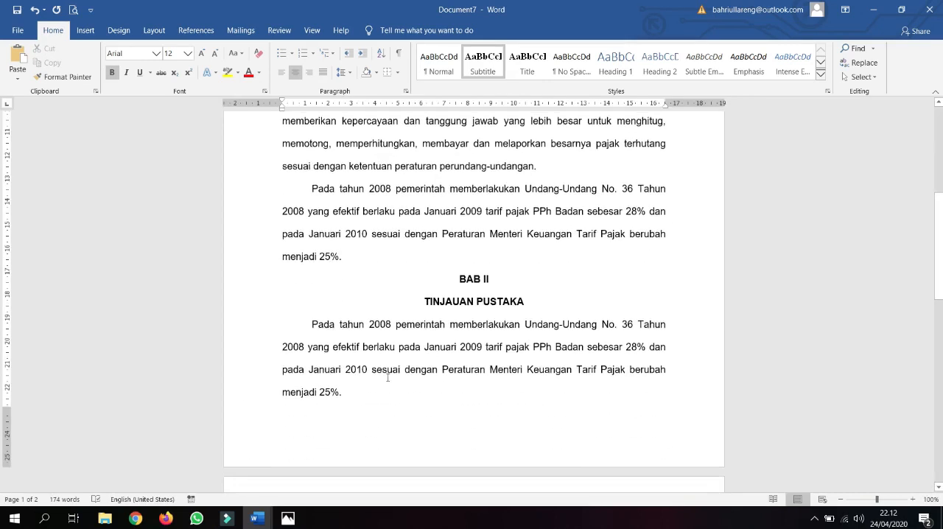
{"action": "key", "text": "ctrl+shift+Down"}
{"action": "key", "text": "ctrl+shift+Down"}
{"action": "key", "text": "ctrl+shift+Down"}
{"action": "key", "text": "ctrl+shift+Up"}
{"action": "key", "text": "ctrl+shift+Up"}
{"action": "key", "text": "ctrl+shift+Down"}
{"action": "key", "text": "Delete"}
{"action": "key", "text": "BackSpace"}
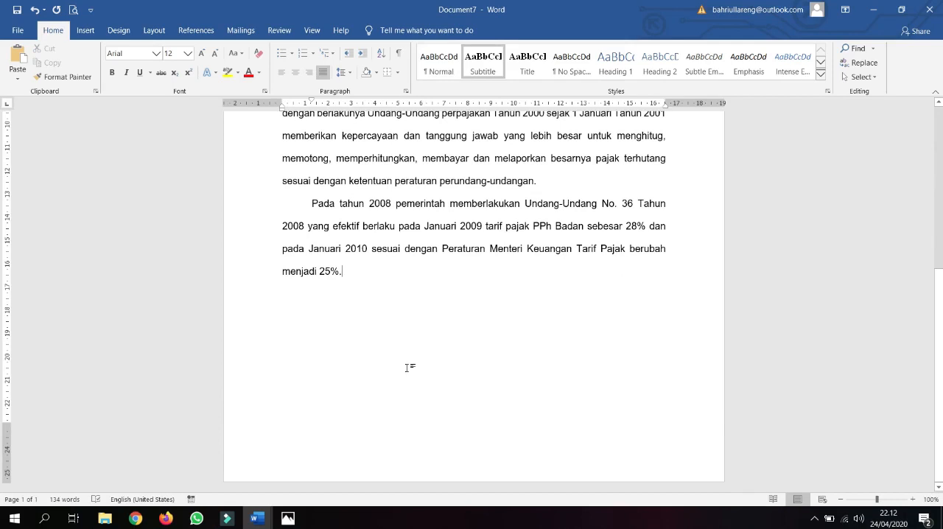
Step: Insert a page break after the last paragraph, ending "menjadi 25%.", to continue on a new page
{"action": "scroll", "coordinate": [368, 371], "scroll_direction": "up", "scroll_amount": 1}
{"action": "scroll", "coordinate": [368, 371], "scroll_direction": "down", "scroll_amount": 1}
{"action": "key", "text": "Return"}
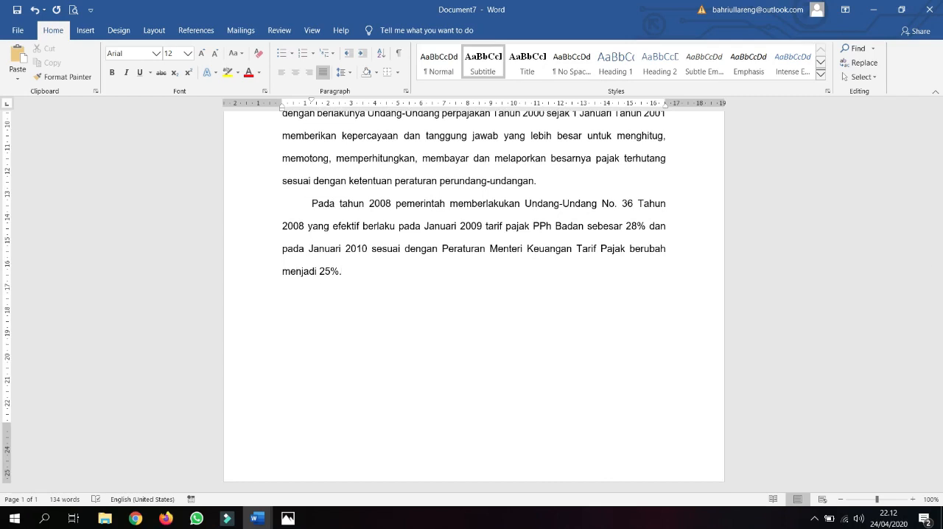
{"action": "key", "text": "BackSpace"}
{"action": "key", "text": "ctrl+Return"}
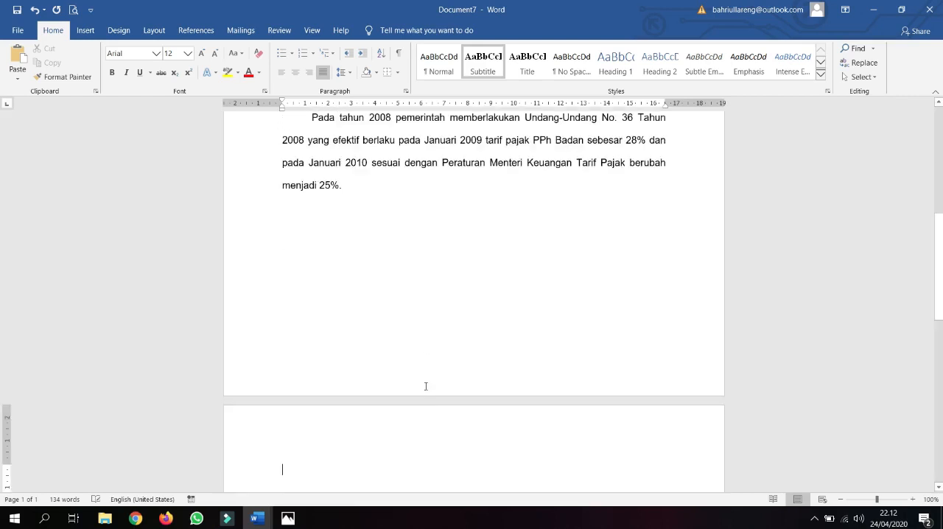
Step: Centre the line after the page break and enter "BAB II" with a new line below it
{"action": "key", "text": "ctrl+e"}
{"action": "type", "text": "bab"}
{"action": "key", "text": "BackSpace"}
{"action": "key", "text": "BackSpace"}
{"action": "key", "text": "BackSpace"}
{"action": "type", "text": "BAB II"}
{"action": "key", "text": "Return"}
Step: Enter "TINJAUAN PUSTAKA" as the centred title under "BAB II" on the new page
{"action": "type", "text": "TINJAUAN PUSAT"}
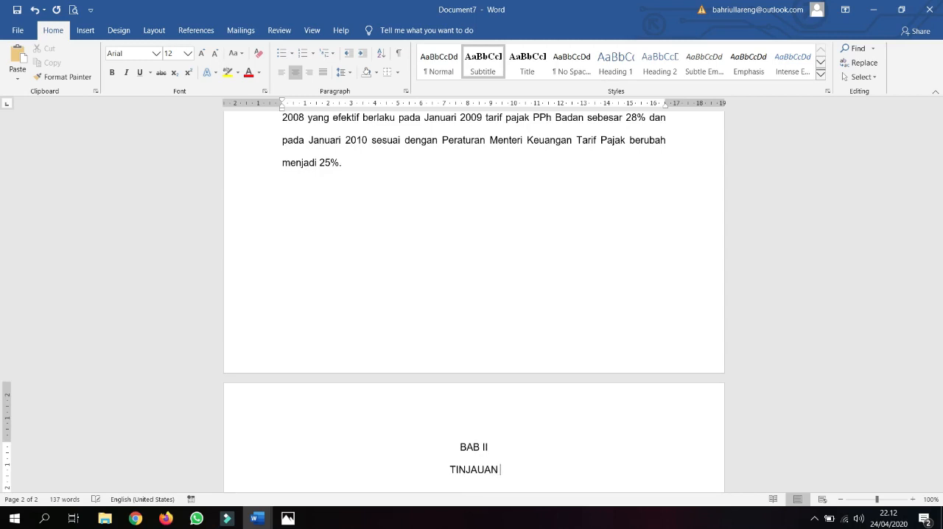
{"action": "key", "text": "BackSpace"}
{"action": "key", "text": "BackSpace"}
{"action": "type", "text": "TA"}
{"action": "key", "text": "BackSpace"}
{"action": "key", "text": "BackSpace"}
{"action": "type", "text": "TAKA"}
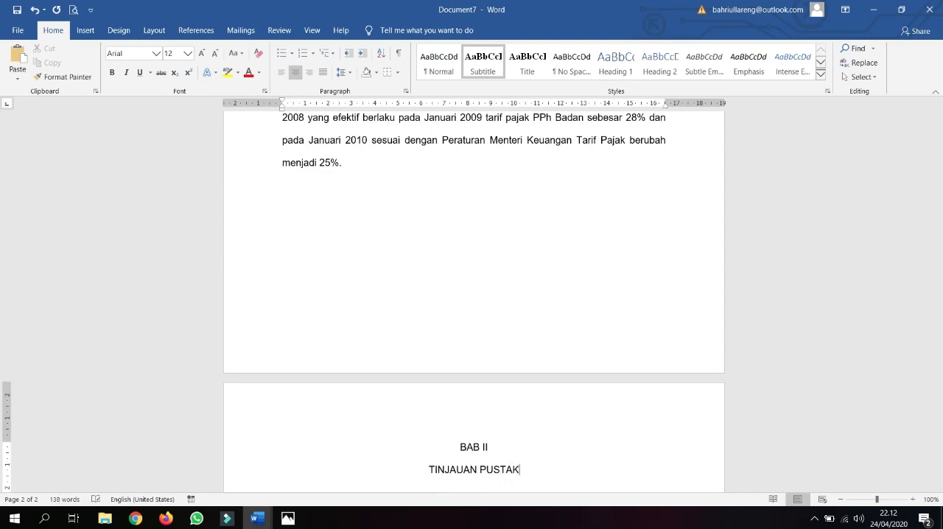
Step: Add centred filler lines under "TINJAUAN PUSTAKA", from "ADASDASDADASD" and "ADDASD" down to "DSA"
{"action": "key", "text": "Return"}
{"action": "type", "text": "ADASDASDADASD"}
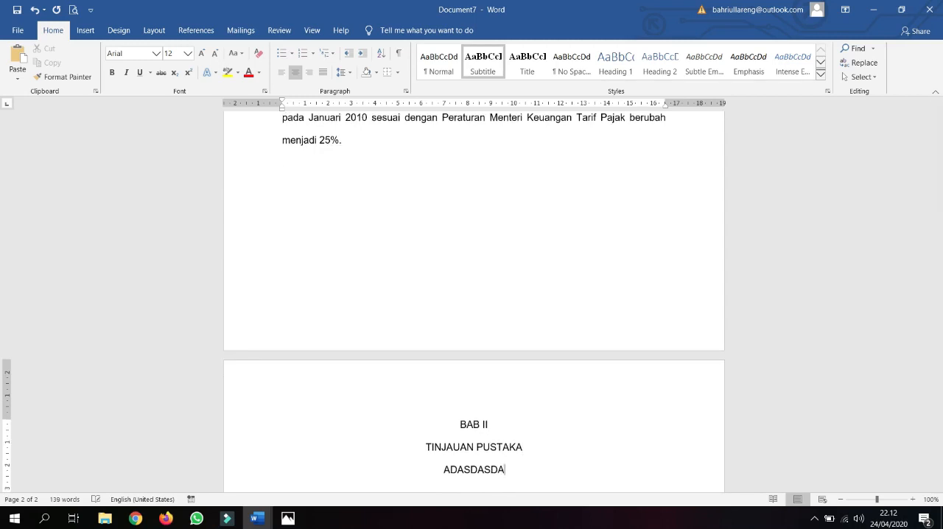
{"action": "key", "text": "Return"}
{"action": "type", "text": "ADDASD"}
{"action": "key", "text": "Return"}
{"action": "type", "text": "ASDAS"}
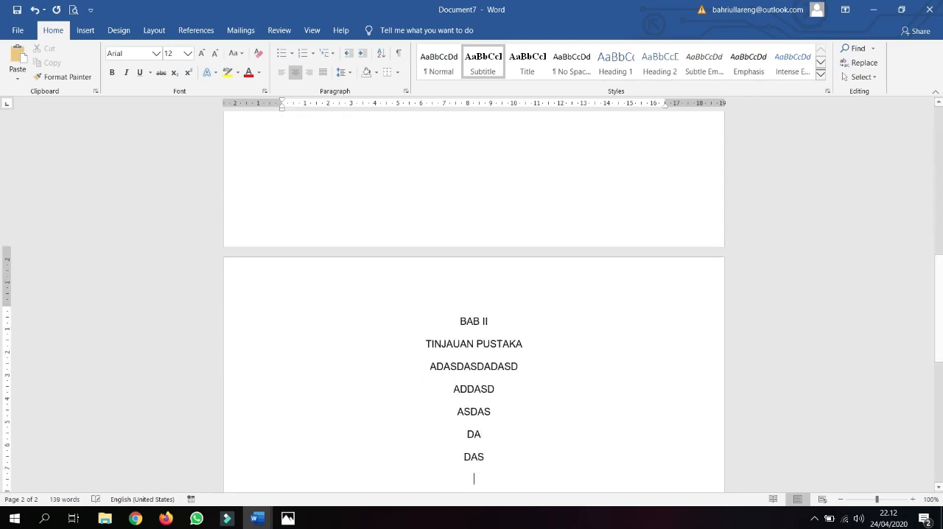
{"action": "type", "text": " DA DAS  DA S DSA"}
Step: With both pages in view, add the lines "ADASDADASDA", "ADSADSADA" and "ADASADSA" below "menjadi 25%." on page 1
{"action": "scroll", "coordinate": [490, 302], "scroll_direction": "up", "scroll_amount": 2}
{"action": "scroll", "coordinate": [491, 302], "scroll_direction": "up", "scroll_amount": 2}
{"action": "scroll", "coordinate": [491, 302], "scroll_direction": "down", "scroll_amount": 5, "text": "ctrl"}
{"action": "scroll", "coordinate": [483, 312], "scroll_direction": "up", "scroll_amount": 1, "text": "ctrl"}
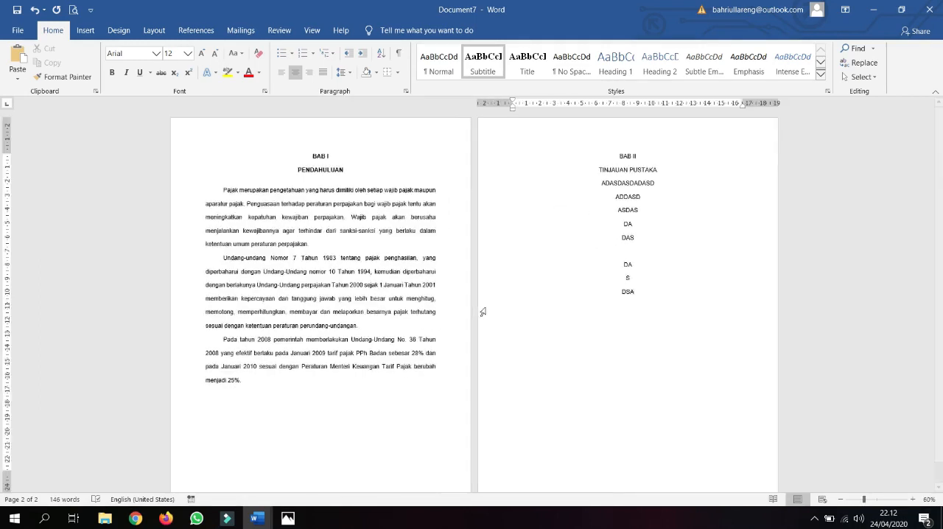
{"action": "left_click", "coordinate": [312, 383]}
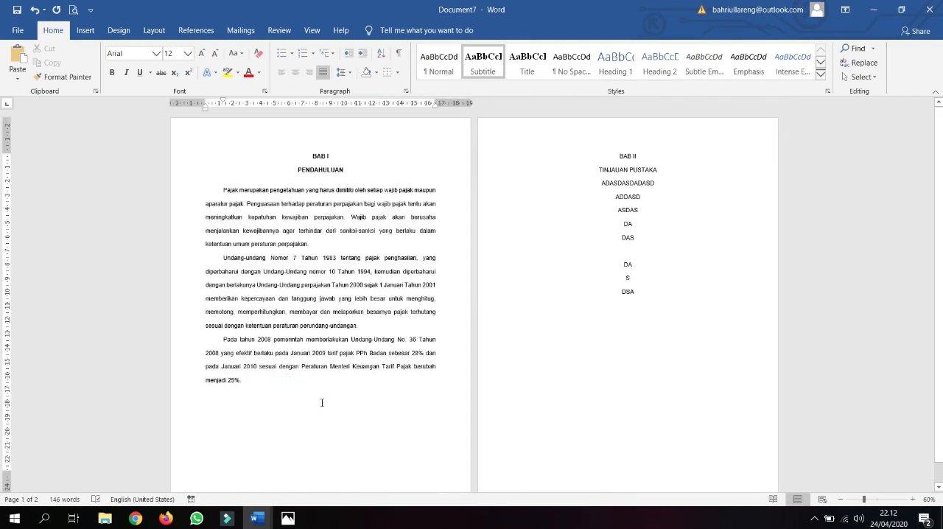
{"action": "key", "text": "Return"}
{"action": "type", "text": "ADASDADASDA "}
{"action": "type", "text": "ADSADSADA A"}
{"action": "type", "text": "DASADSA "}
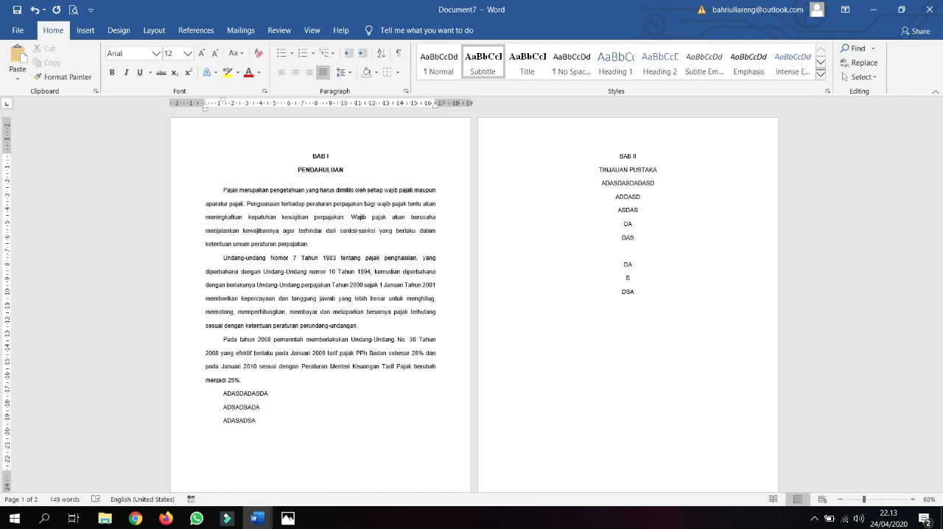
{"action": "type", "text": "ADASA"}
Step: Undo the filler lines added below "menjadi 25%." on page 1 and place the cursor back under that paragraph
{"action": "key", "text": "ctrl+z"}
{"action": "key", "text": "ctrl+z"}
{"action": "key", "text": "ctrl+z"}
{"action": "key", "text": "ctrl+z"}
{"action": "left_click", "coordinate": [316, 391]}
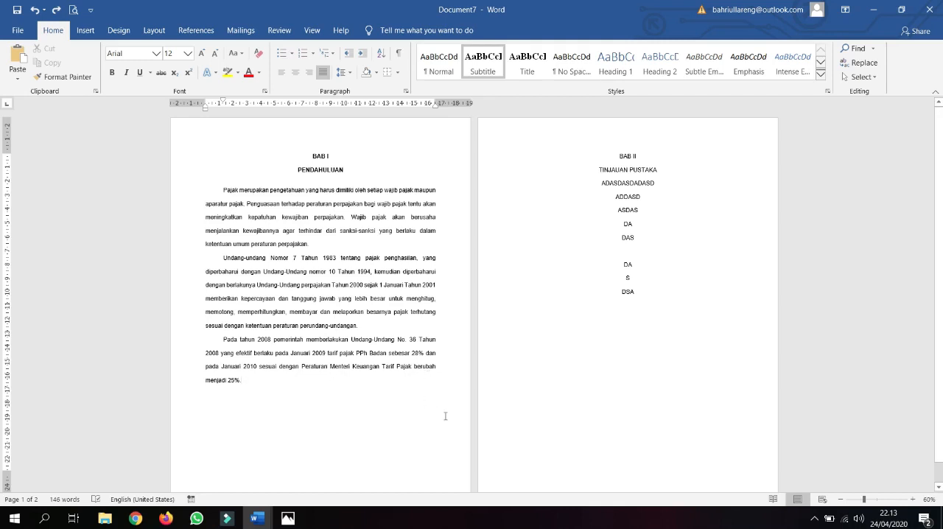
Step: Switch to the KONSEP PANDUAN PENGETIKAN TUGAS AKHIR document, maximize its window, and review the topics under #part 2 and #part 3
{"action": "mouse_move", "coordinate": [259, 525]}
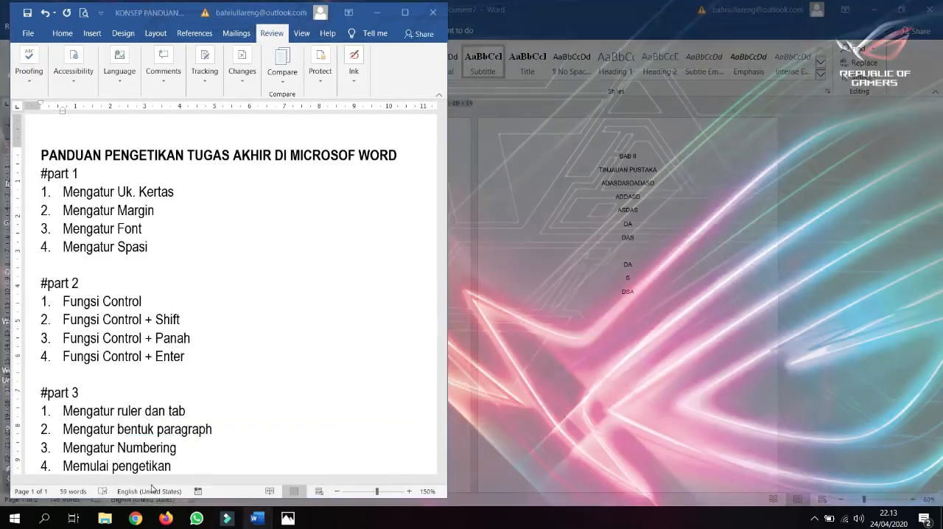
{"action": "left_click", "coordinate": [153, 460]}
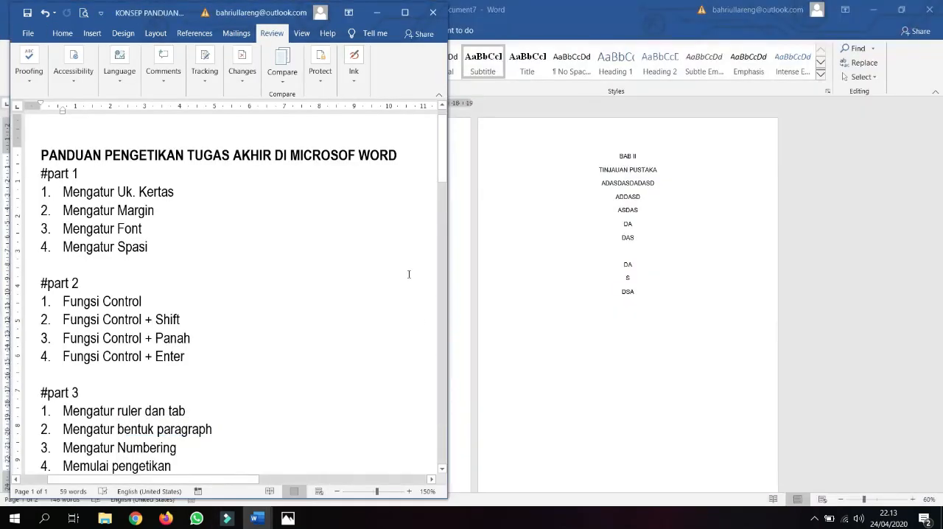
{"action": "left_click", "coordinate": [405, 13]}
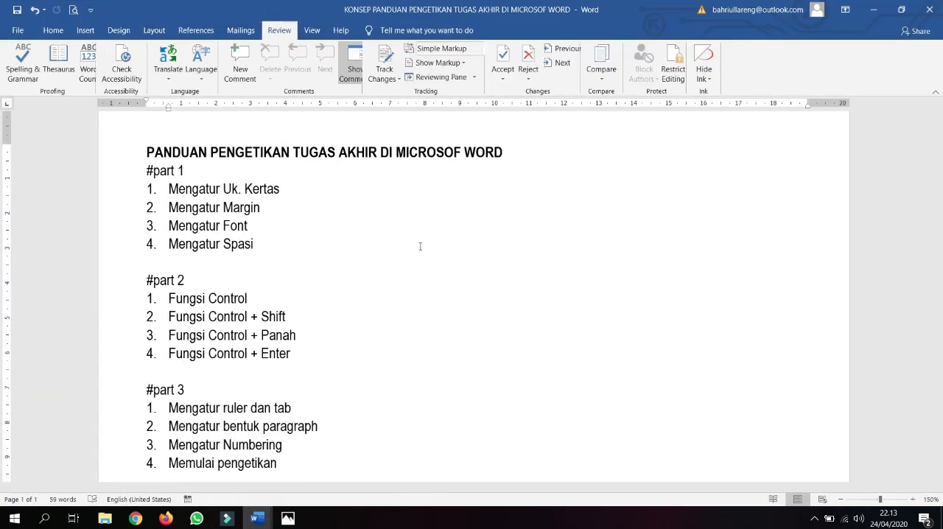
{"action": "scroll", "coordinate": [364, 292], "scroll_direction": "down", "scroll_amount": 1}
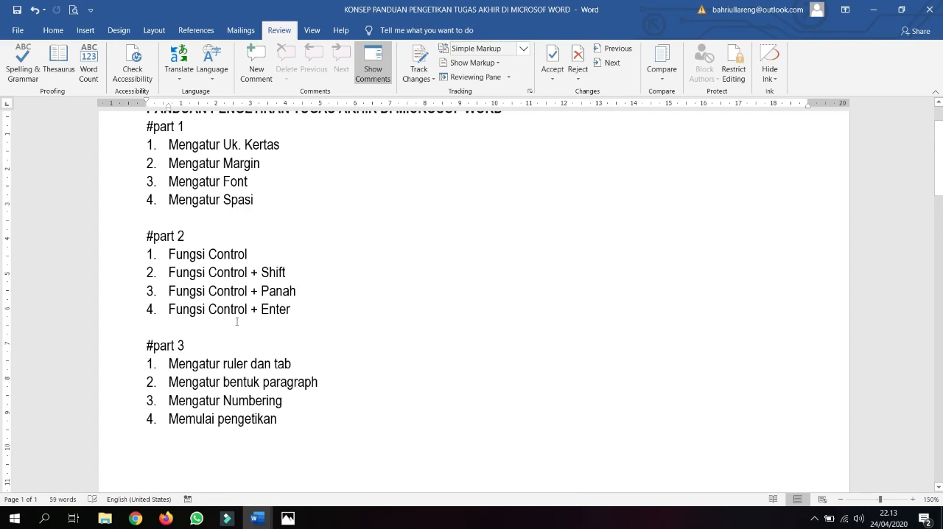
{"action": "scroll", "coordinate": [236, 321], "scroll_direction": "up", "scroll_amount": 2}
{"action": "scroll", "coordinate": [236, 322], "scroll_direction": "down", "scroll_amount": 1}
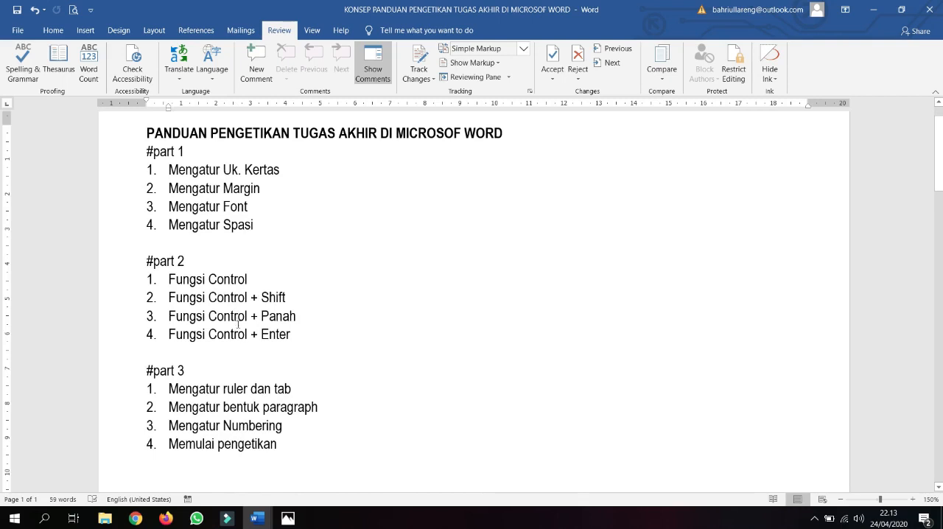